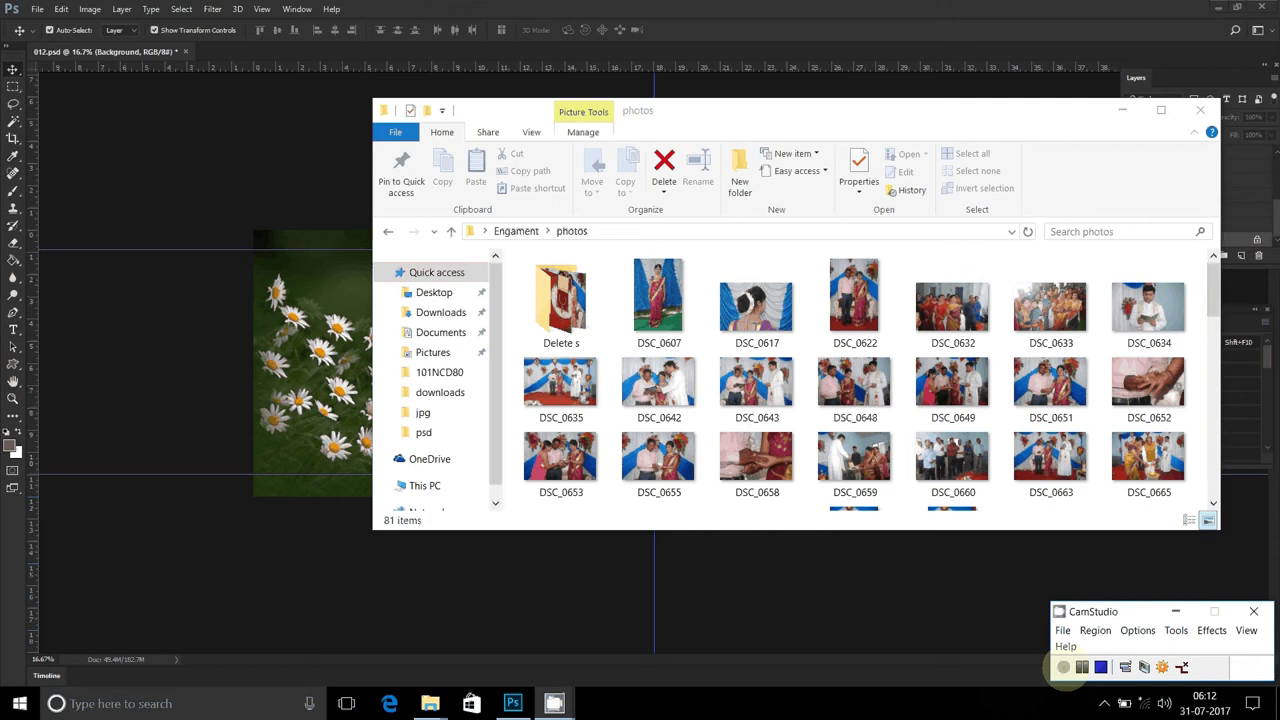
- Select DSC_0617, DSC_0622, DSC_0632, DSC_0633, DSC_0634 and DSC_0635, then return to Photoshop
left_click(658, 300)
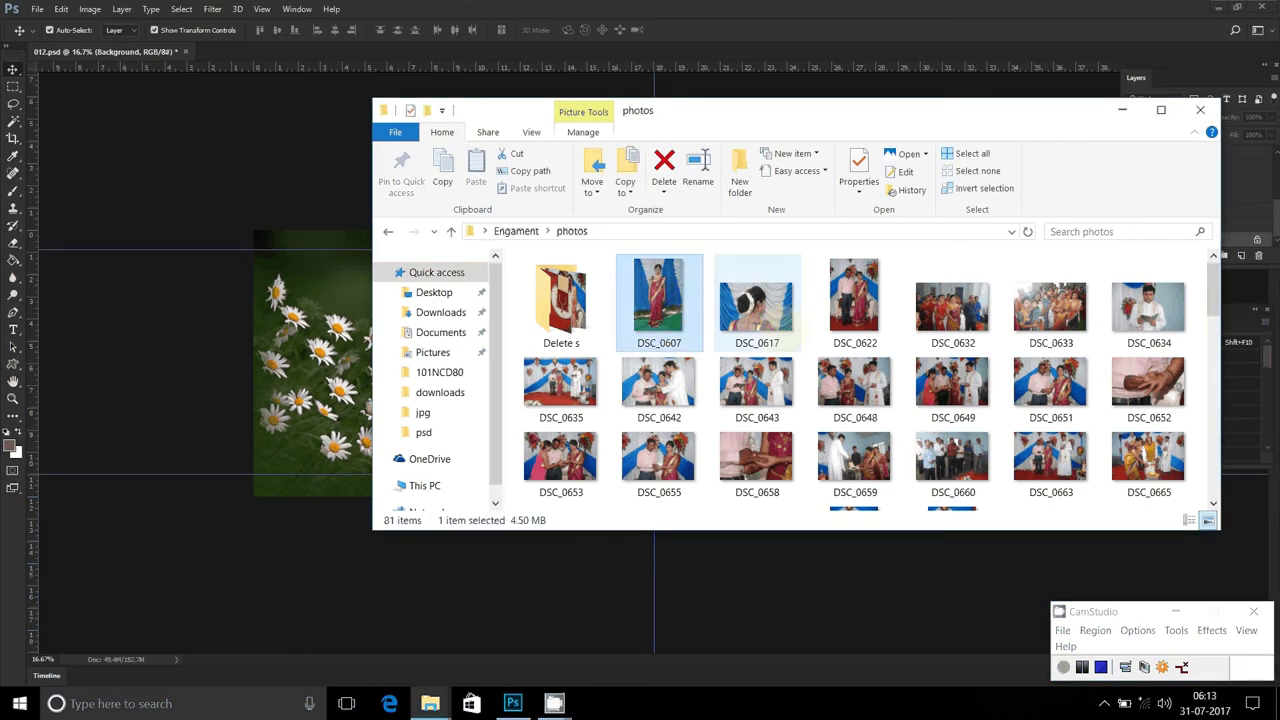
mouse_move(757, 305)
left_click(770, 325, "ctrl")
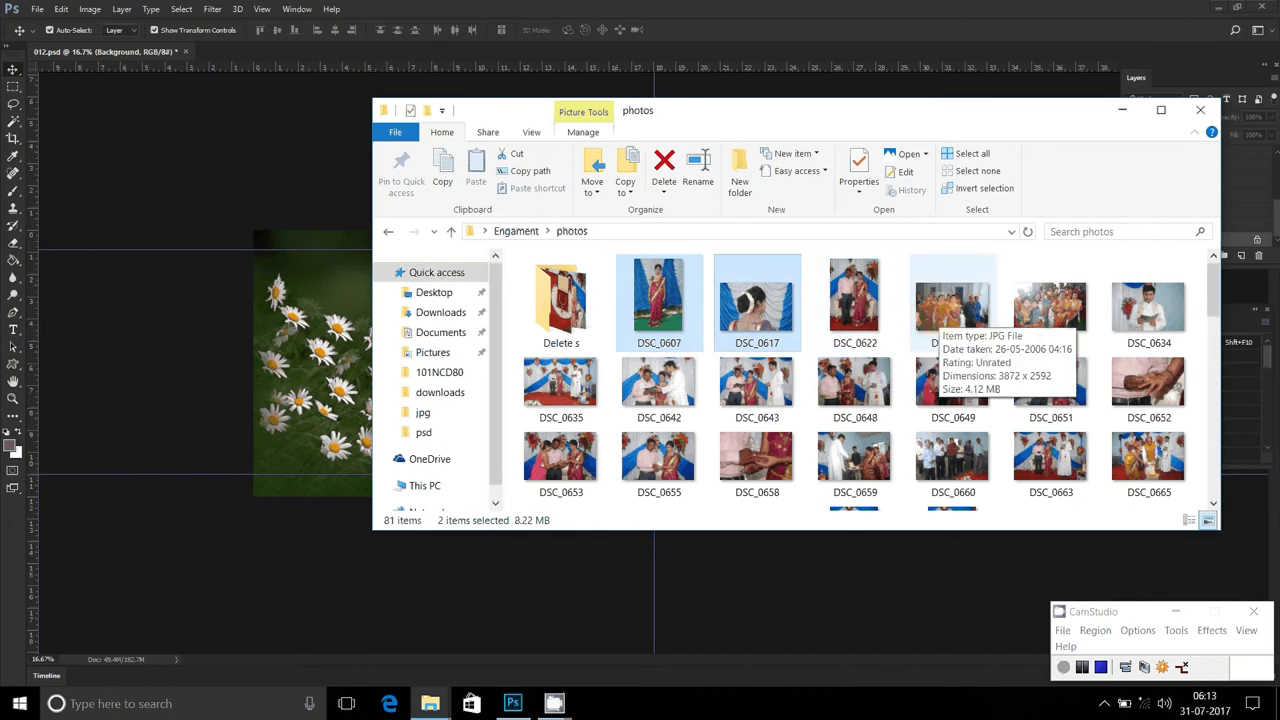
left_click(952, 305, "ctrl")
left_click(1050, 305, "ctrl")
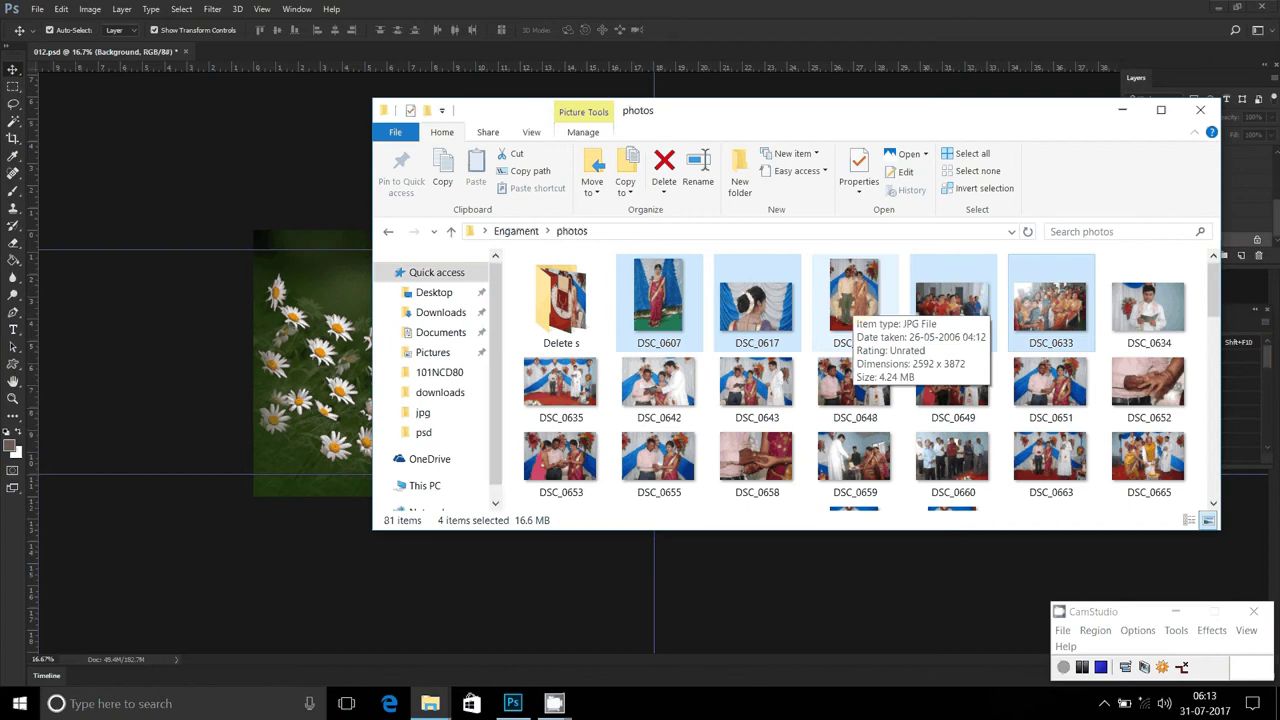
left_click(854, 300, "ctrl")
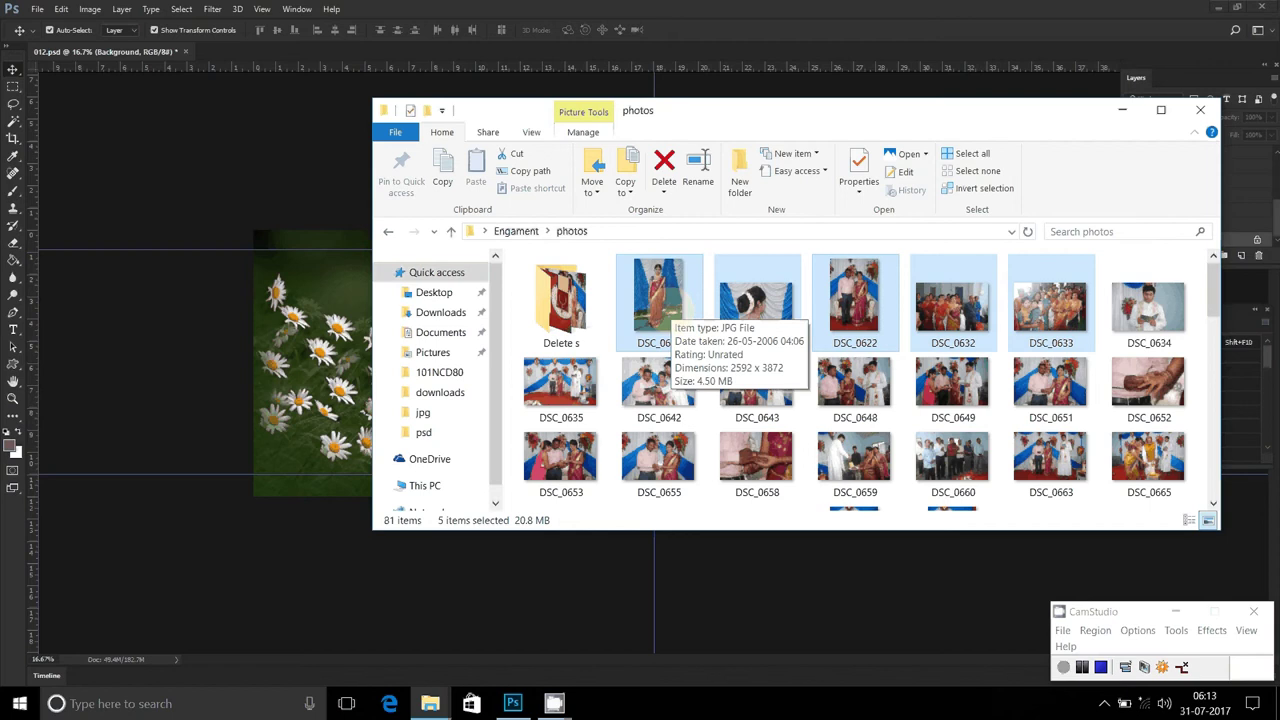
left_click(665, 305, "ctrl")
left_click(1148, 305, "ctrl")
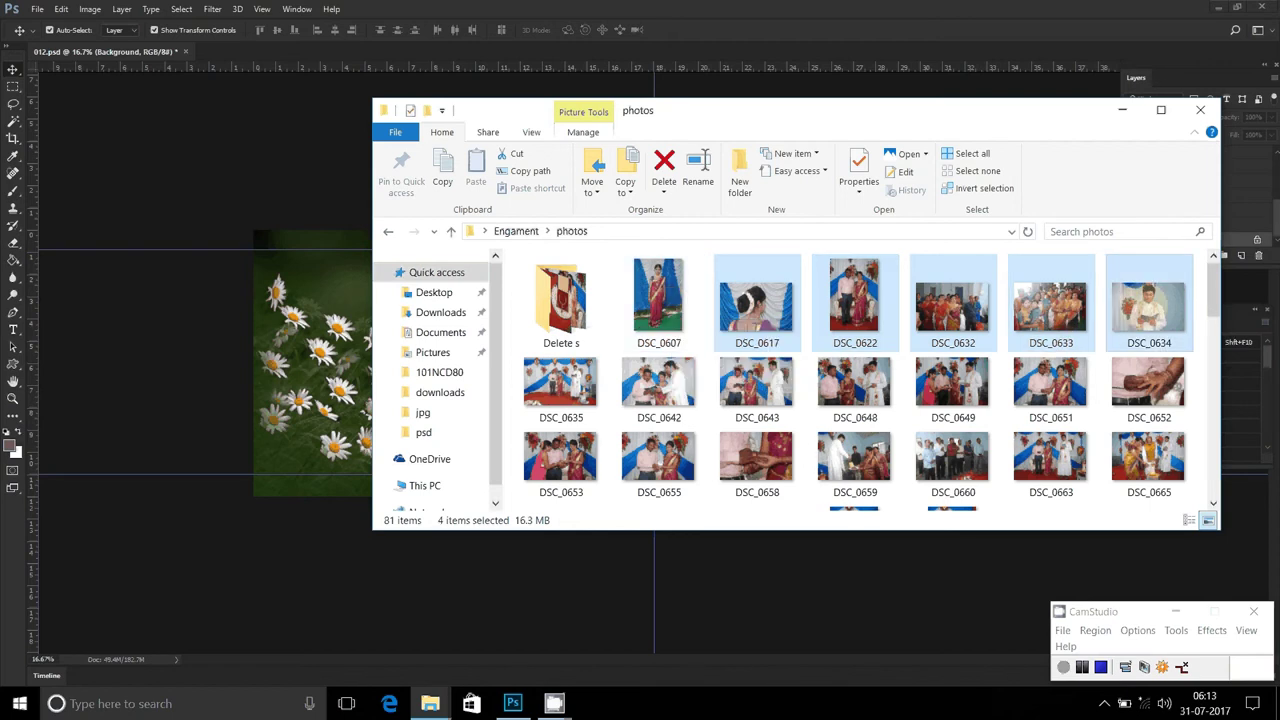
left_click(560, 385, "ctrl")
left_click(756, 305, "ctrl")
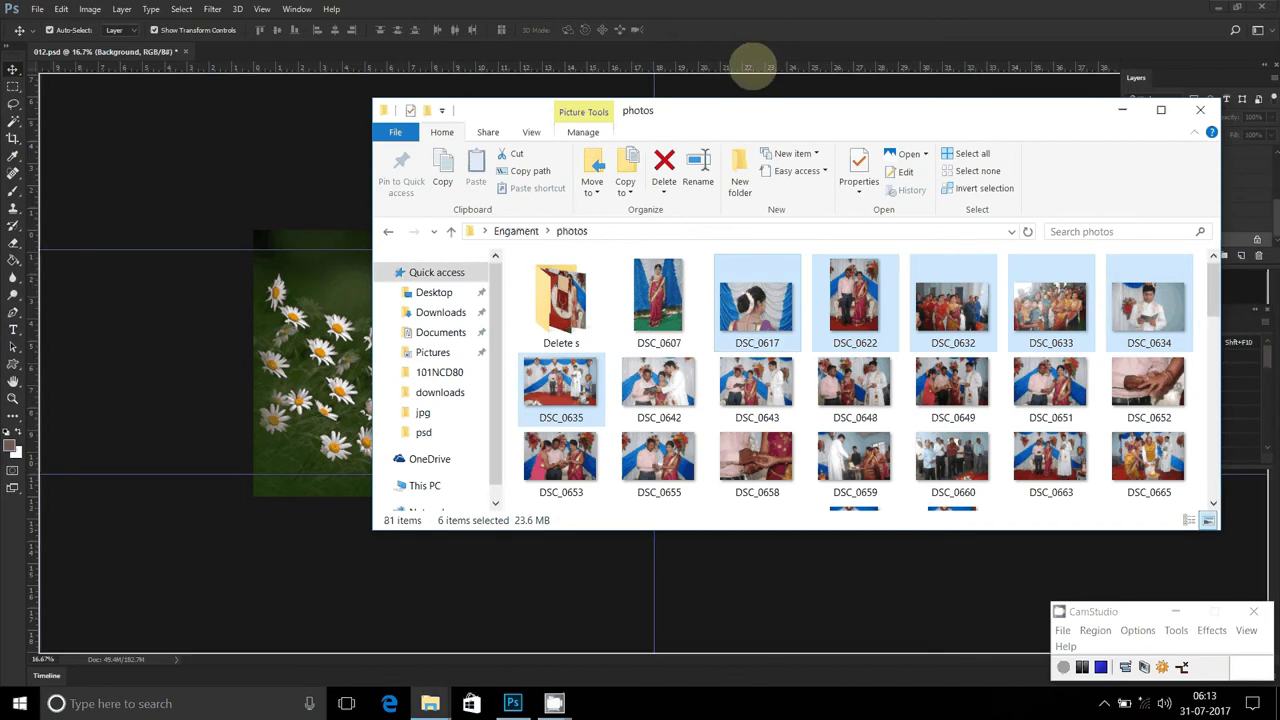
left_click(752, 67)
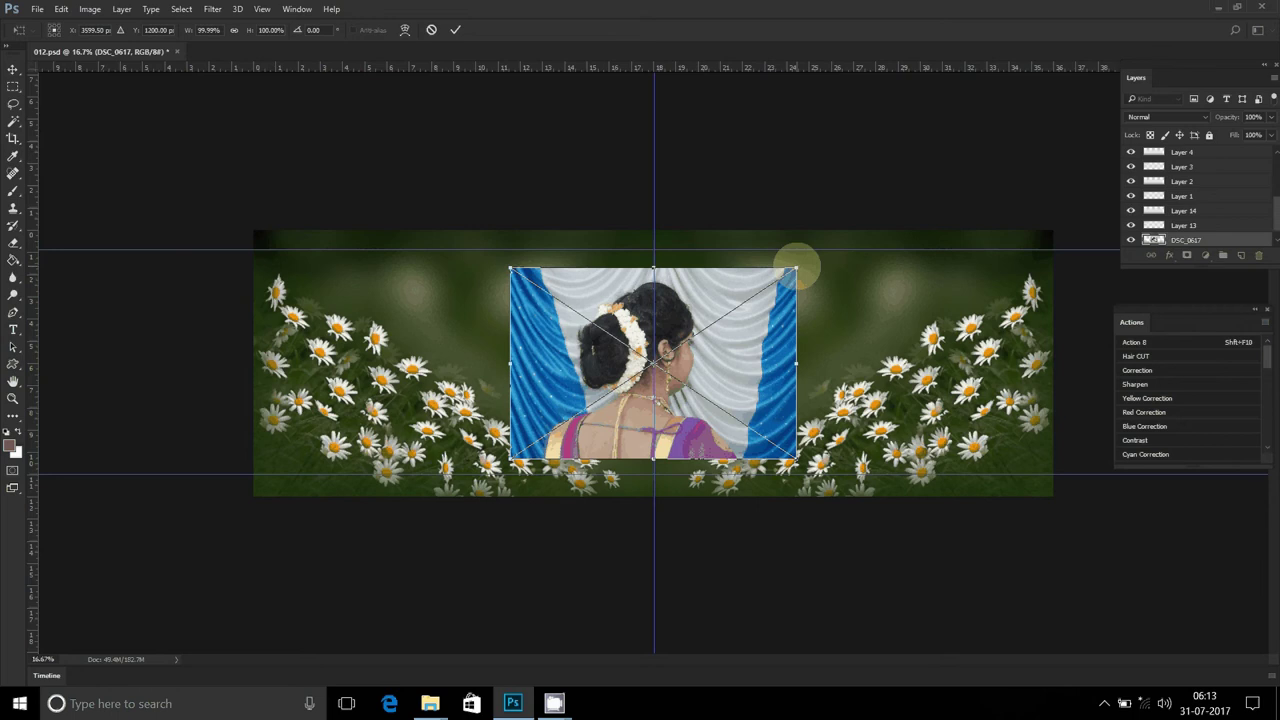
- Place DSC_0617 at half size top left, the couple photo at the right edge, and DSC_0632 beside it
mouse_move(797, 268)
left_mouse_down()
mouse_move(736, 314)
mouse_move(420, 256)
left_mouse_up()
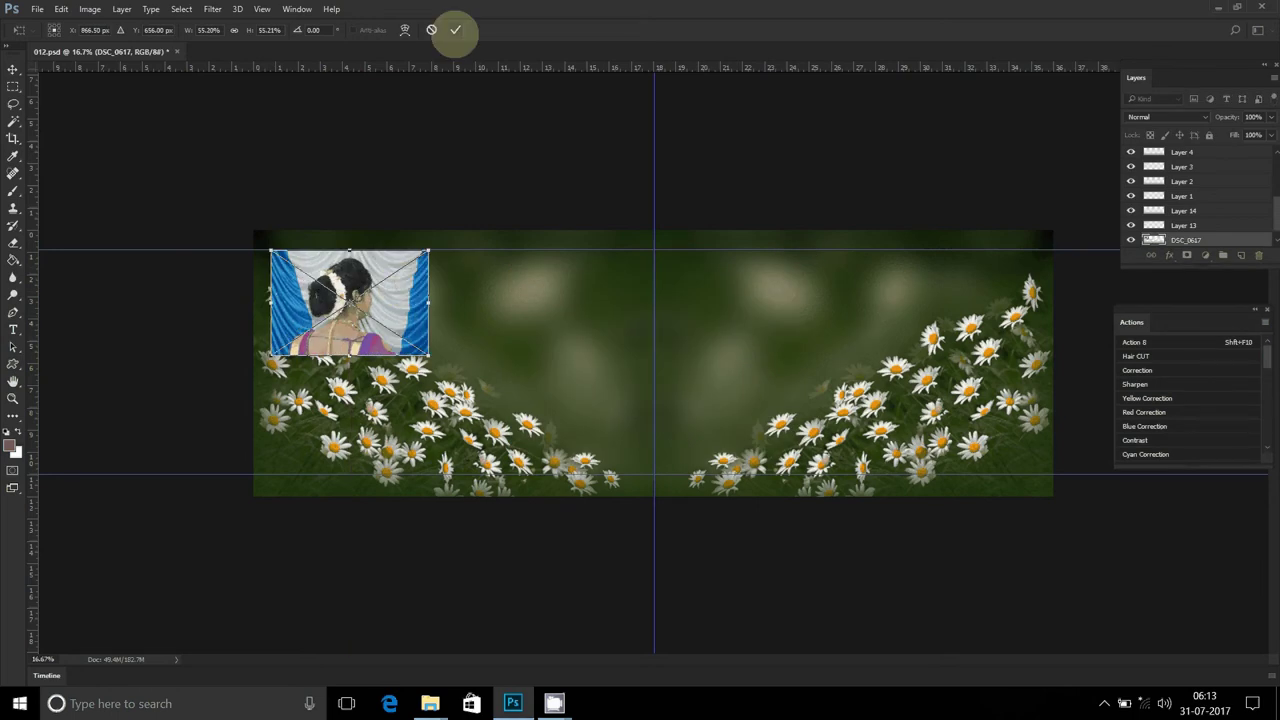
left_click(455, 29)
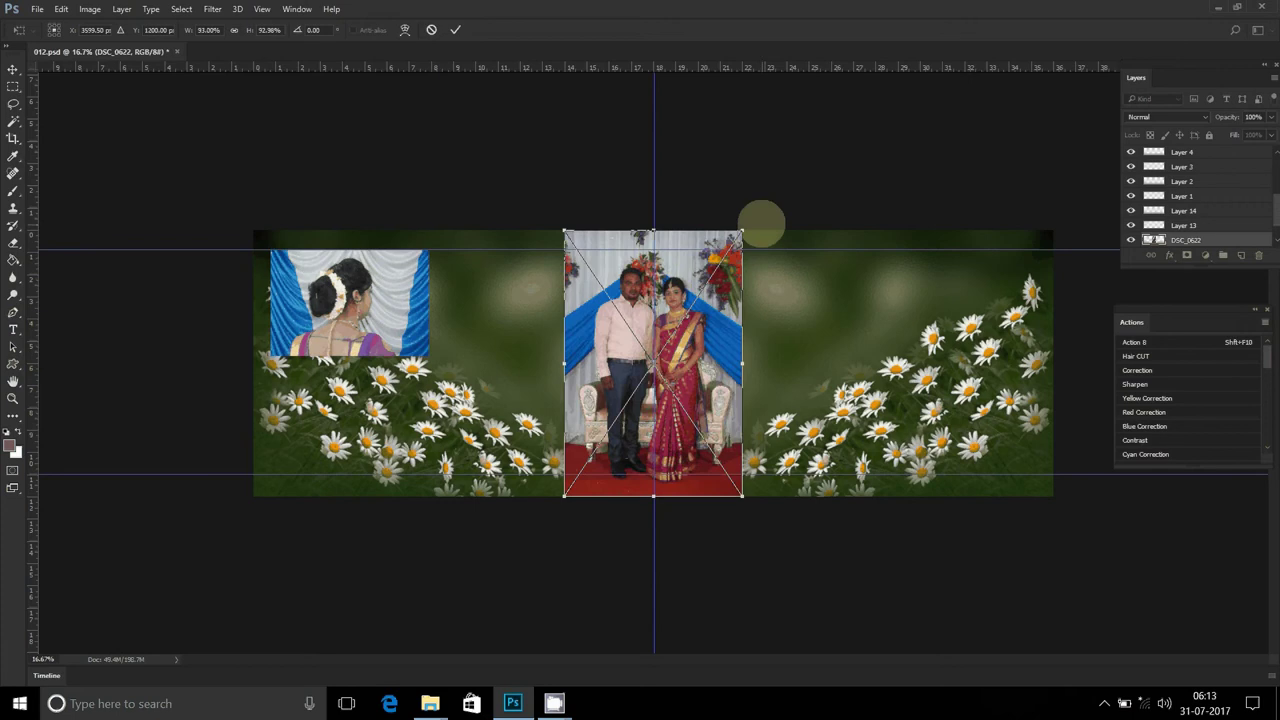
left_click_drag(722, 292, 1029, 292)
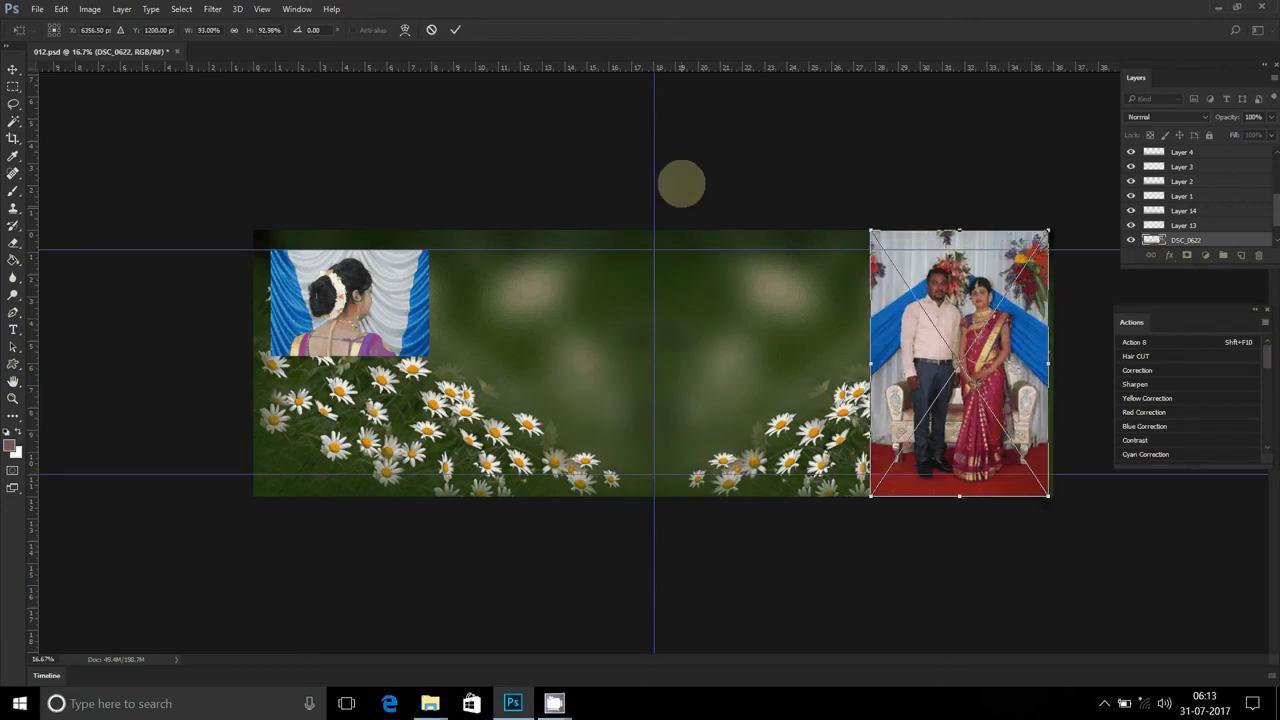
left_click(785, 265)
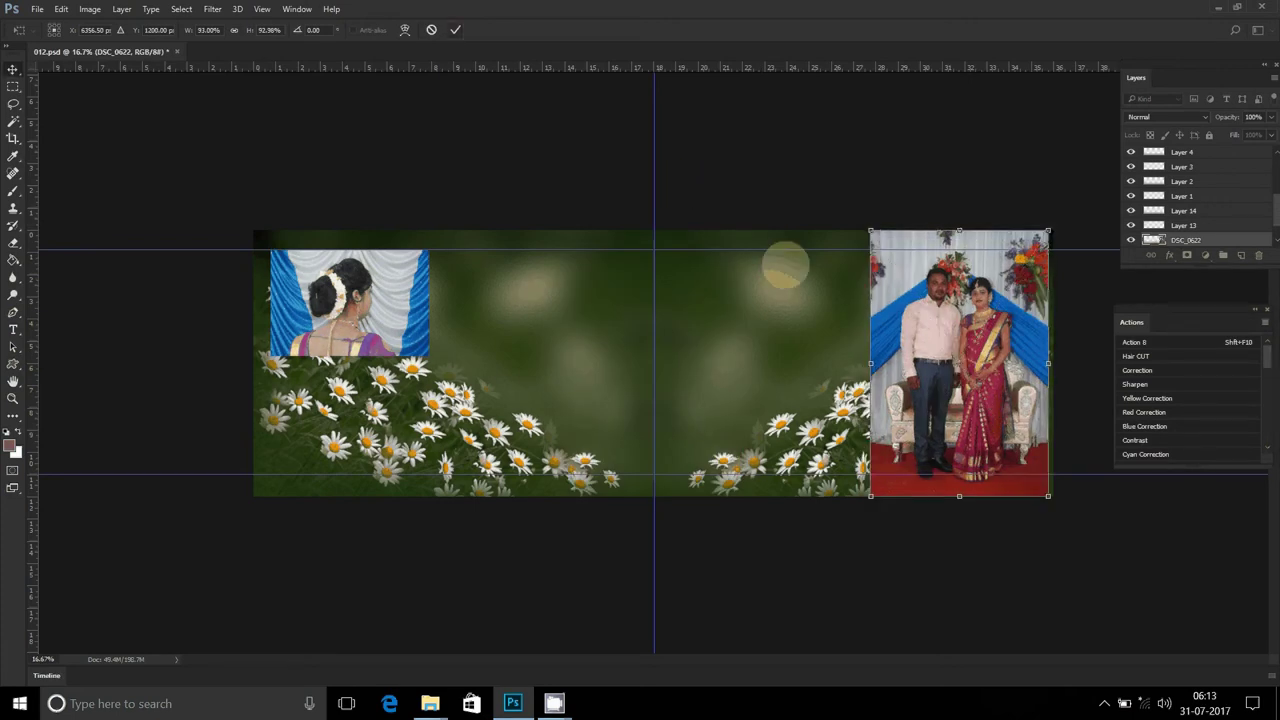
left_click_drag(792, 265, 731, 311)
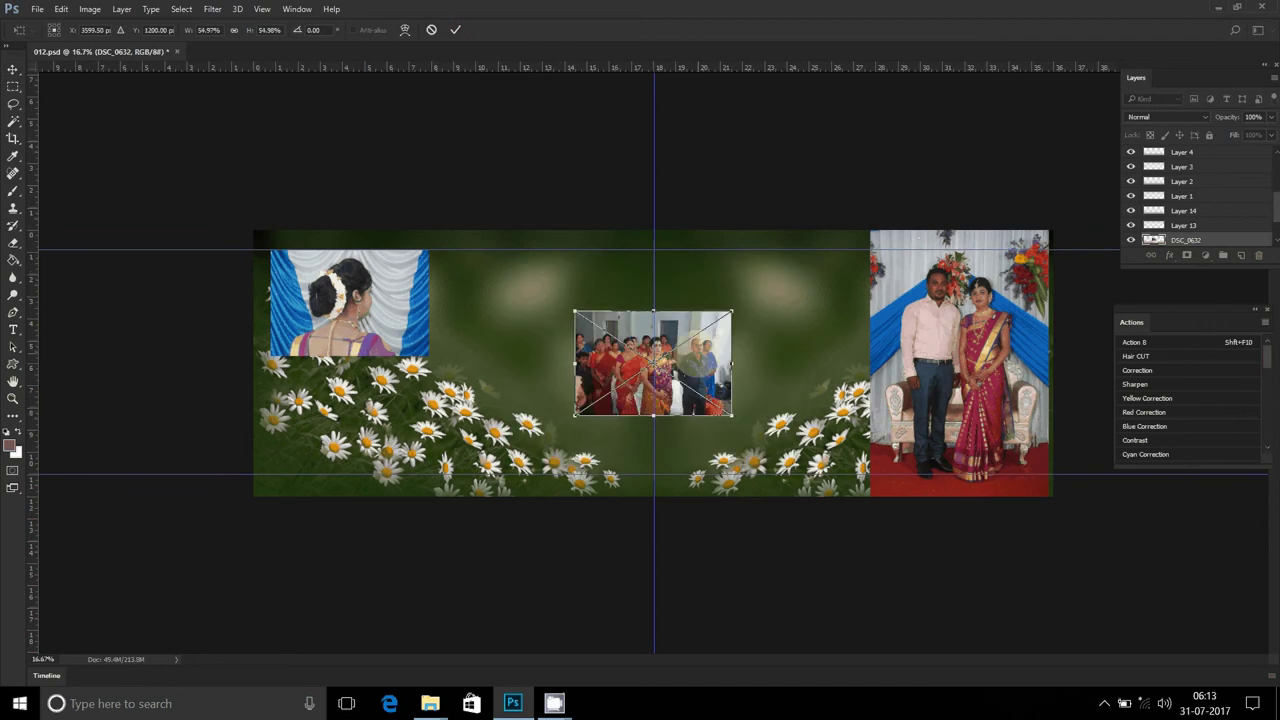
left_click_drag(693, 358, 814, 297)
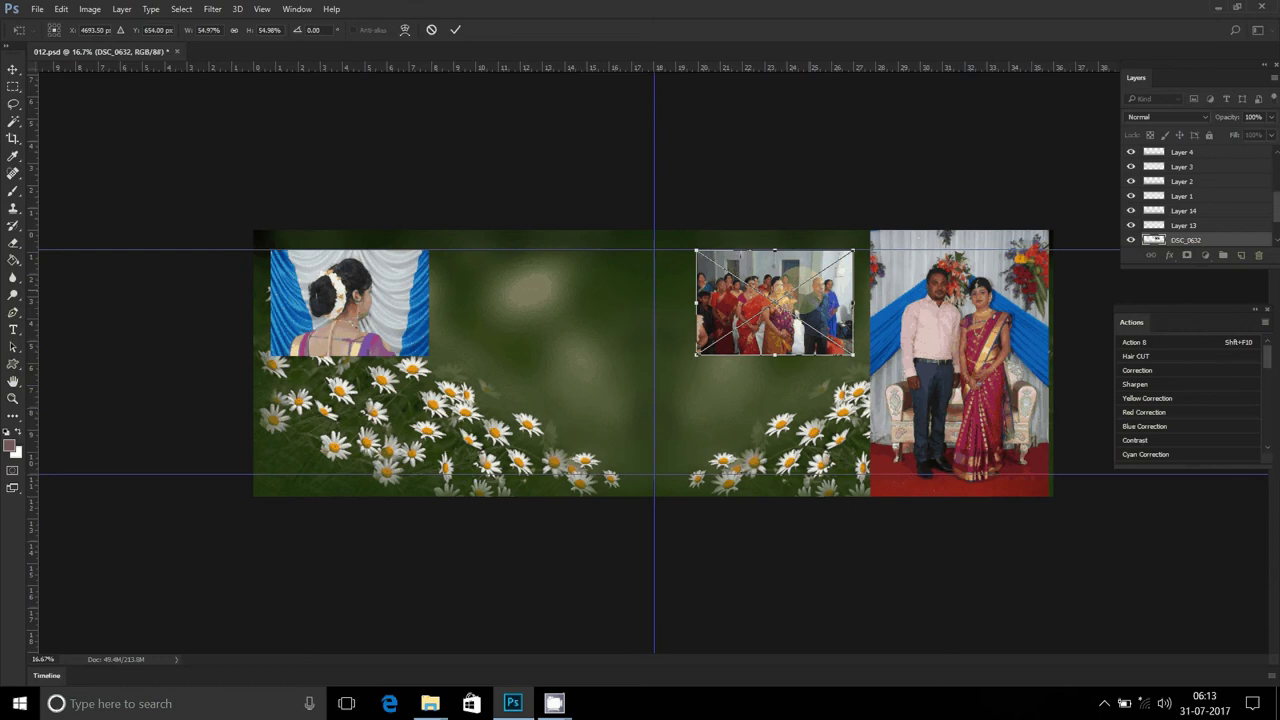
key("Return")
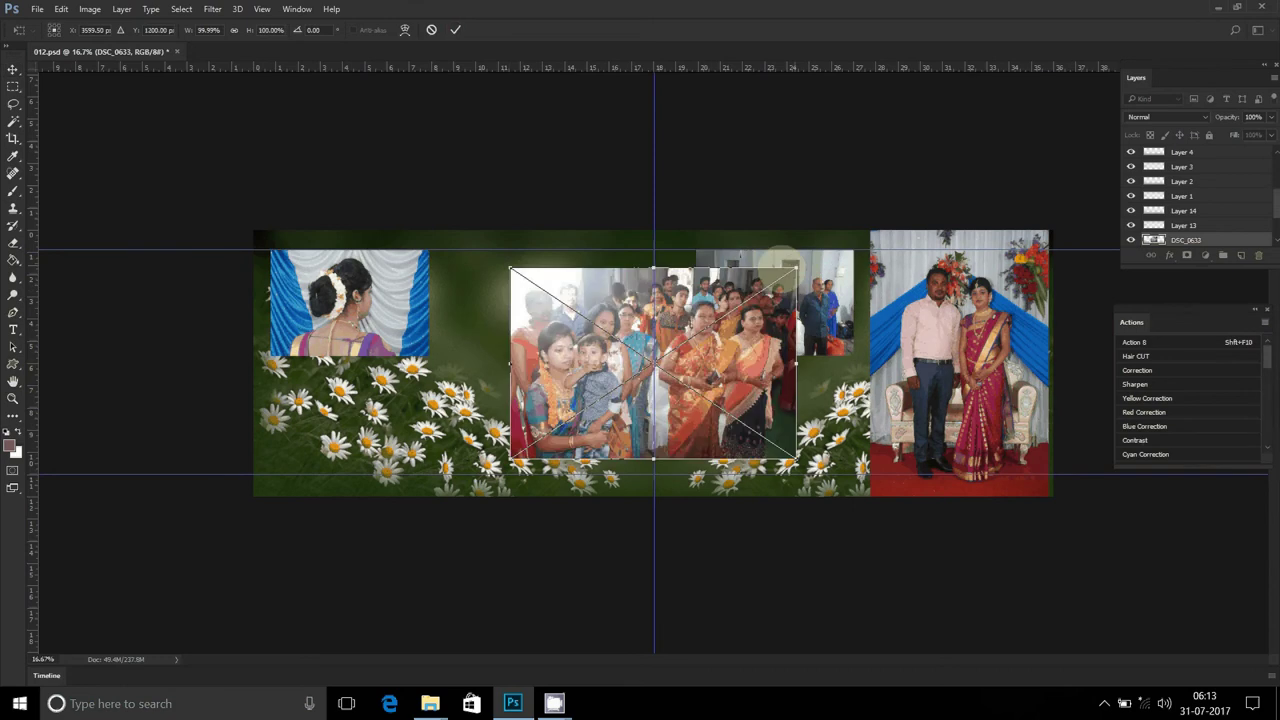
- Place DSC_0633 under DSC_0632, DSC_0634 atop the left page, and DSC_0635 bottom left
left_click_drag(797, 268, 858, 374)
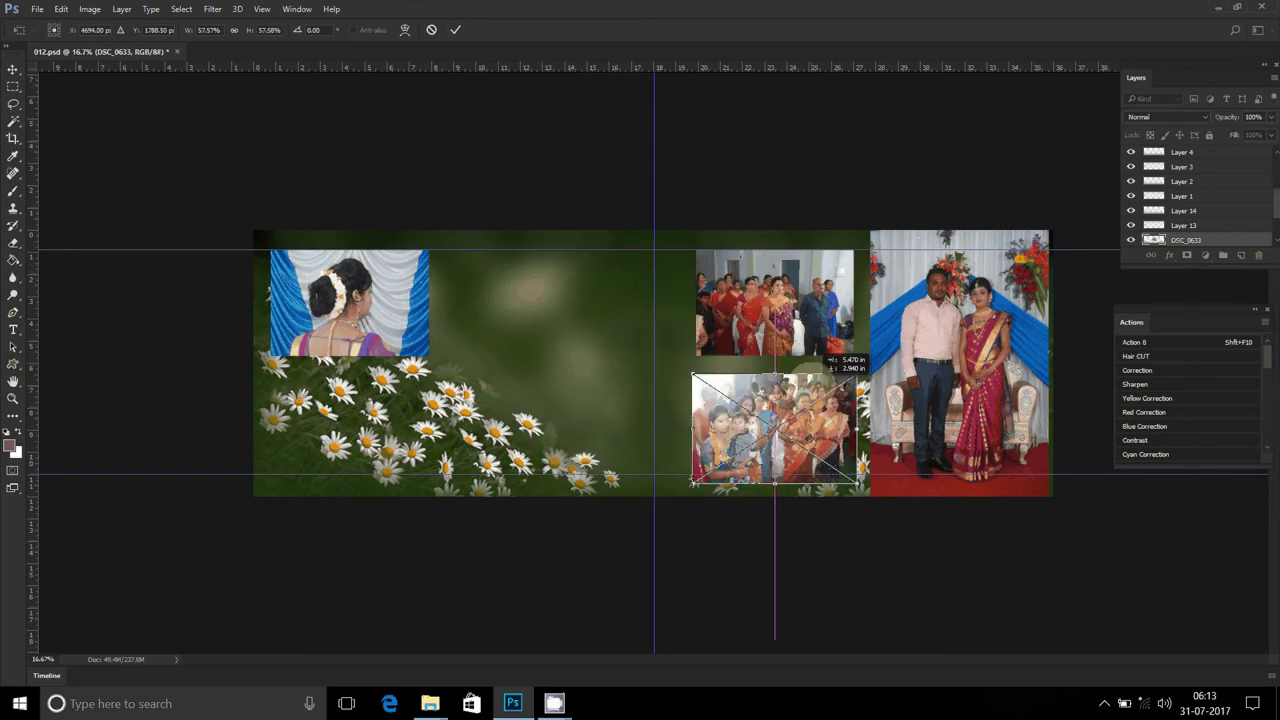
left_click_drag(775, 430, 779, 418)
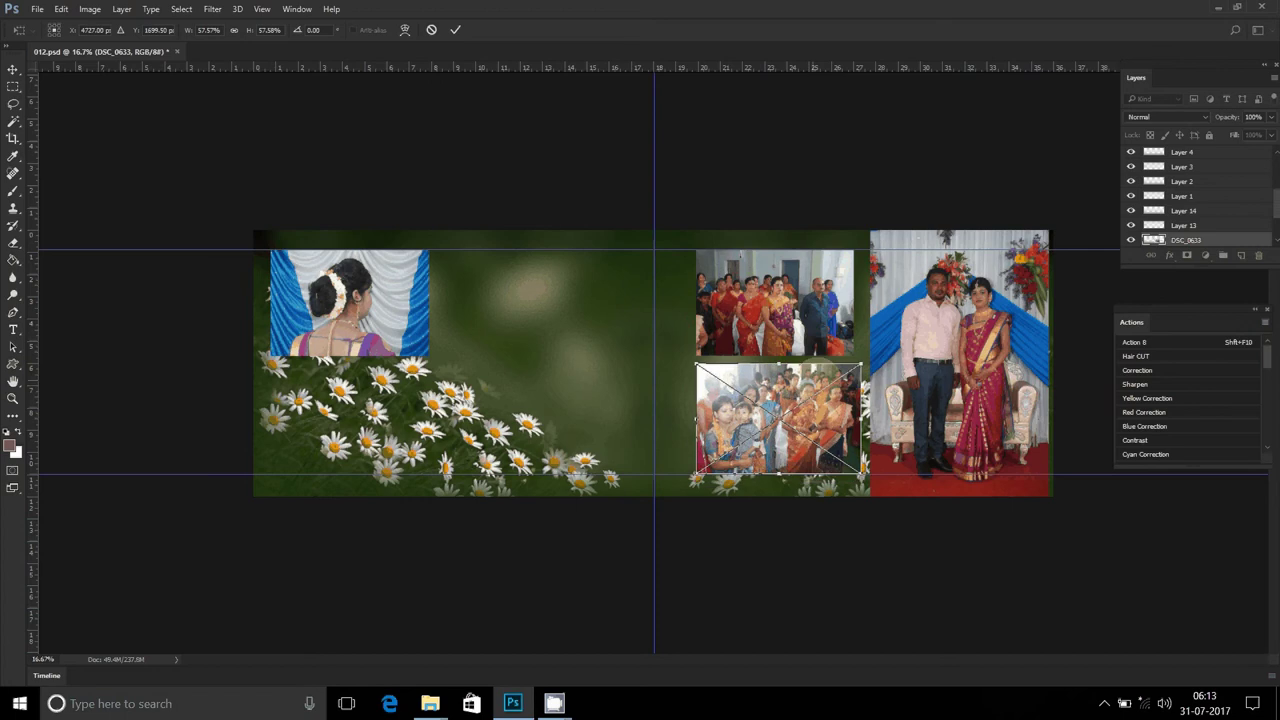
left_click(455, 29)
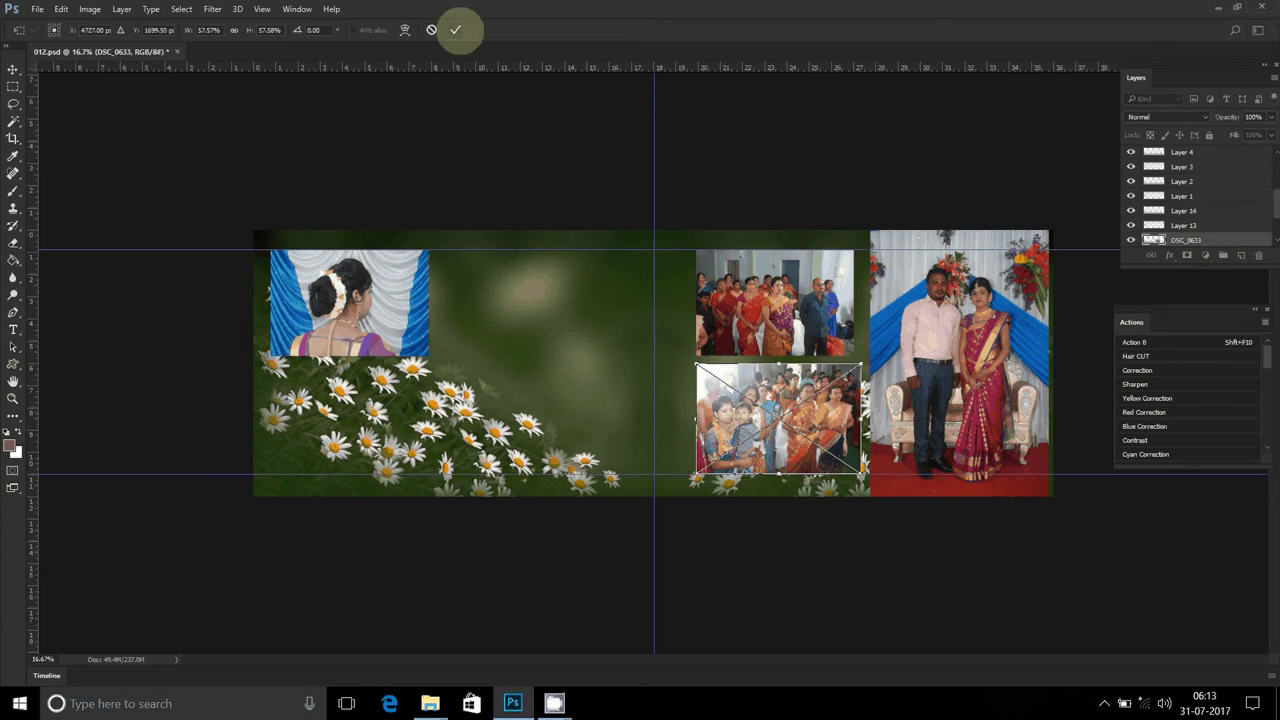
key("shift+F10")
mouse_move(781, 273)
left_mouse_down()
mouse_move(709, 346)
mouse_move(612, 257)
left_mouse_up()
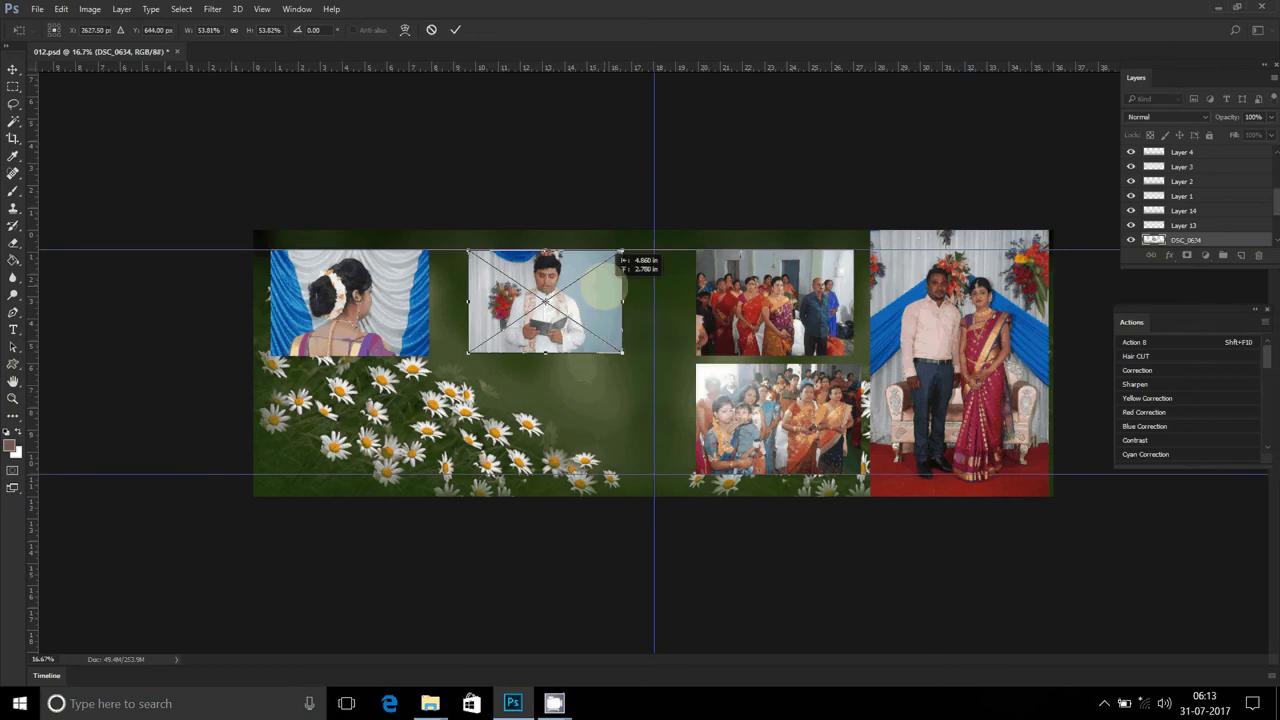
left_click(455, 29)
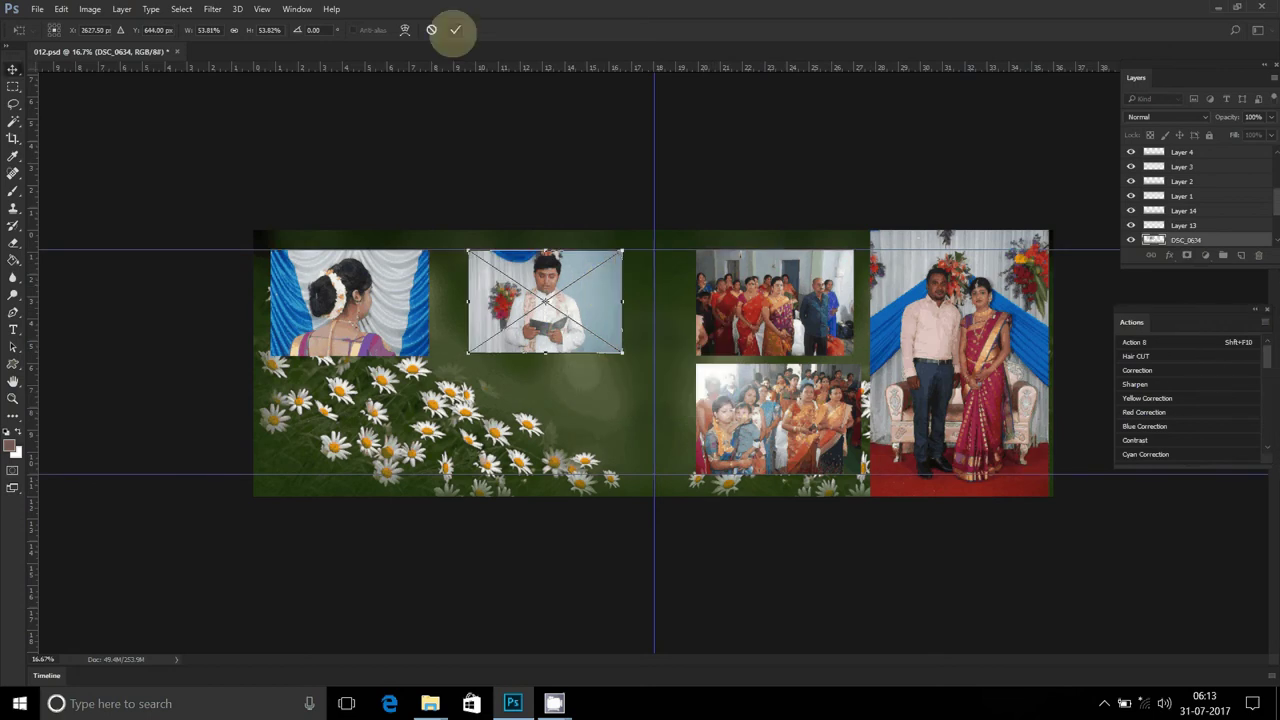
mouse_move(796, 268)
left_mouse_down()
mouse_move(735, 311)
mouse_move(403, 359)
left_mouse_up()
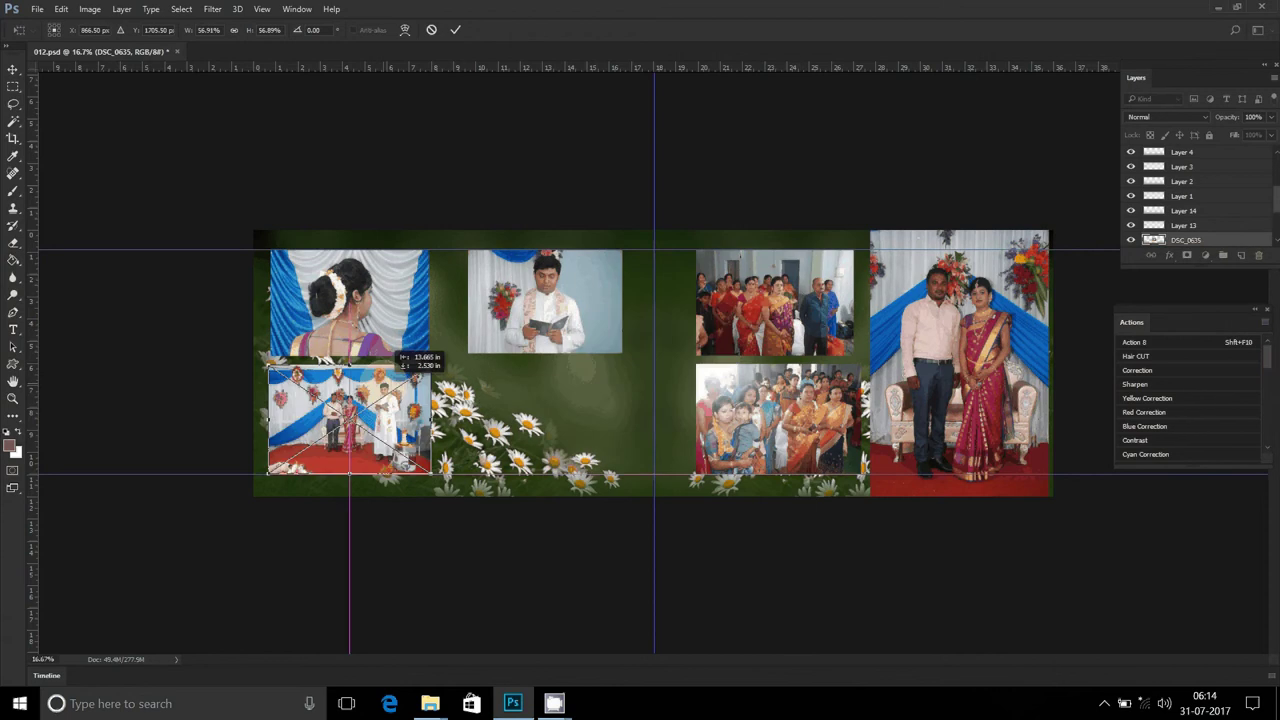
left_click(455, 29)
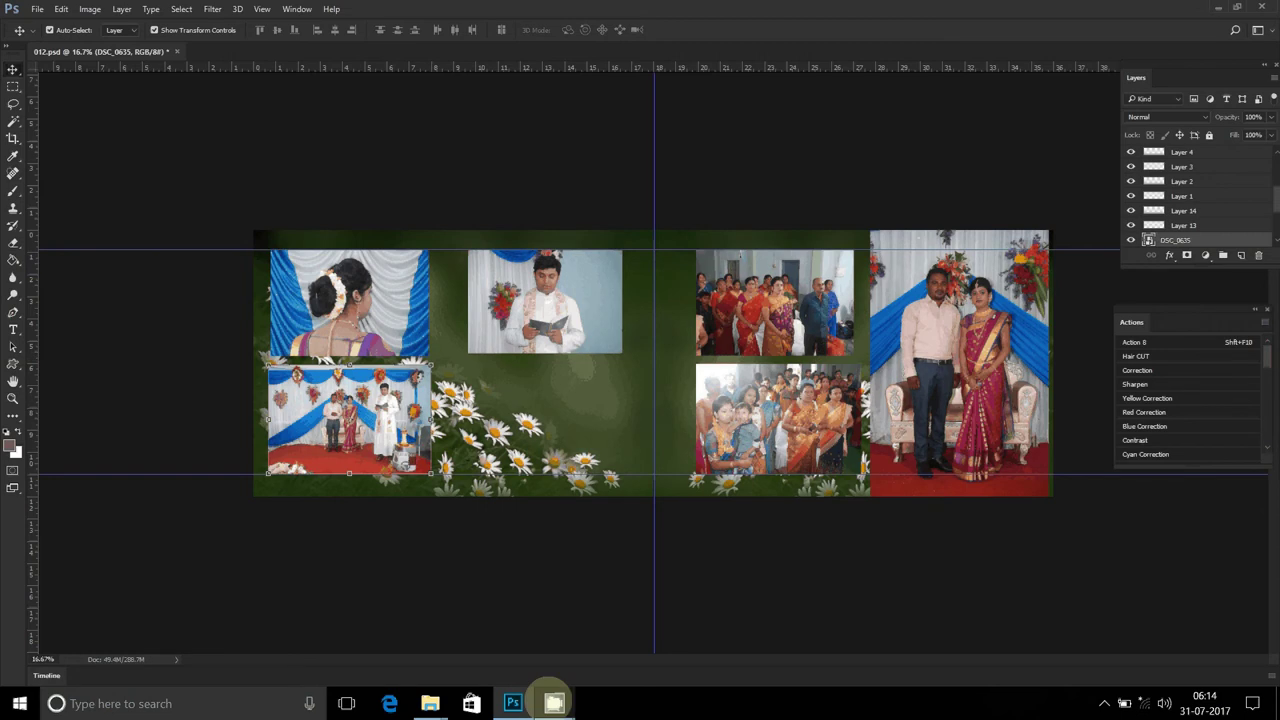
- Bring the photos folder window back, set it aside, and drag the six used photos into Delete s
left_click(554, 701)
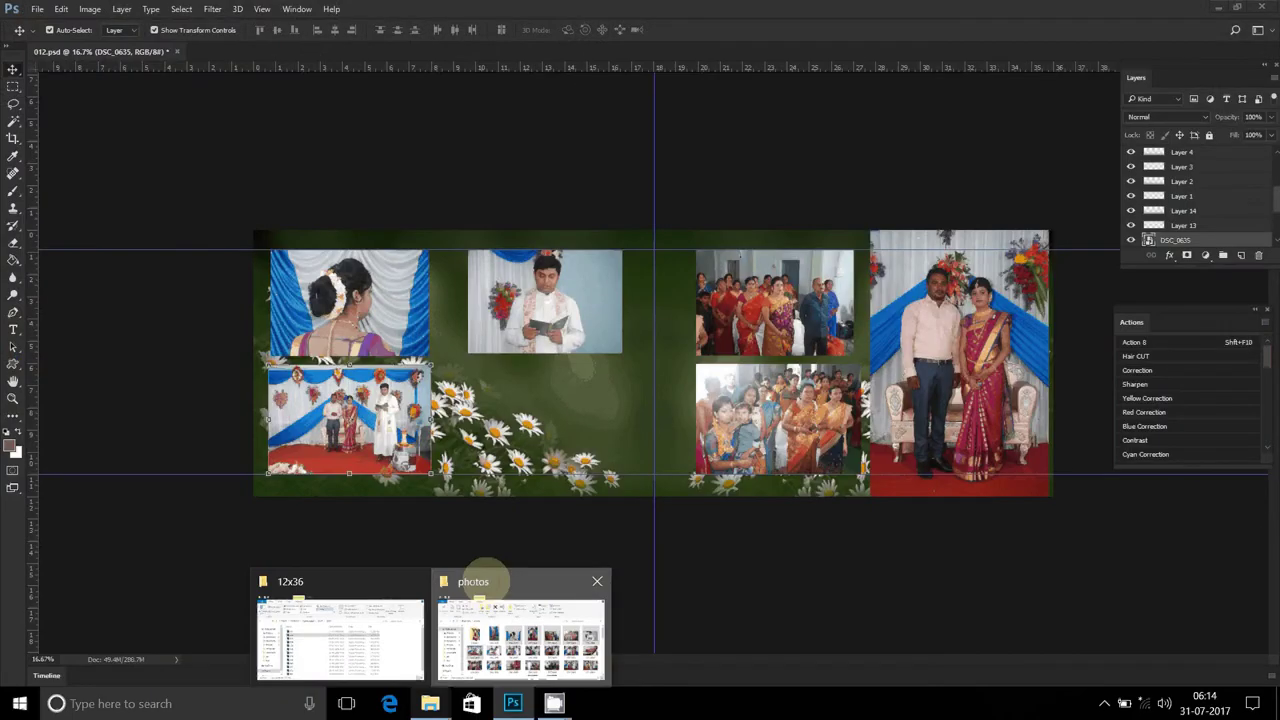
left_click(473, 581)
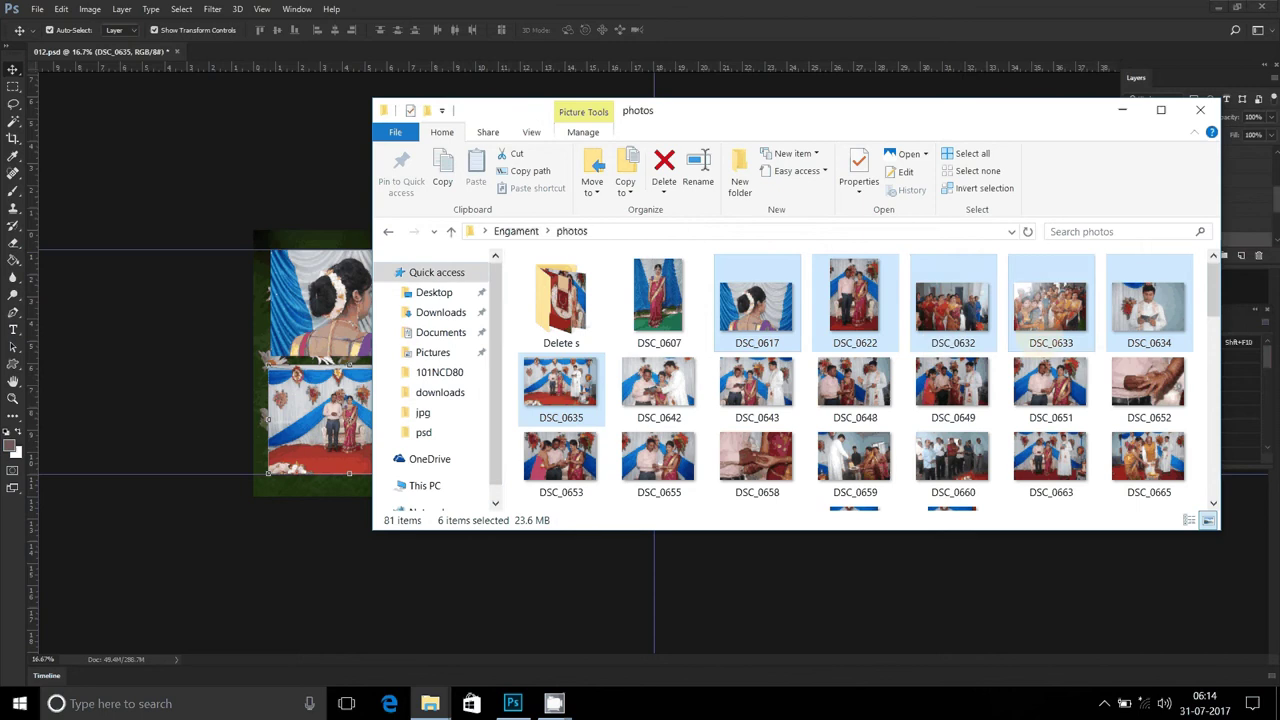
left_click_drag(1044, 352, 1180, 418)
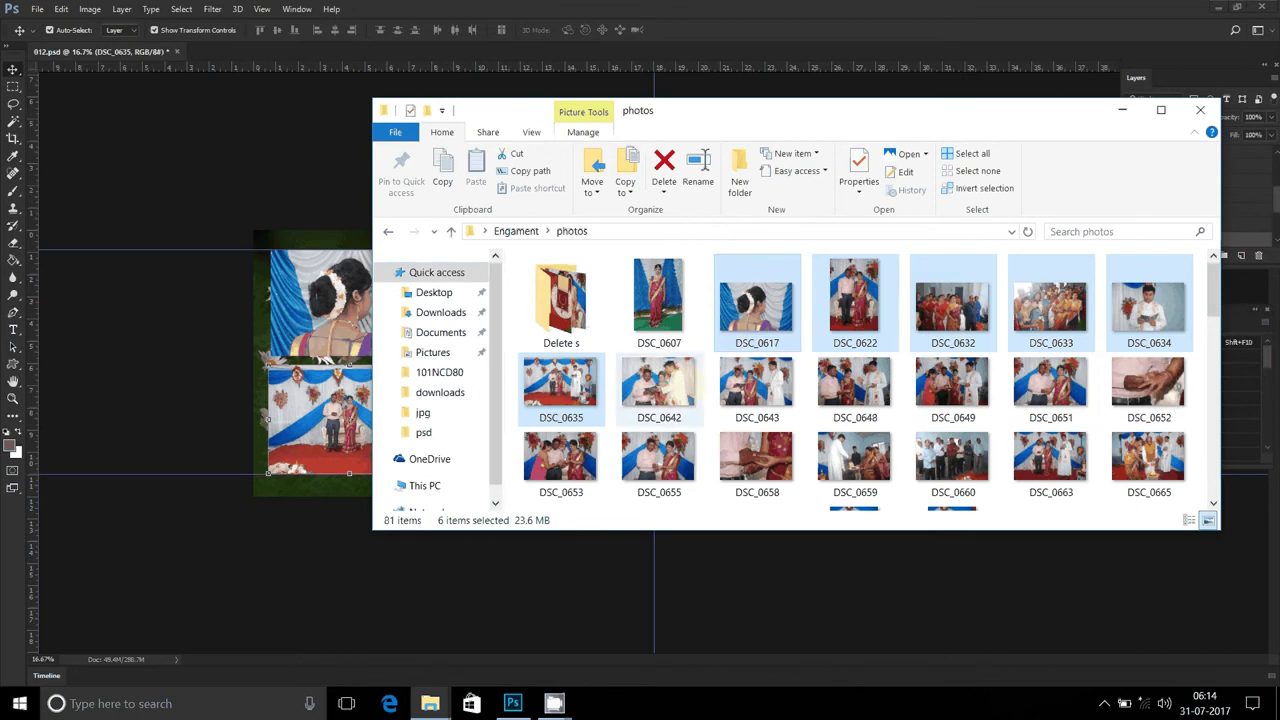
mouse_move(640, 112)
left_mouse_down()
mouse_move(925, 346)
mouse_move(902, 510)
mouse_move(646, 162)
left_mouse_up()
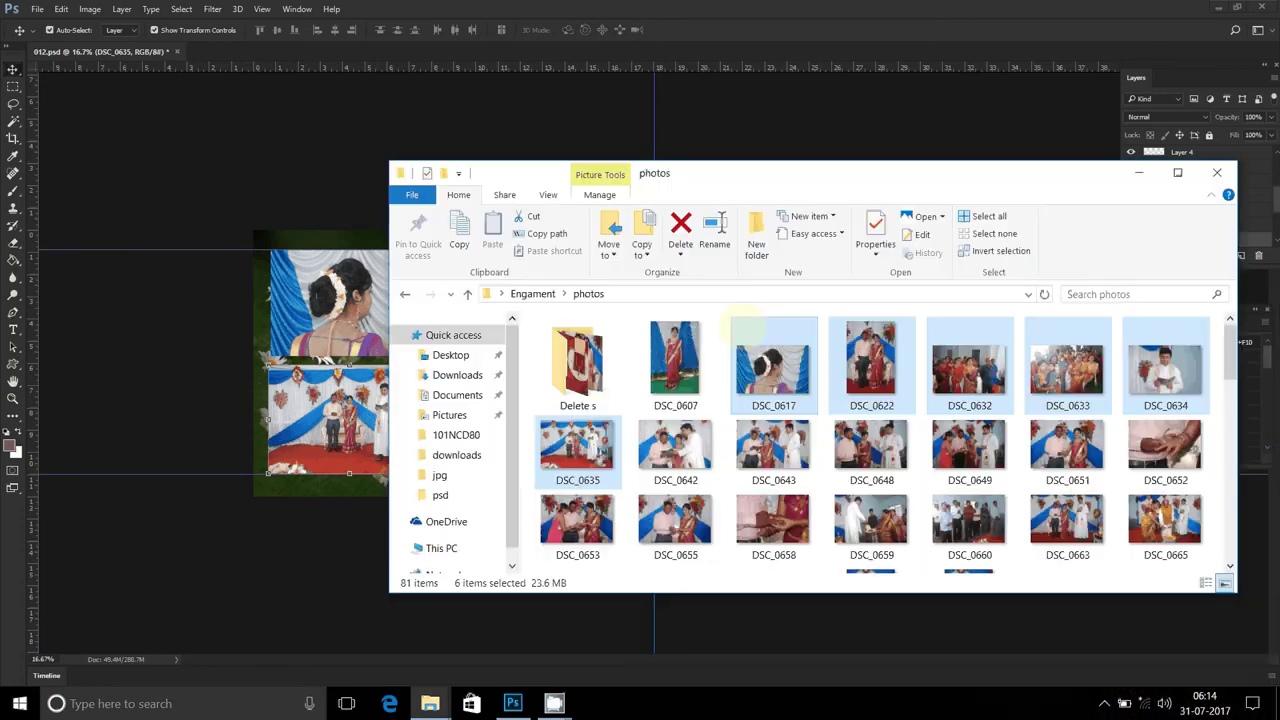
left_click_drag(746, 328, 580, 385)
- Place DSC_0642 at about 54% below the man-reading photo on the left page
mouse_move(773, 350)
left_mouse_down()
mouse_move(785, 322)
mouse_move(778, 245)
left_mouse_up()
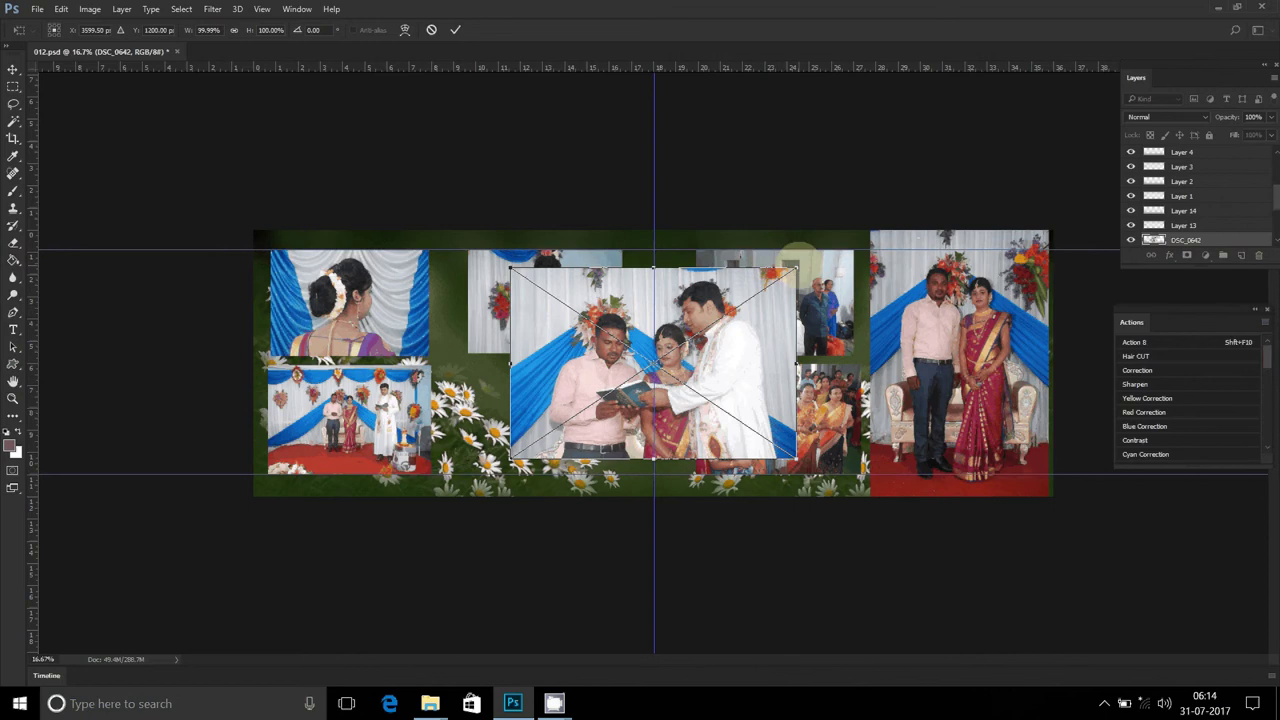
left_click_drag(798, 258, 621, 392)
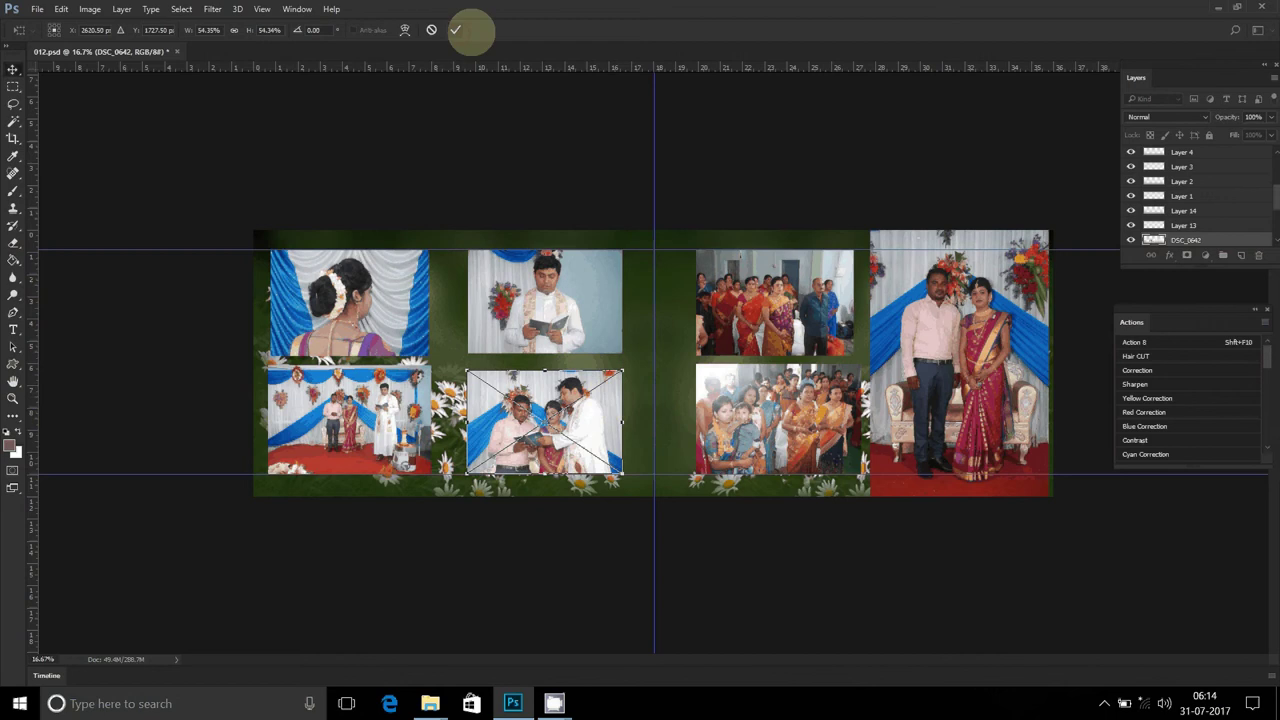
left_click(455, 29)
left_click(212, 9)
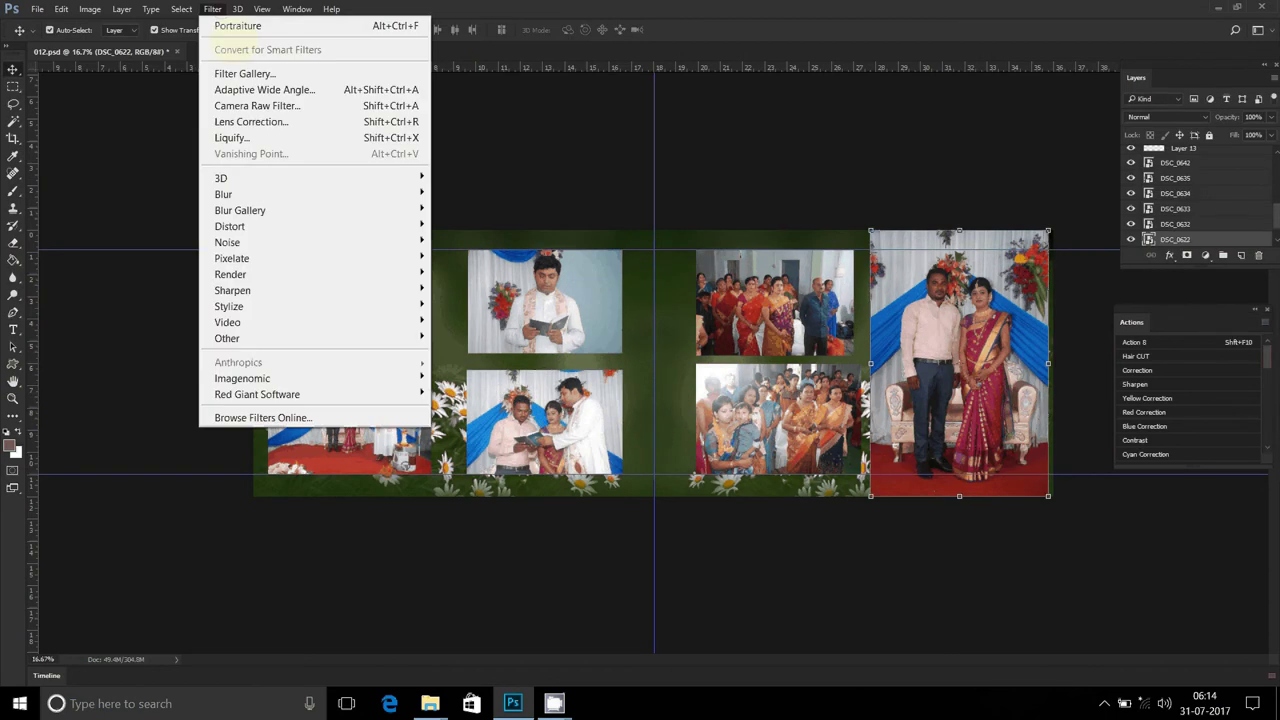
mouse_move(242, 378)
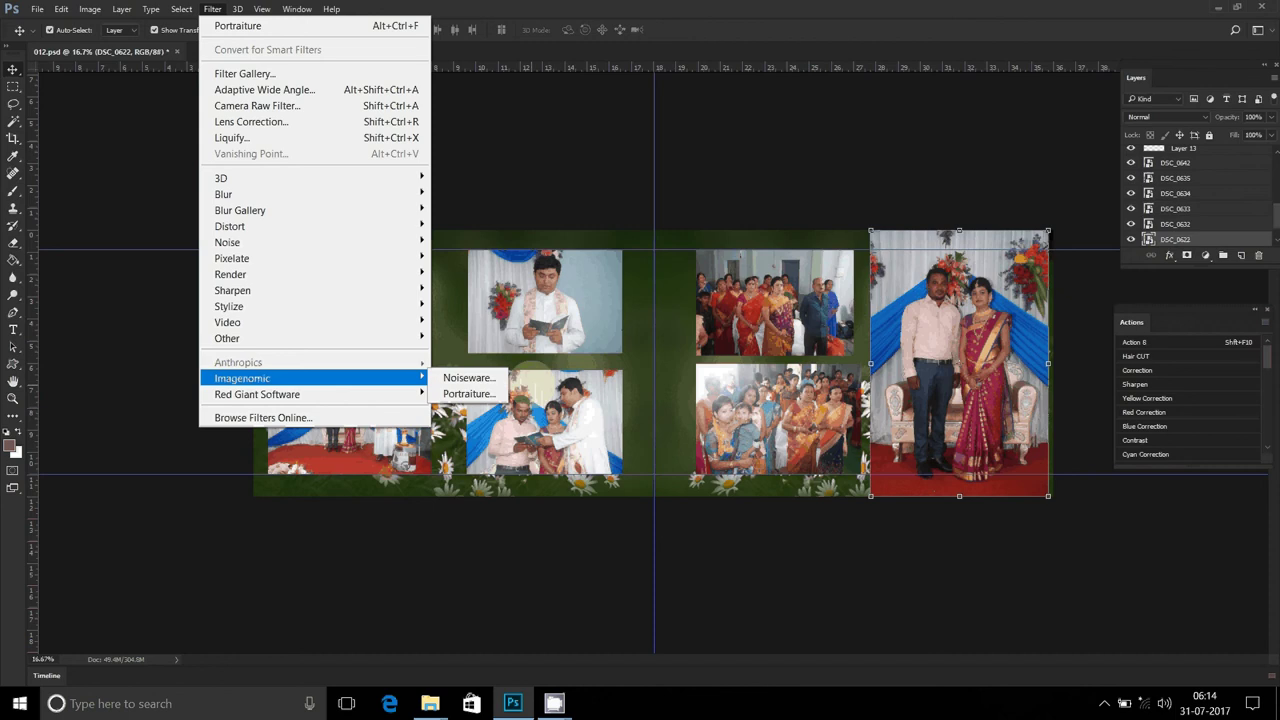
- Apply Imagenomic Portraiture with the Smoothing: High preset to couple portrait DSC_0622
left_click(468, 394)
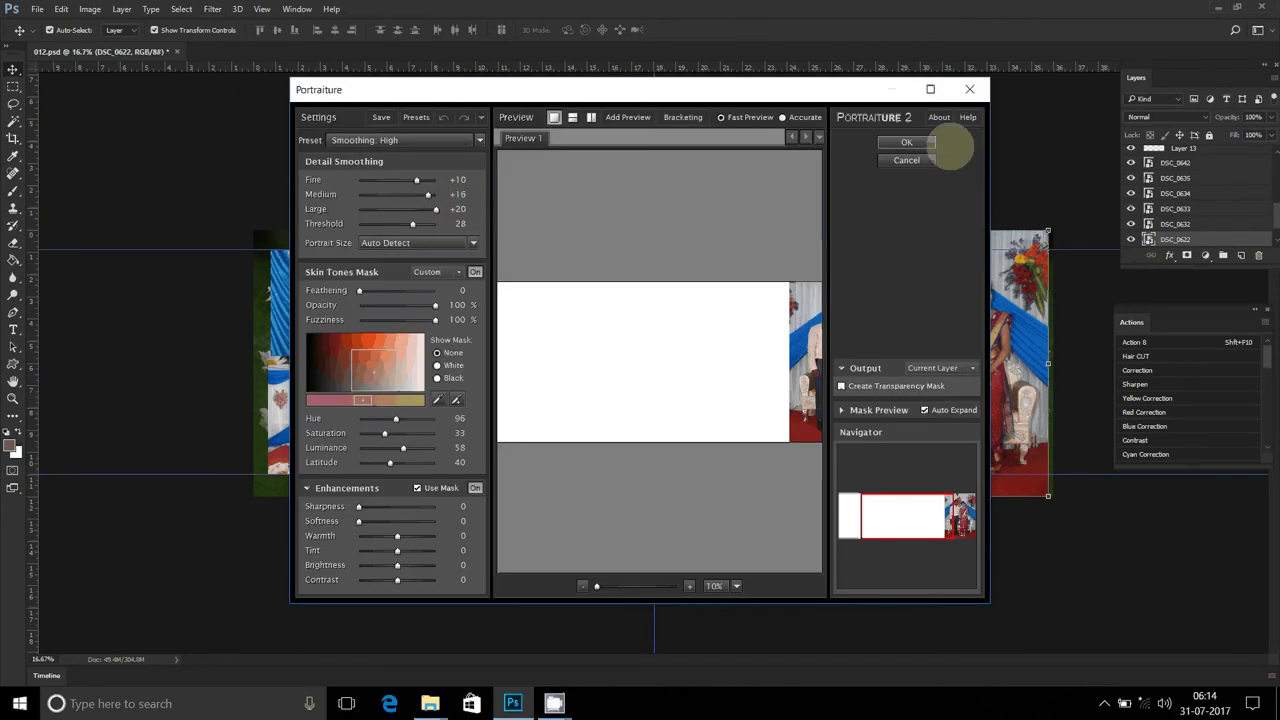
left_click(928, 143)
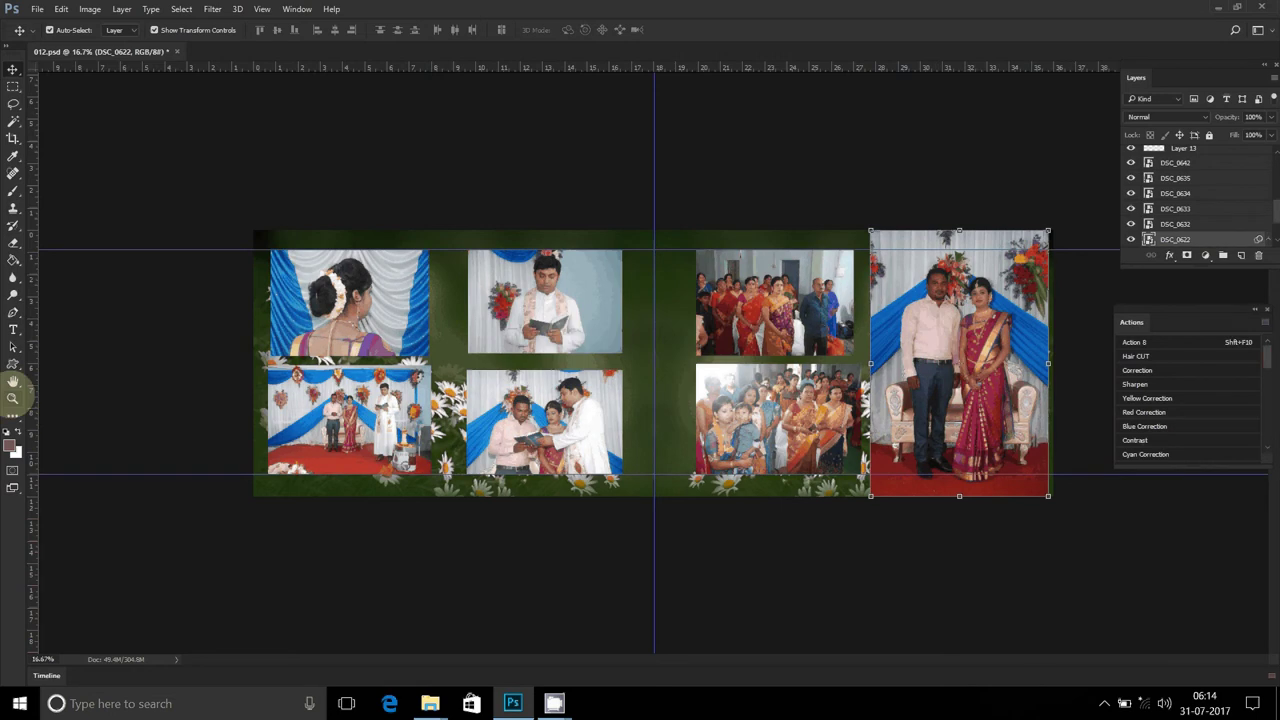
- Zoom in on the couple's faces and rasterize the DSC_0622 layer
left_click(12, 398)
left_click(968, 312)
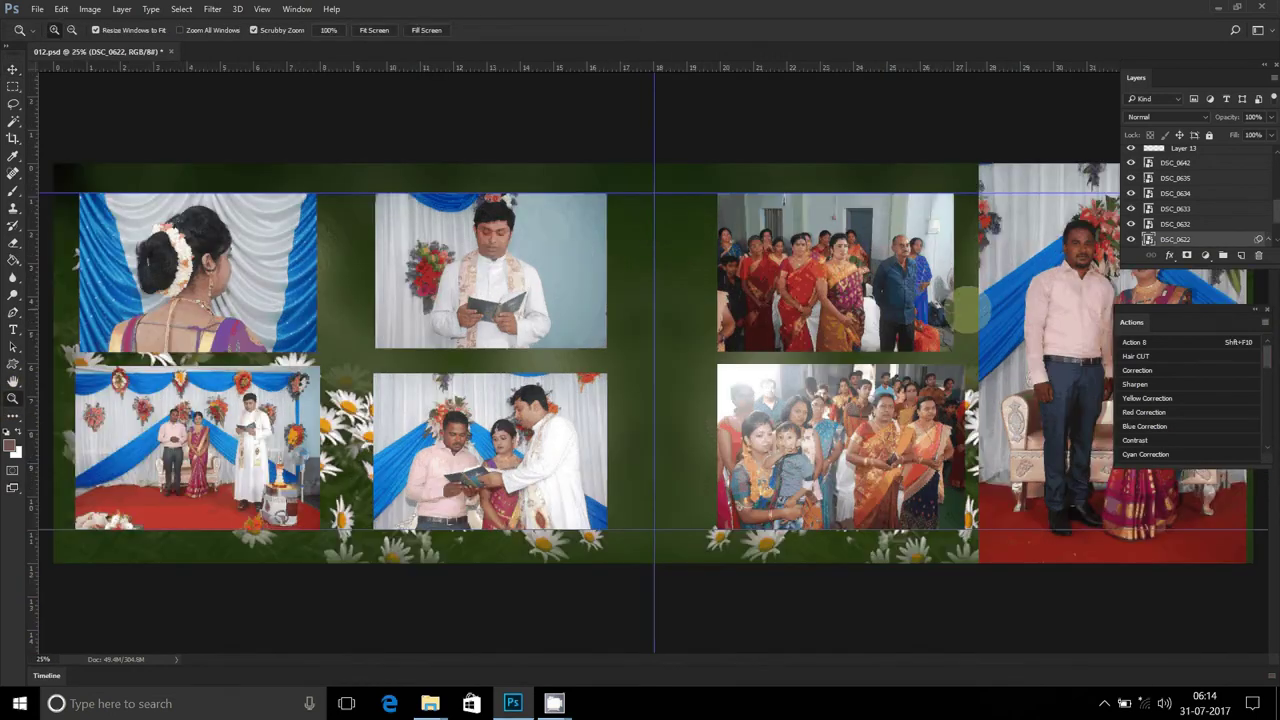
mouse_move(968, 312)
left_mouse_down()
mouse_move(1036, 228)
mouse_move(667, 367)
mouse_move(477, 354)
left_mouse_up()
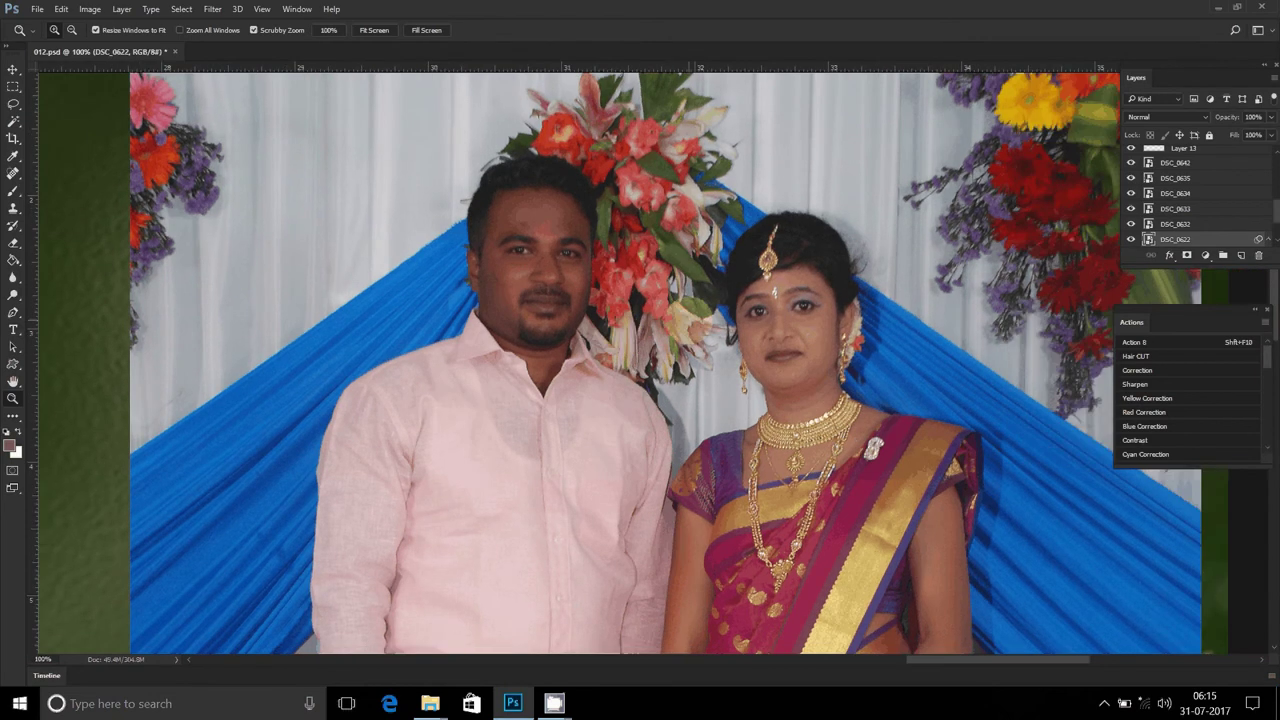
key("ctrl+plus")
key("v")
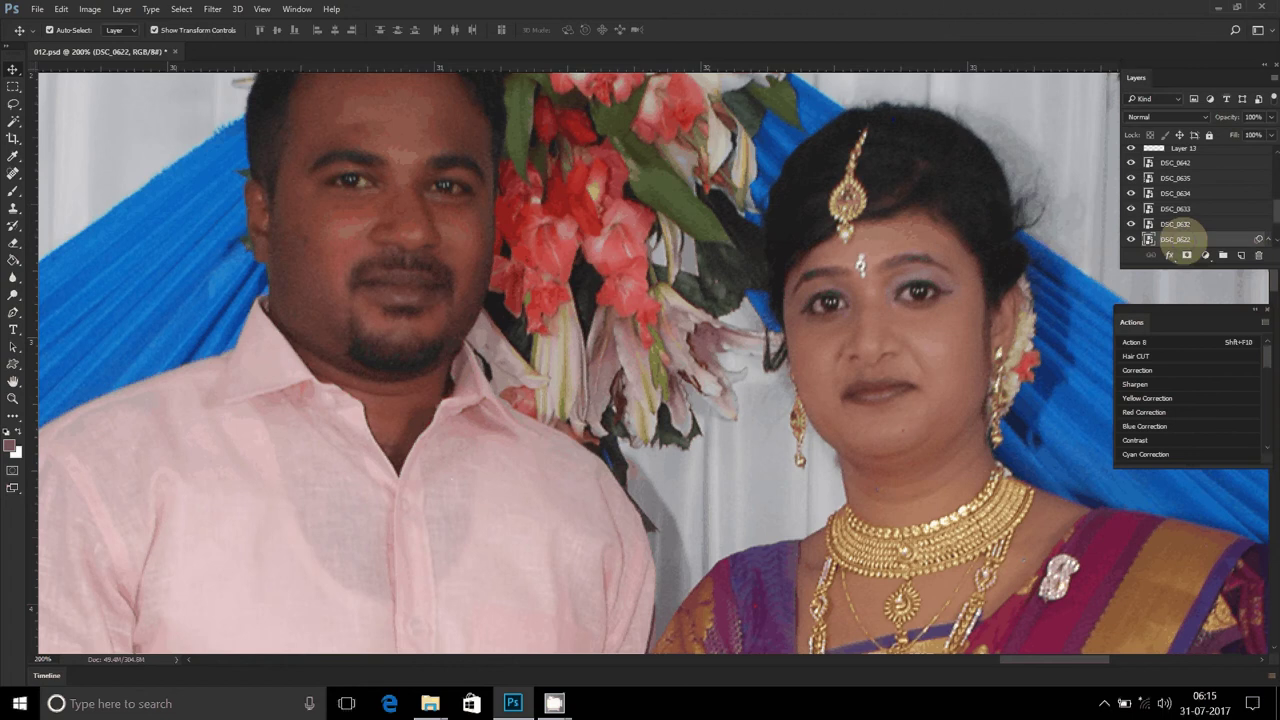
right_click(1197, 241)
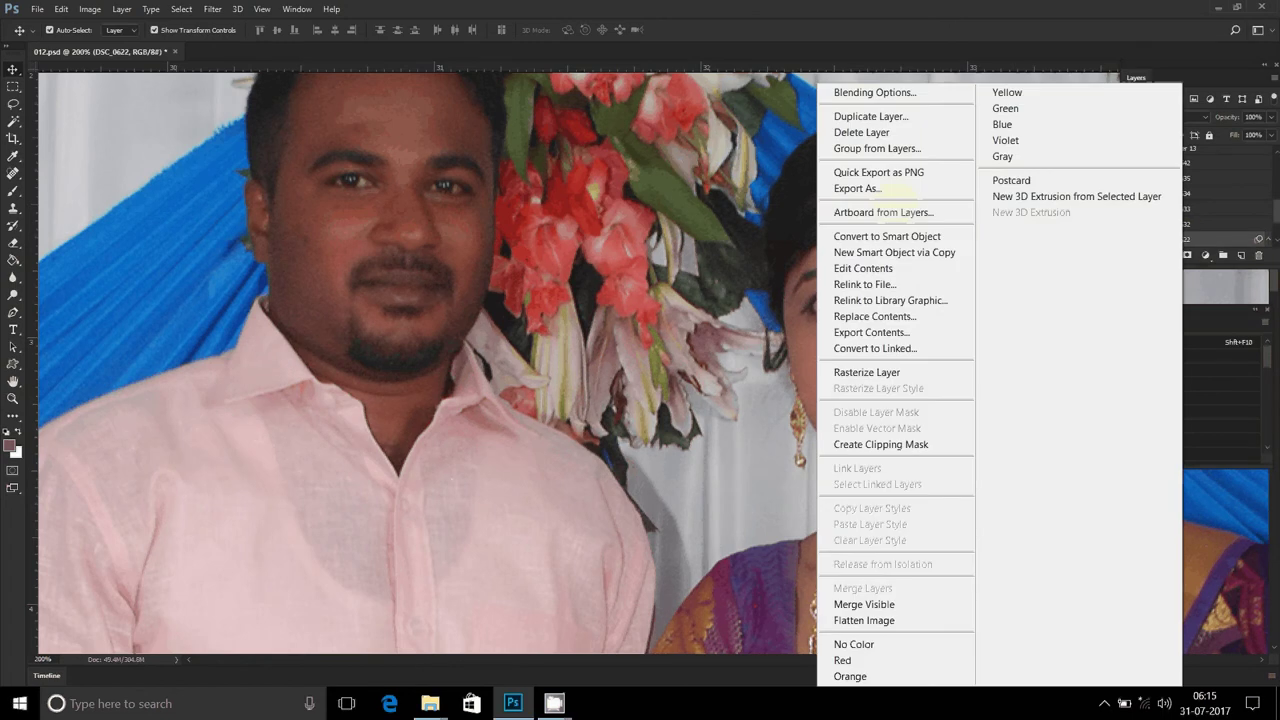
left_click(1197, 241)
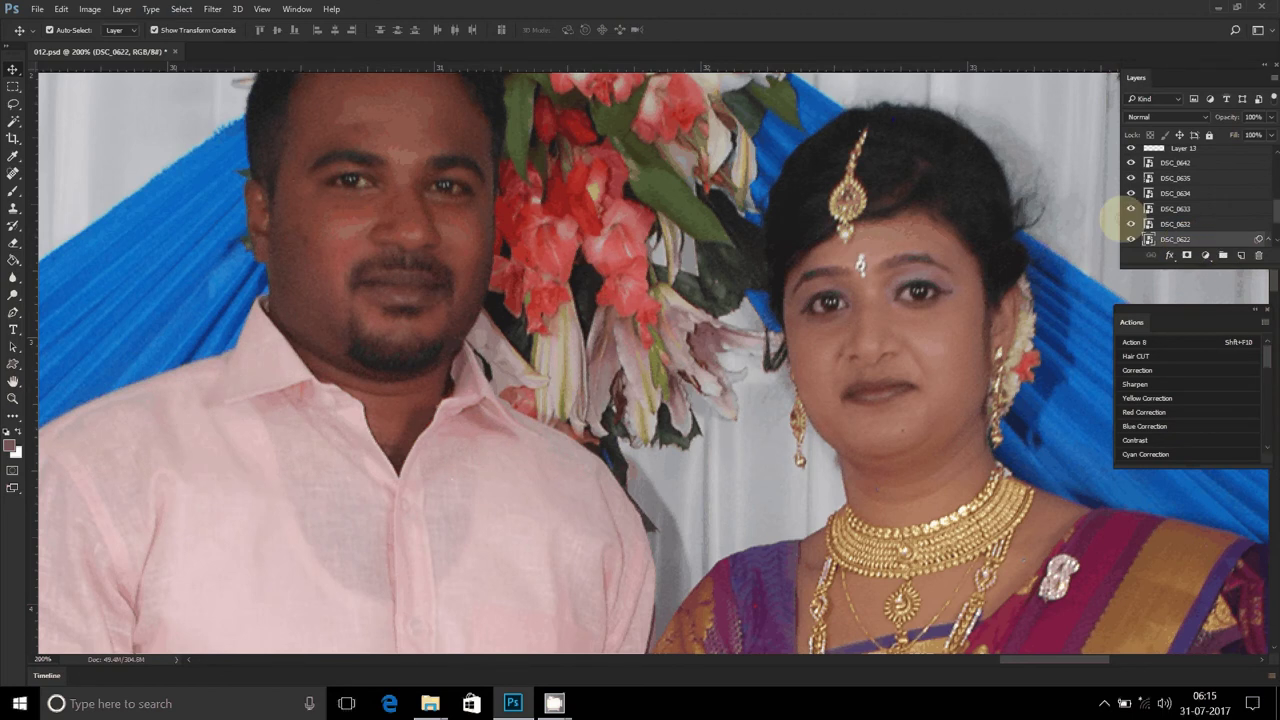
right_click(1175, 240)
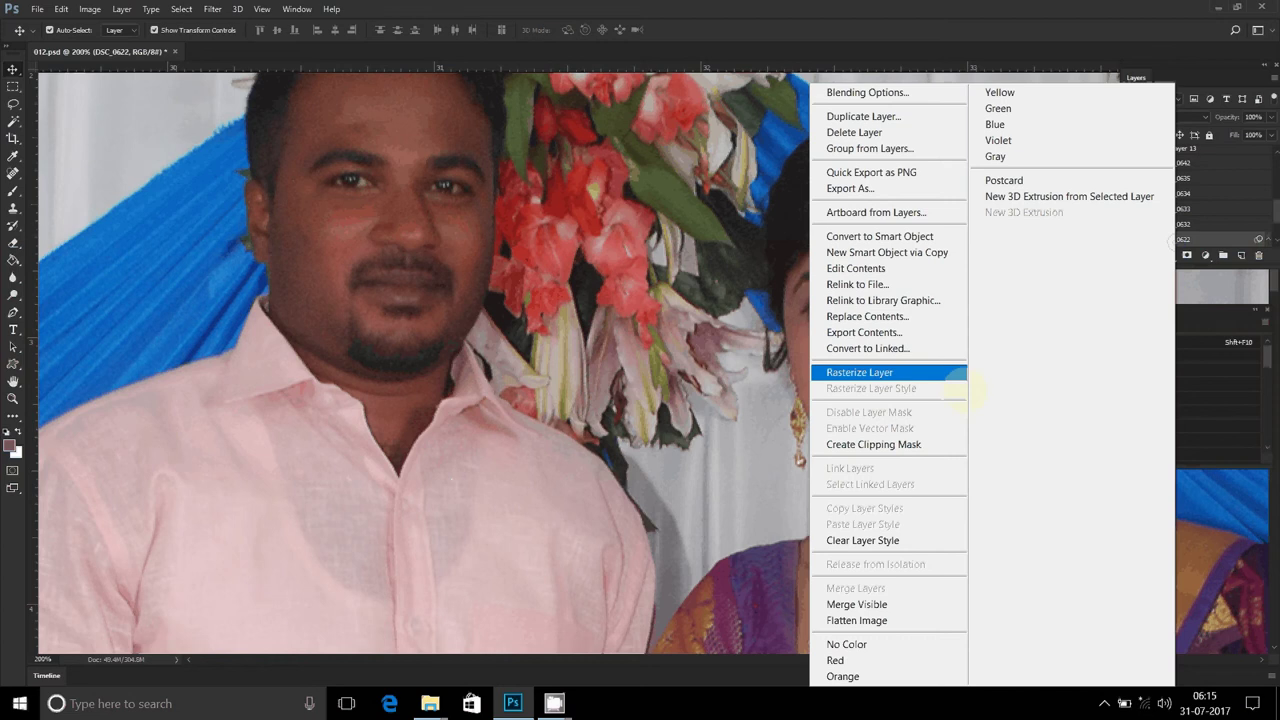
left_click(880, 372)
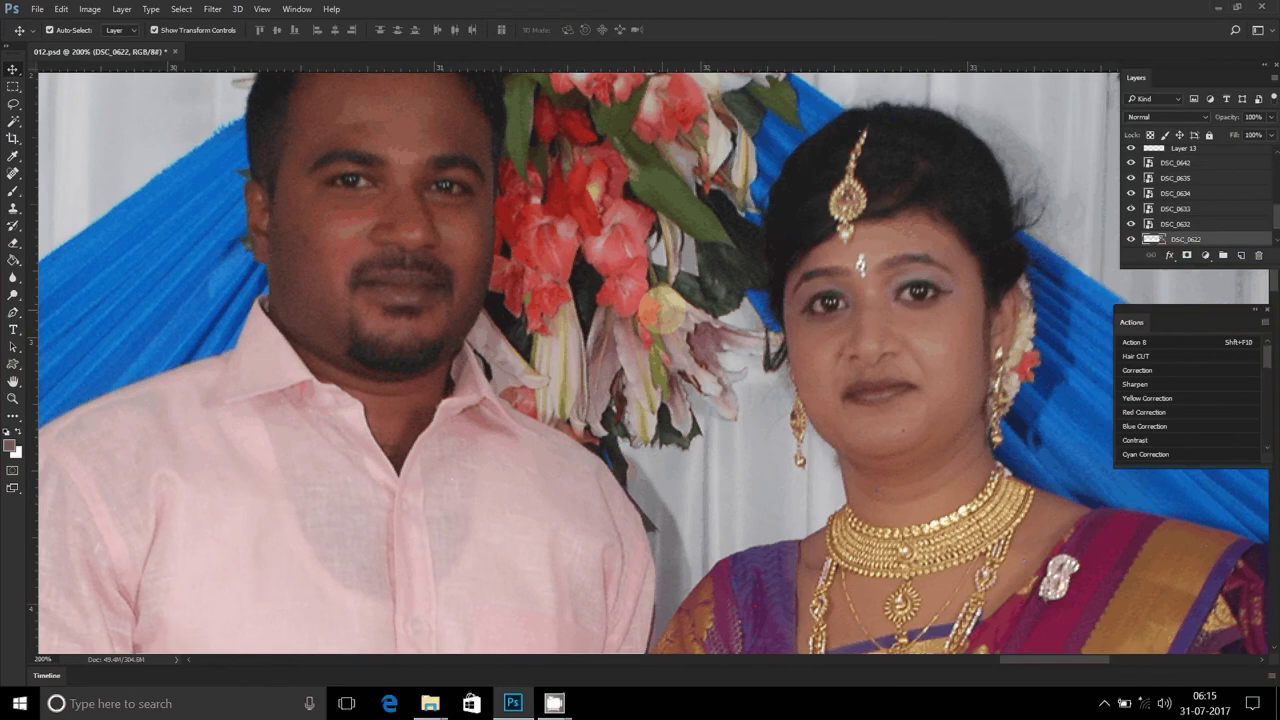
left_click(212, 9)
mouse_move(242, 378)
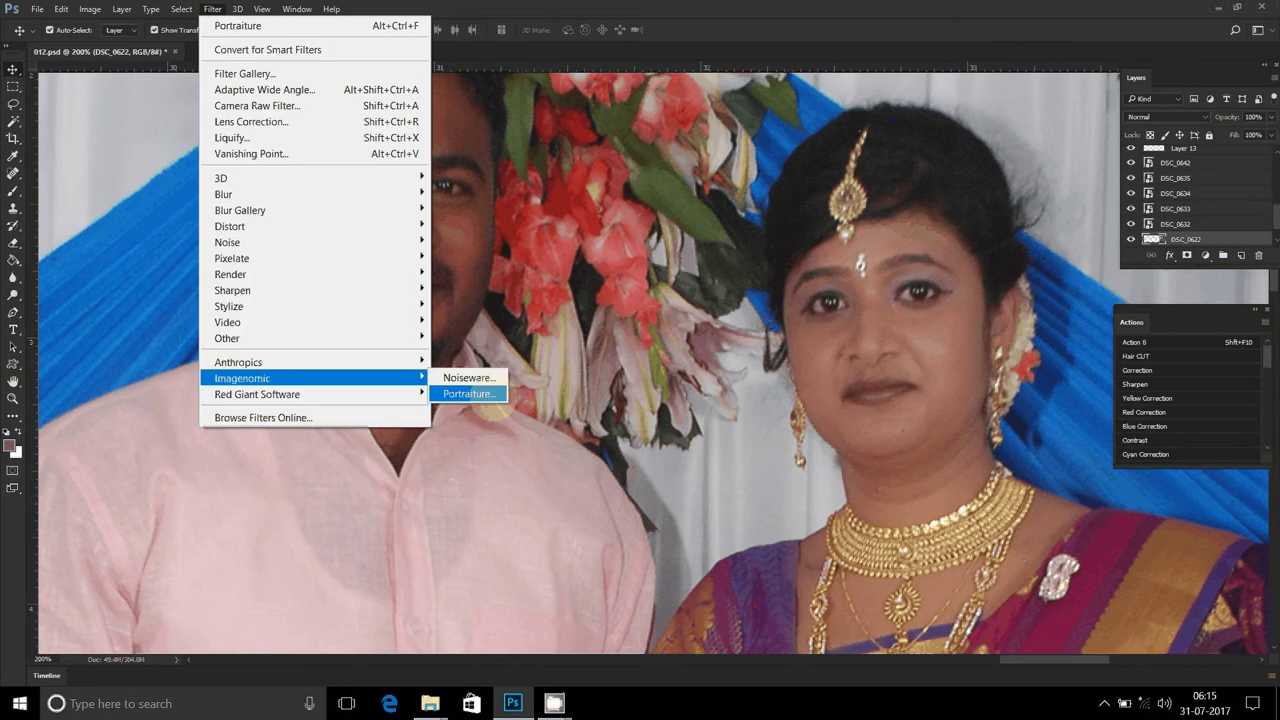
- Run Portraiture with Smoothing: High on the rasterized couple layer, then fit the spread in view
left_click(470, 394)
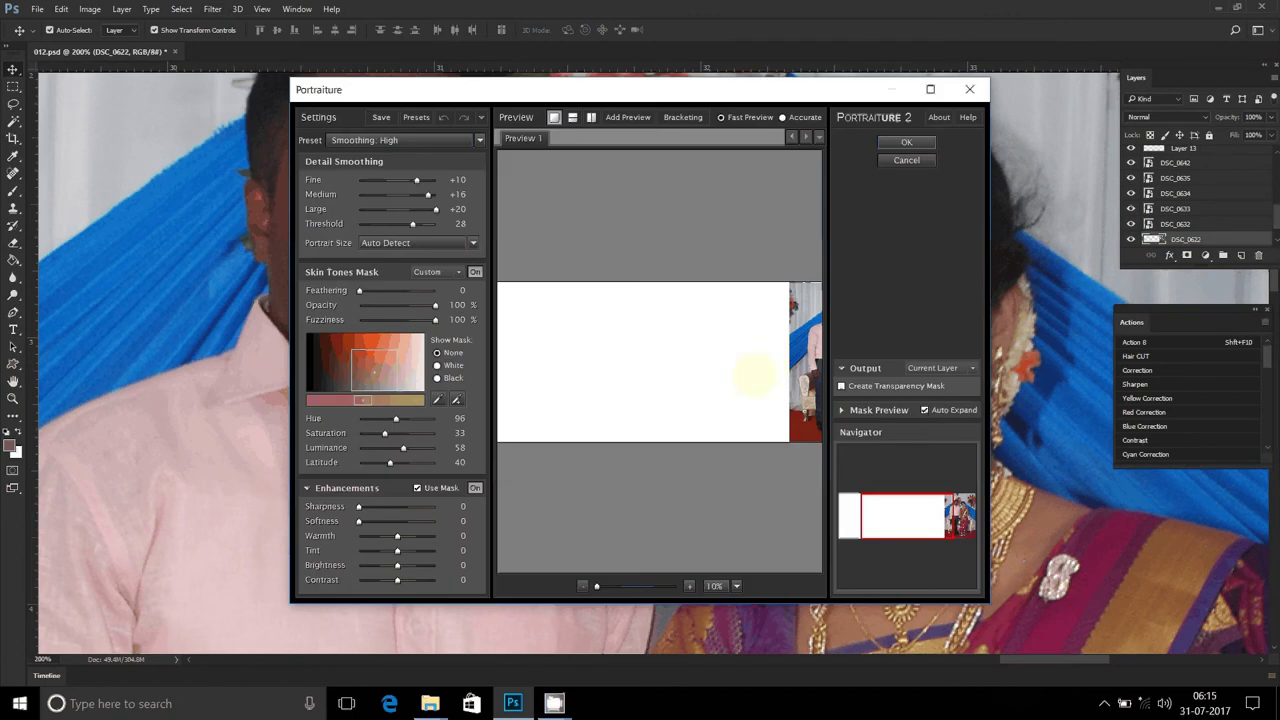
left_click_drag(754, 376, 554, 378)
left_click(906, 142)
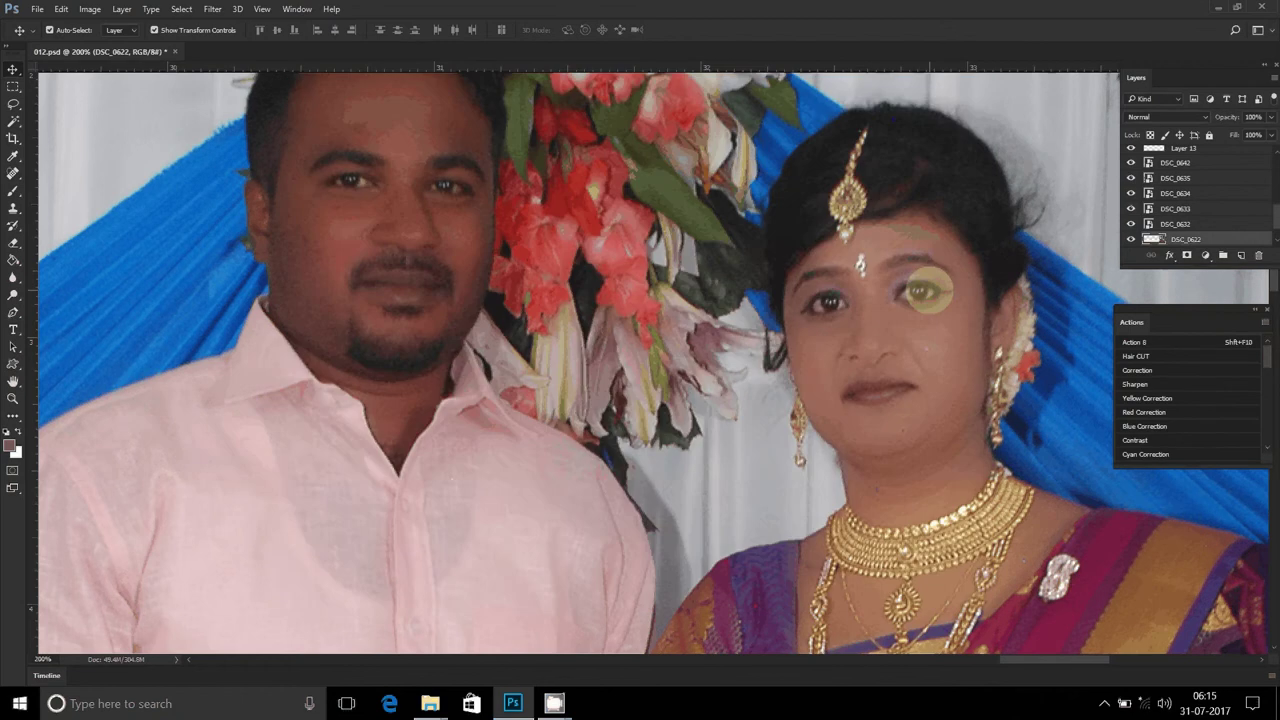
key("ctrl")
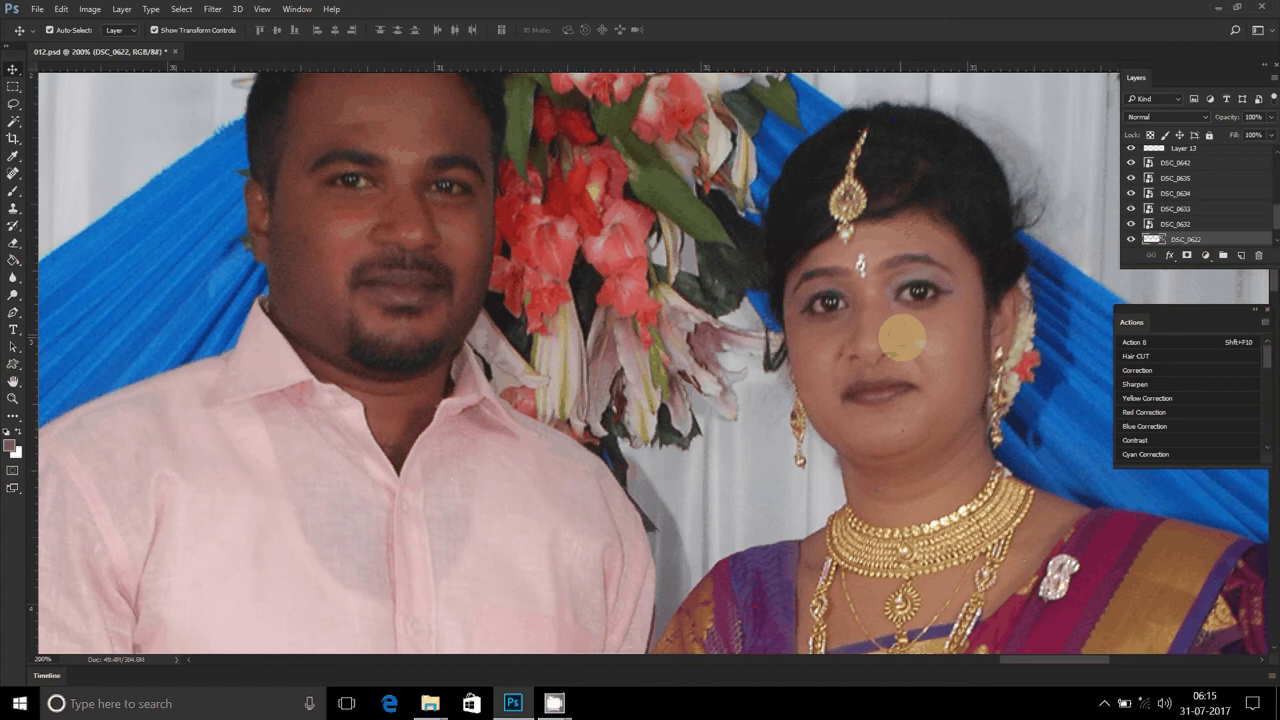
key("z")
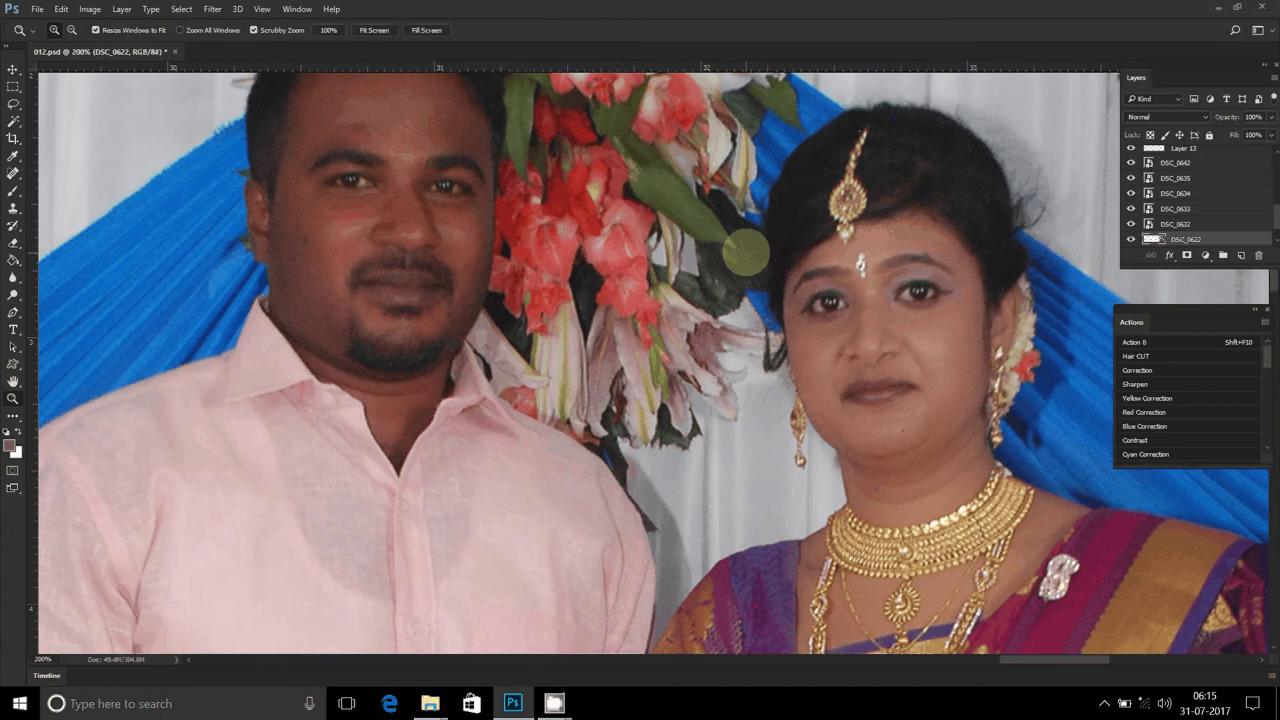
key("ctrl+0")
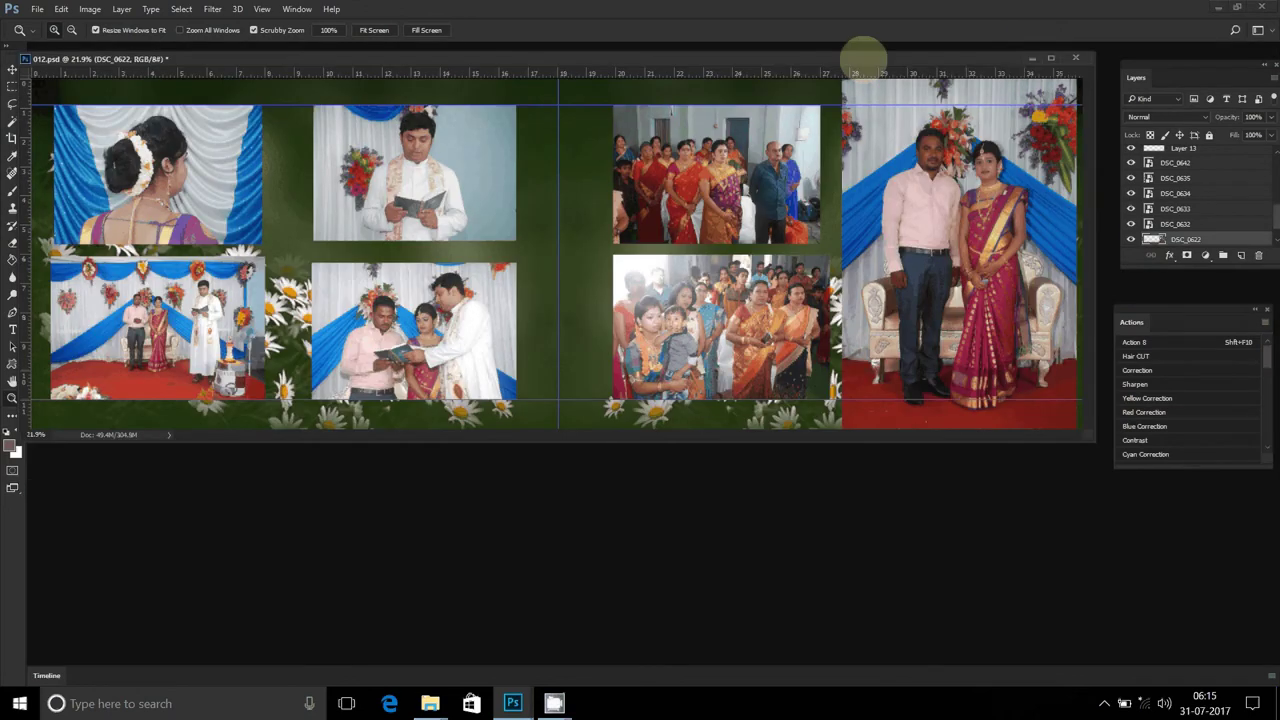
- Convert the DSC_0622 couple layer to a smart object
left_click_drag(862, 56, 545, 93)
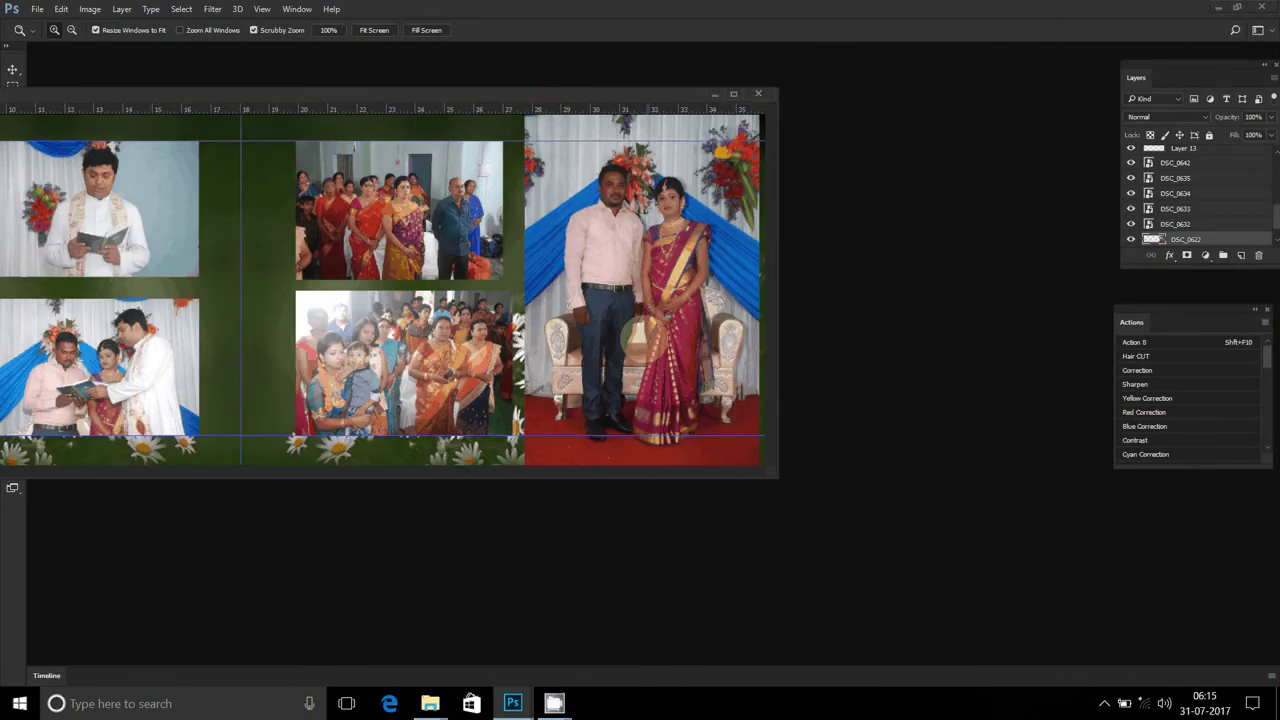
key("v")
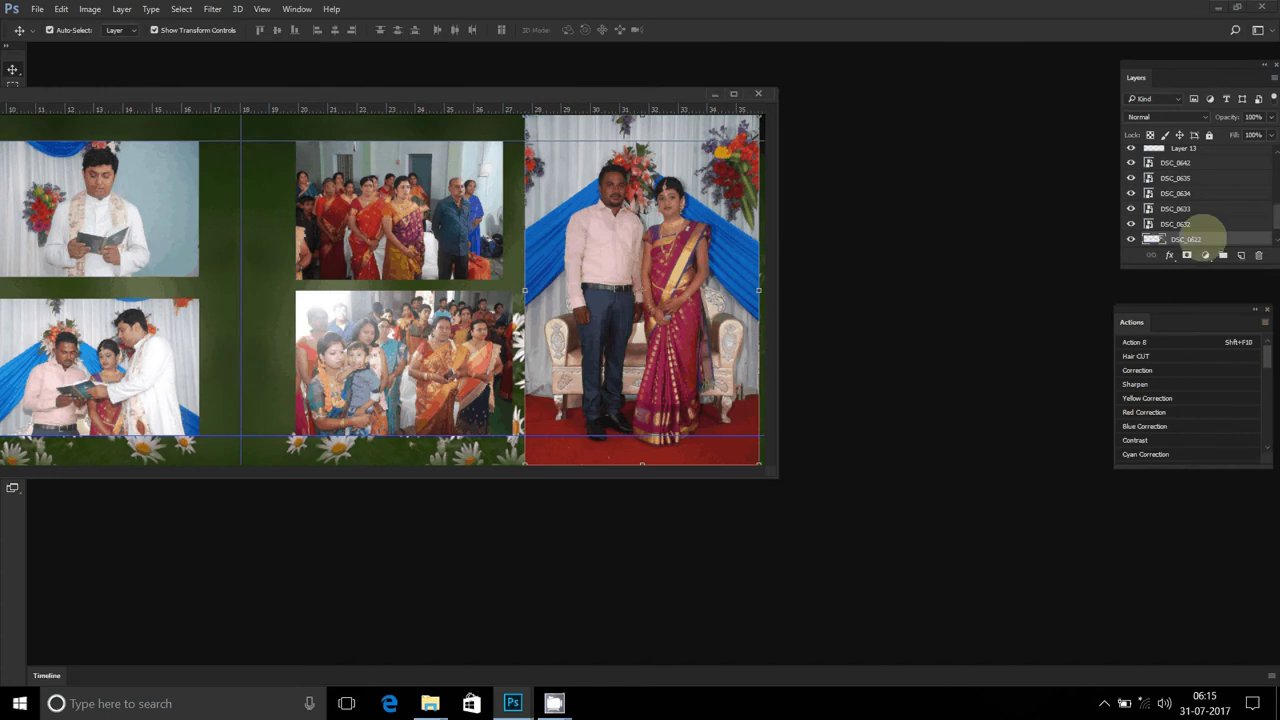
right_click(1200, 236)
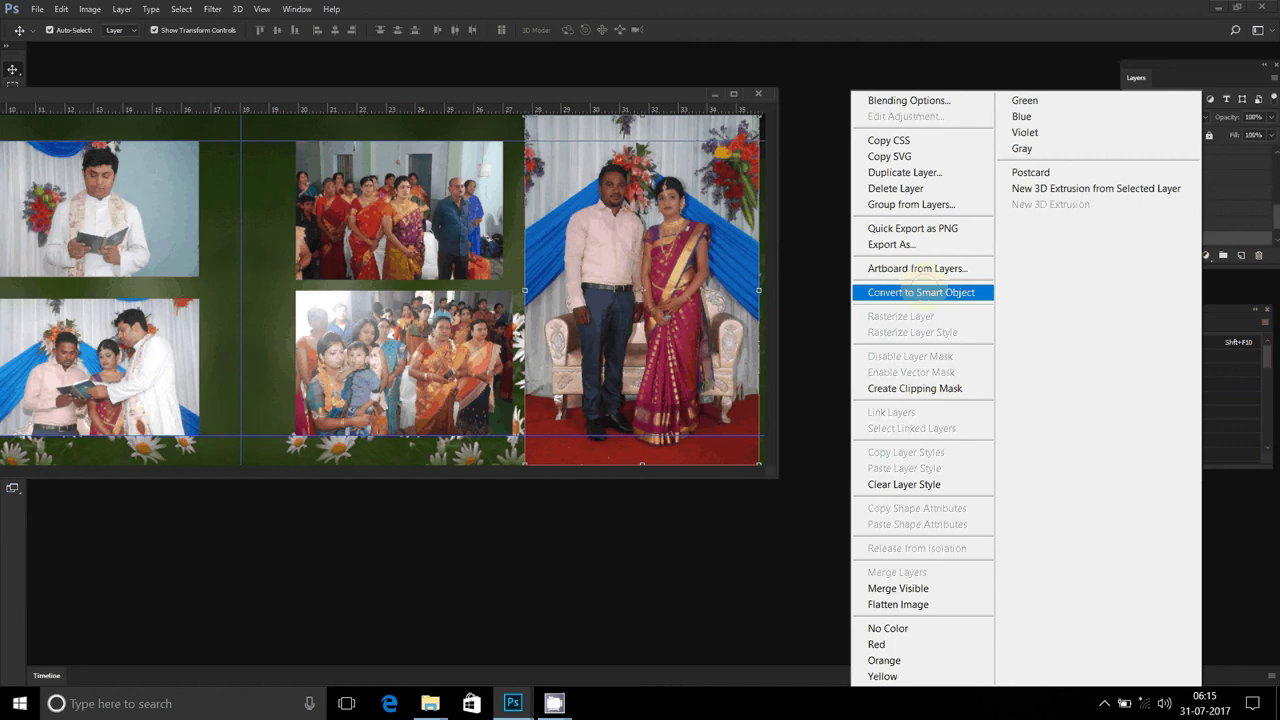
left_click(921, 292)
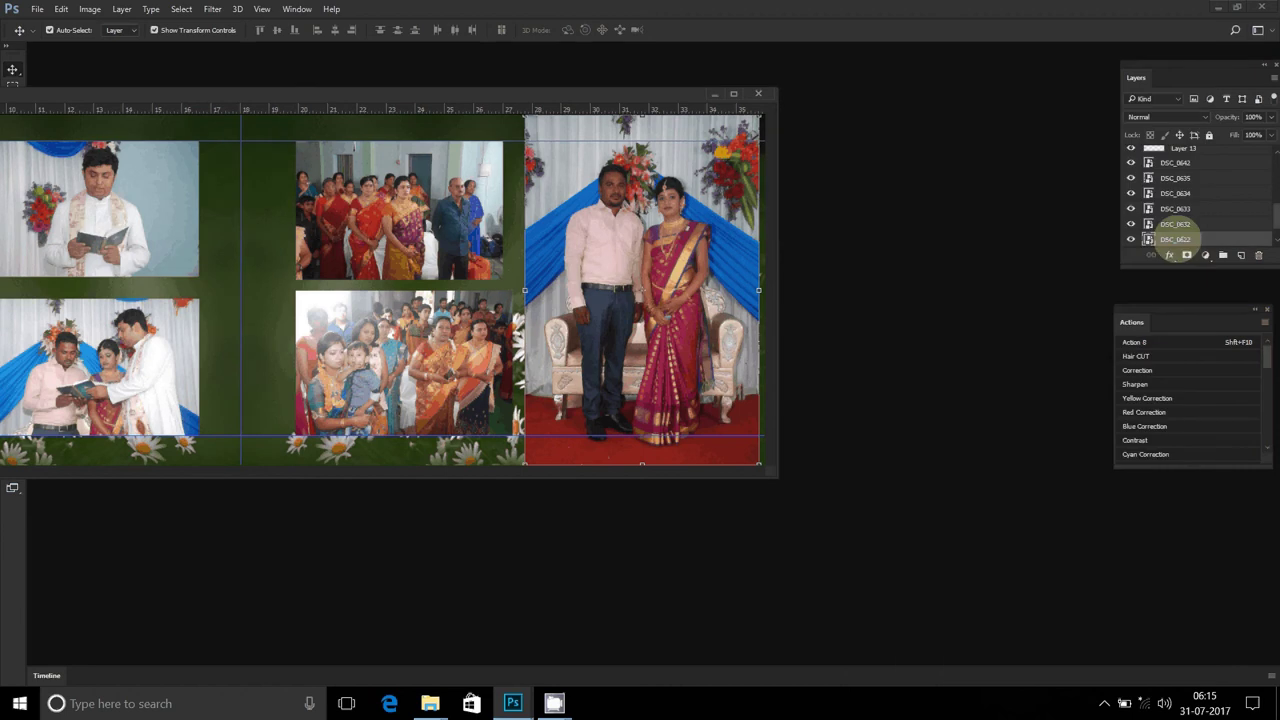
- Create DSC_0622 copy as a new smart object via copy, aligned over the original frame
right_click(1196, 232)
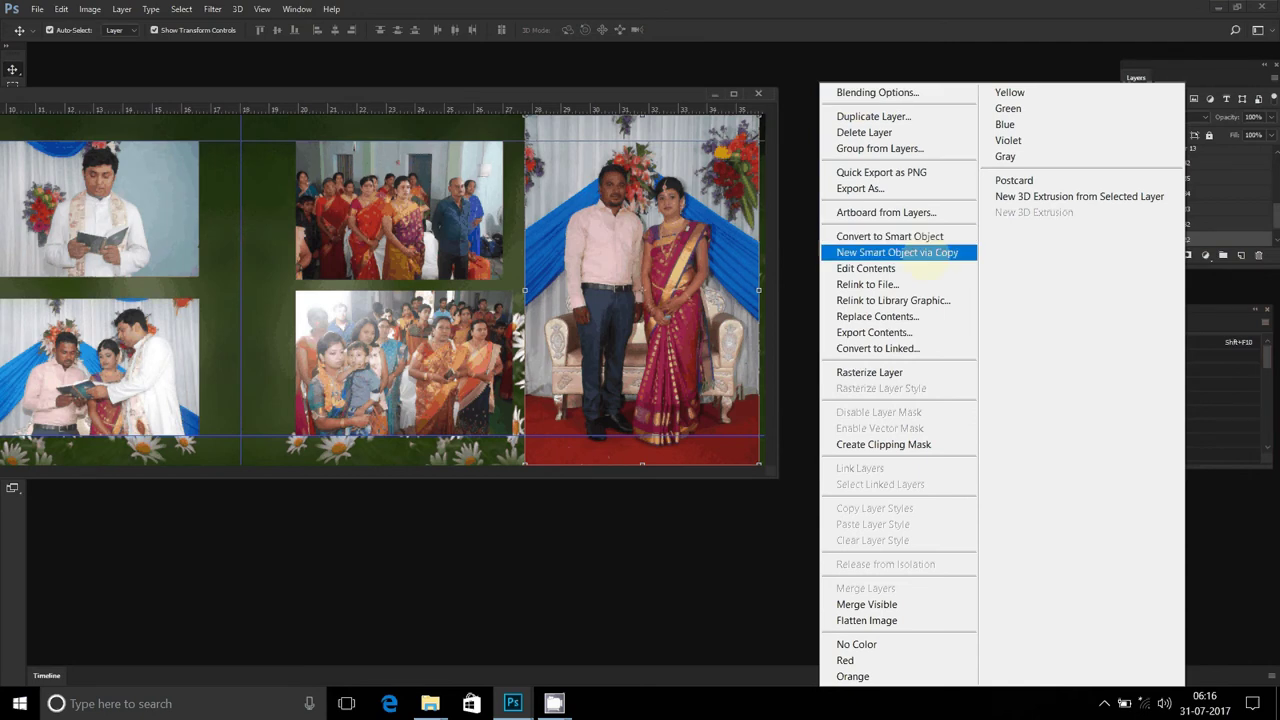
left_click(930, 253)
key("shift+Down")
key("shift+Right")
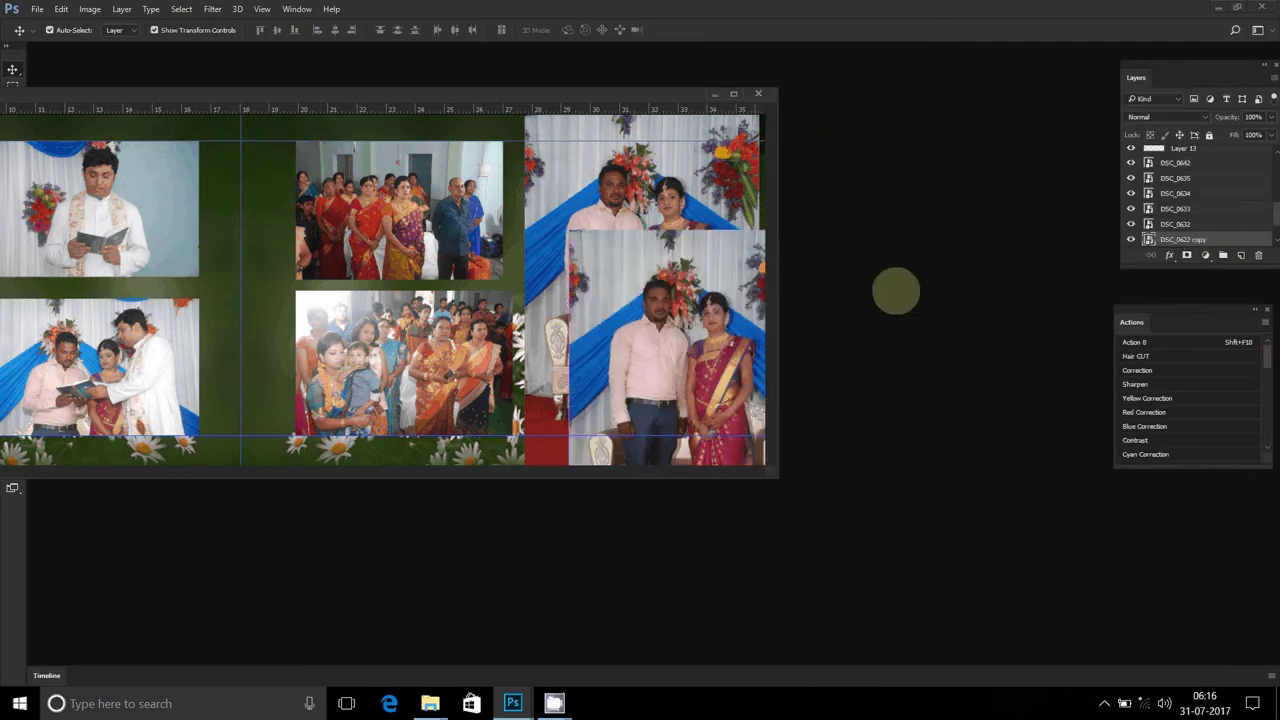
key("ctrl+t")
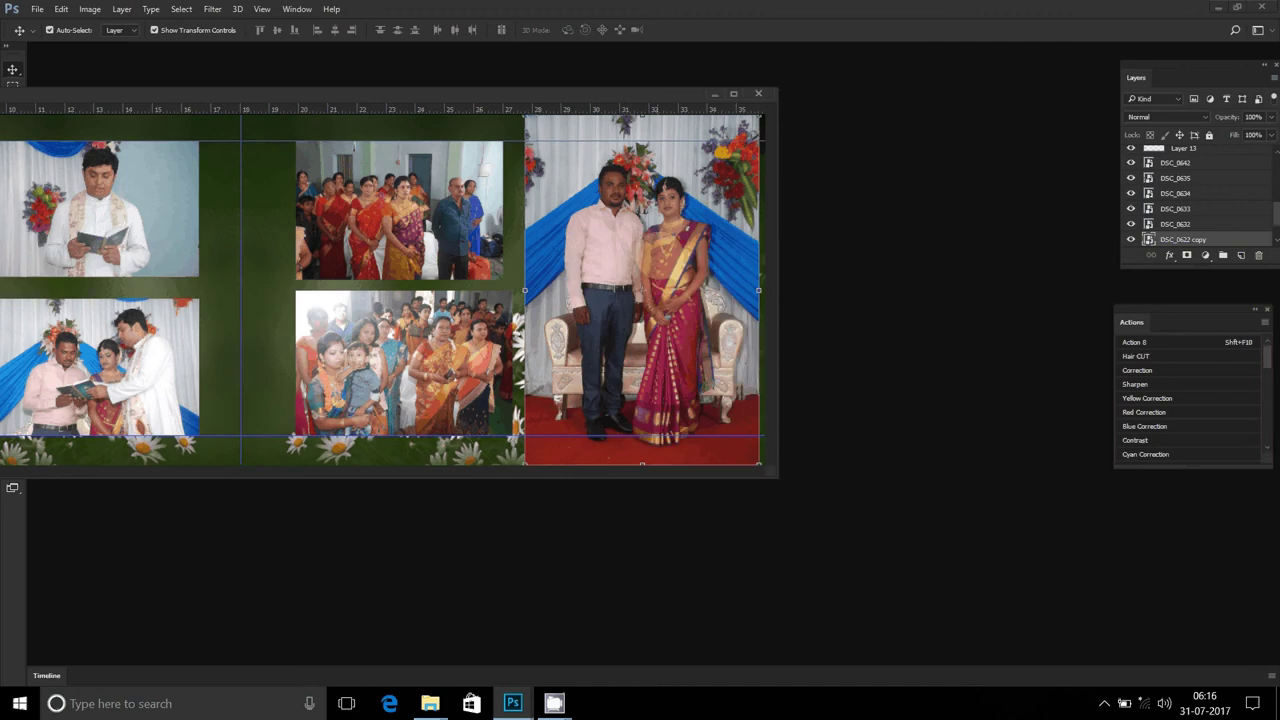
right_click(1213, 238)
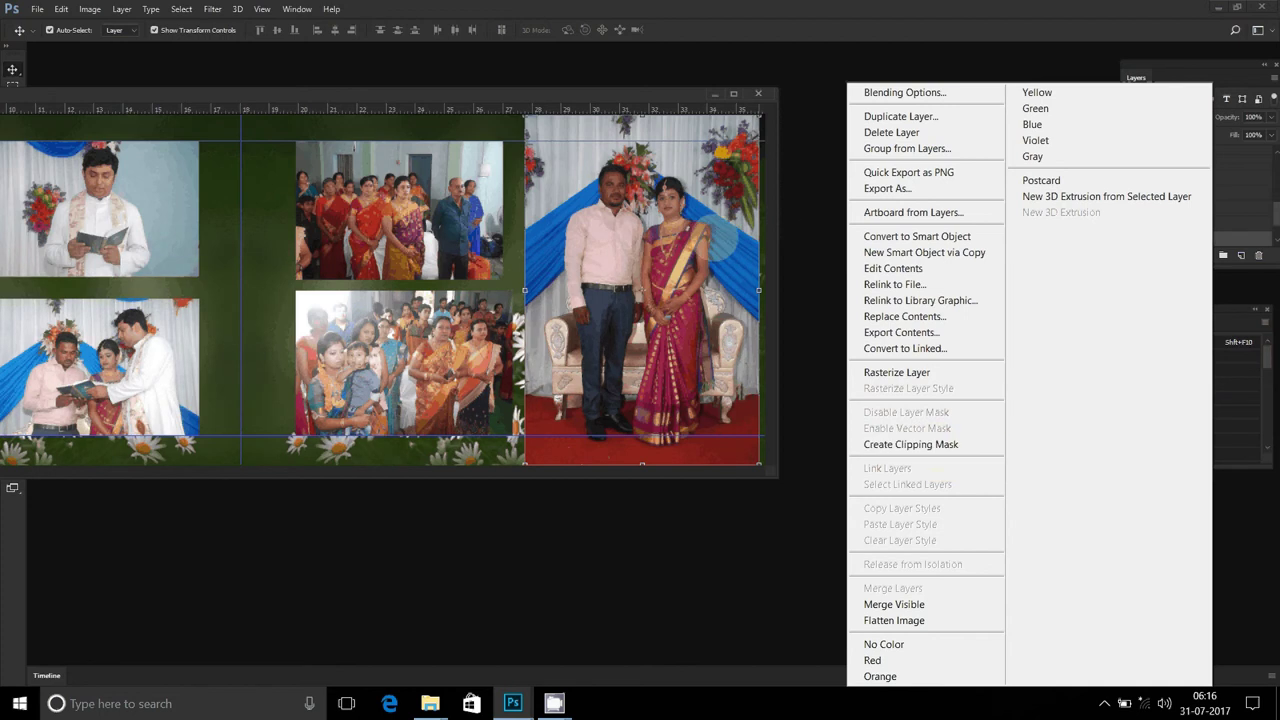
left_click(720, 238)
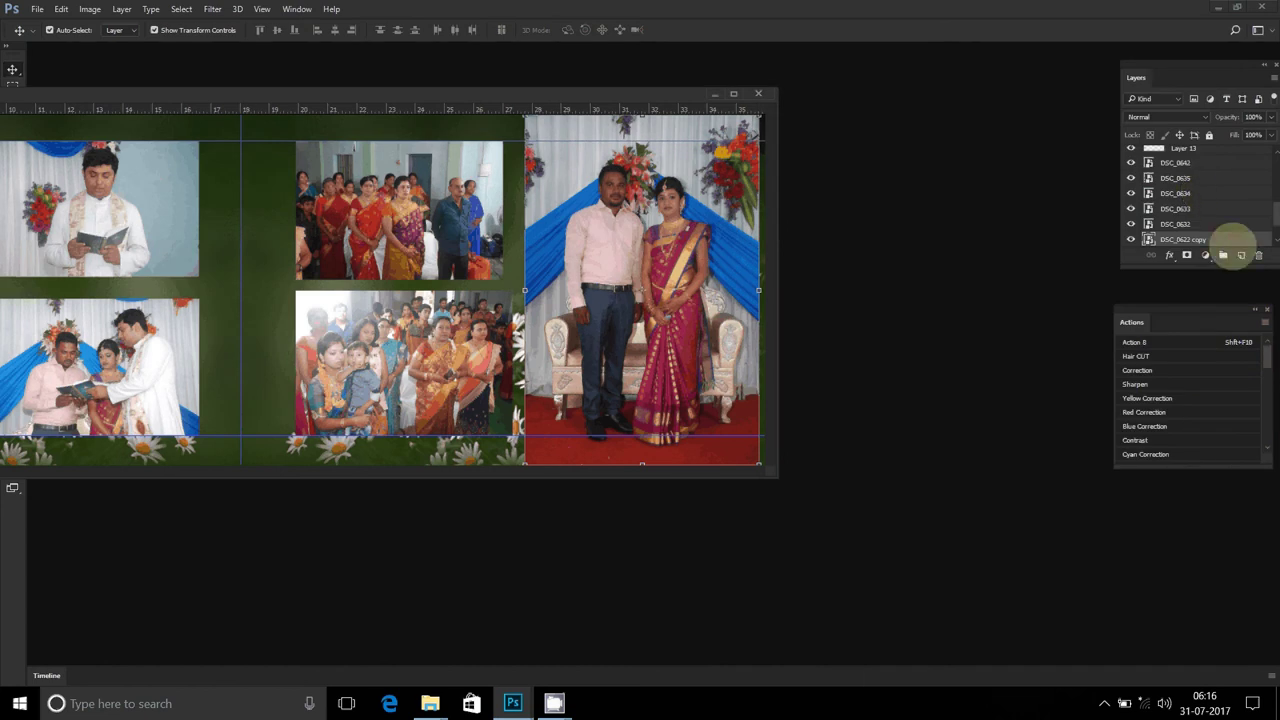
- Open the DSC_0622 copy's contents as DSC_0622.psb in a floating window
double_click(1232, 240)
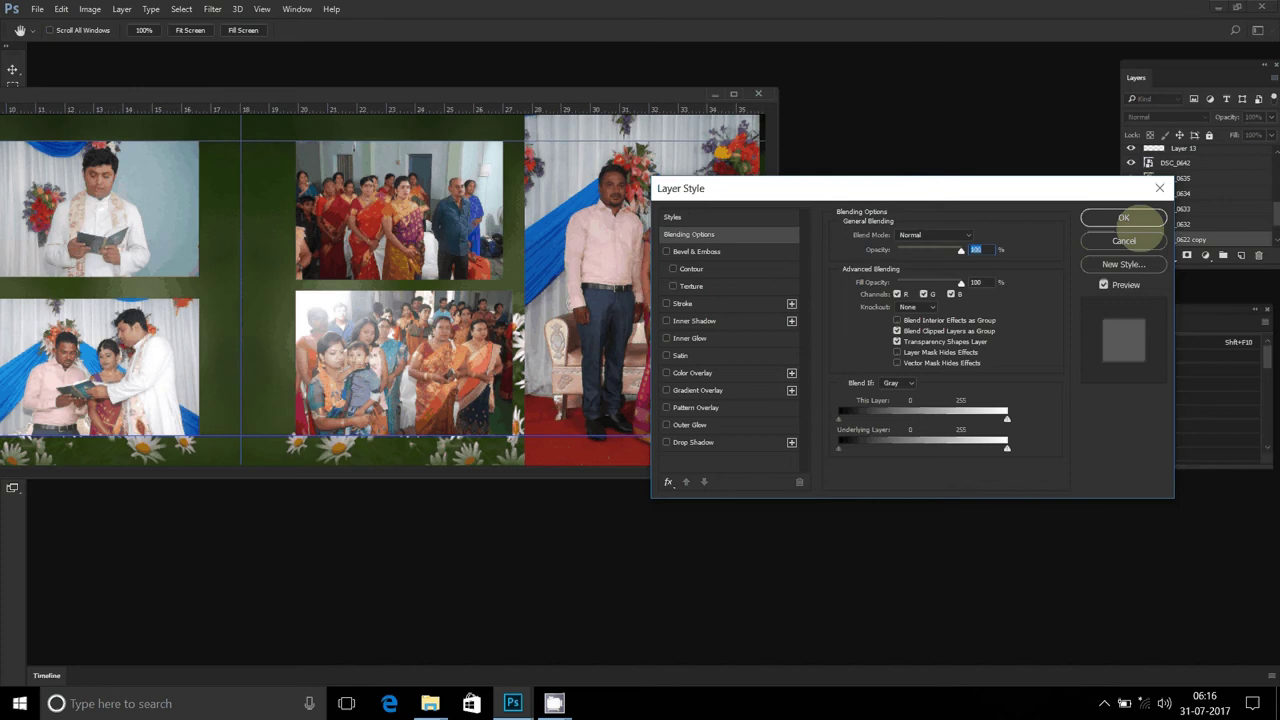
left_click(1124, 217)
double_click(1146, 240)
left_click(681, 268)
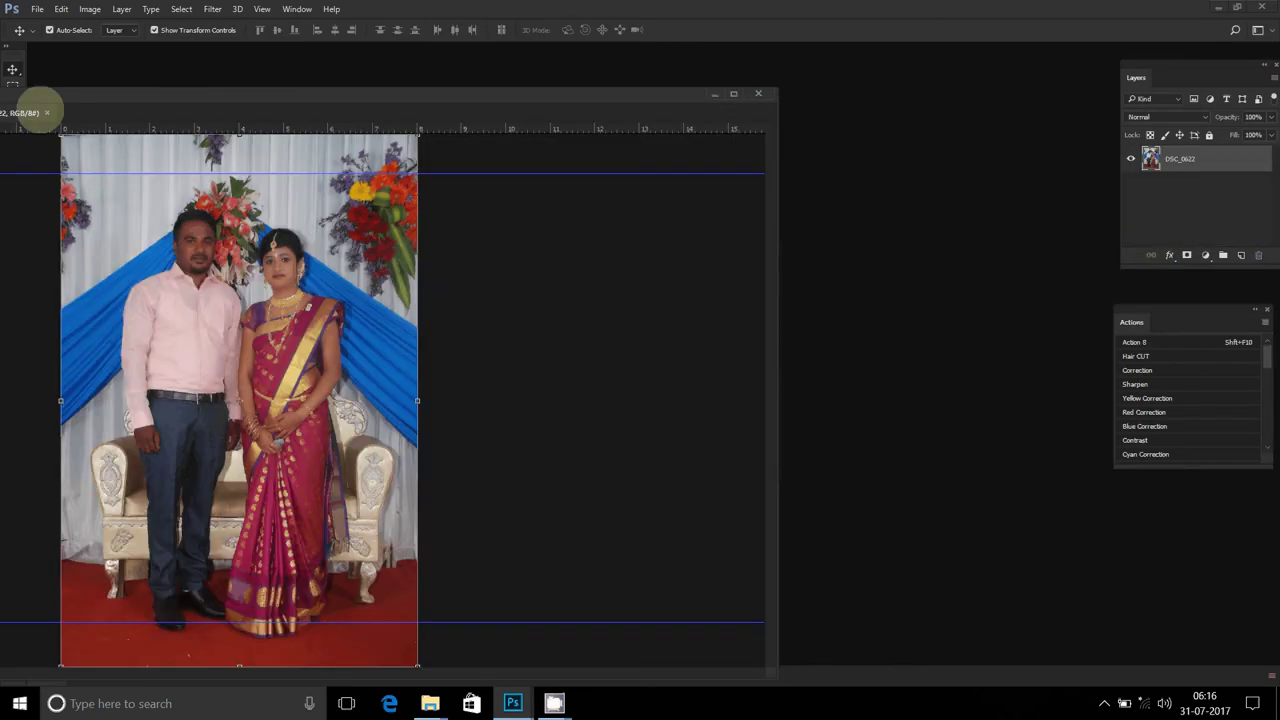
left_click_drag(22, 112, 607, 272)
- Apply Portraiture with the Auto skin tones mask to DSC_0622.psb and zoom in to inspect
left_click(210, 10)
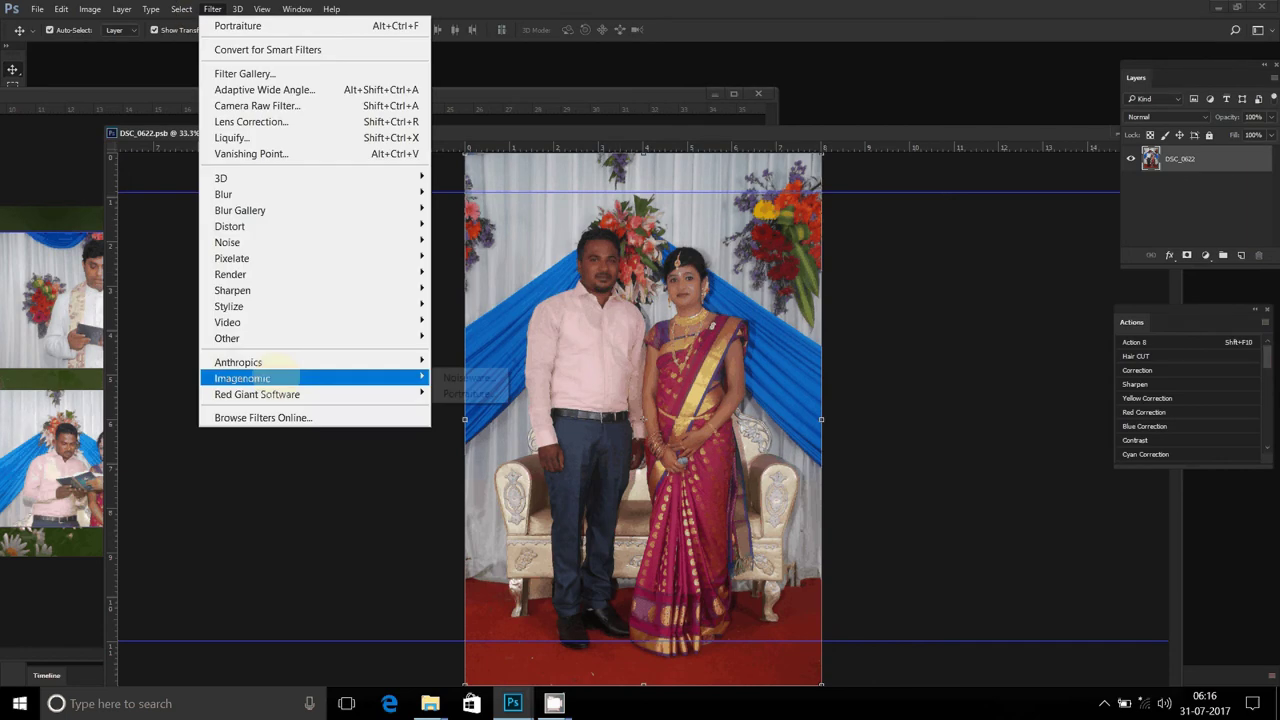
left_click(468, 394)
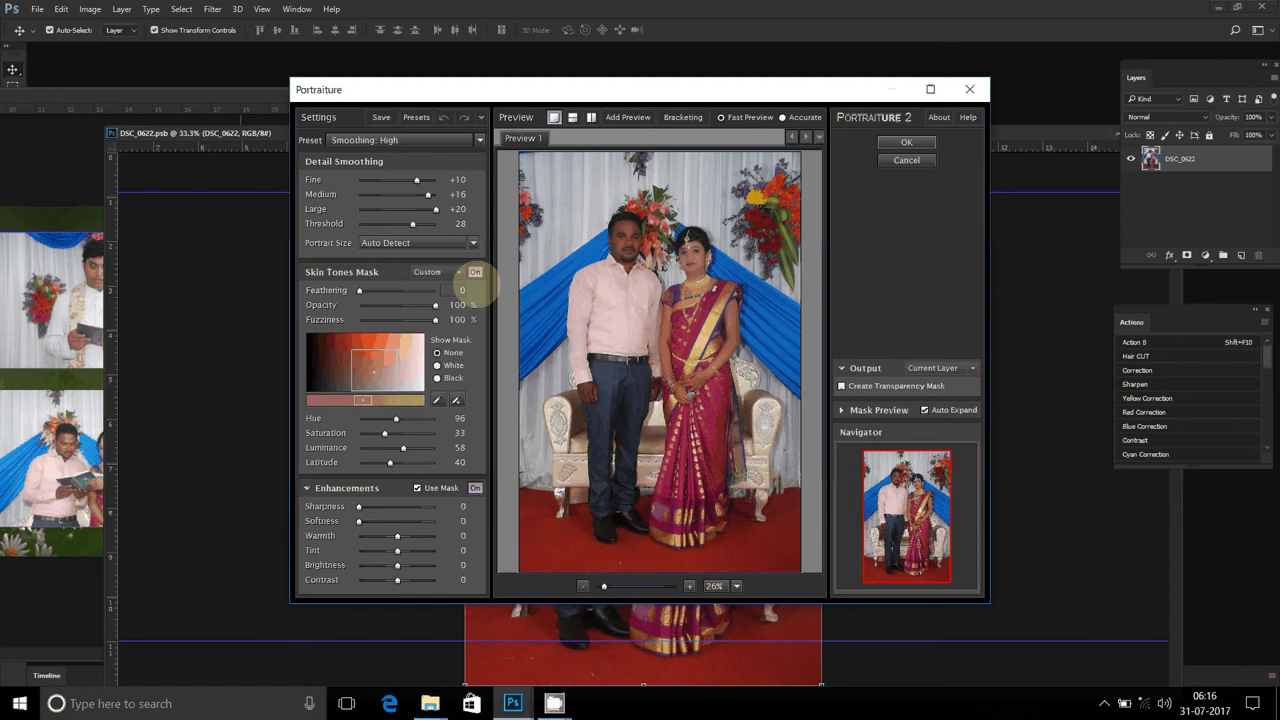
left_click(437, 272)
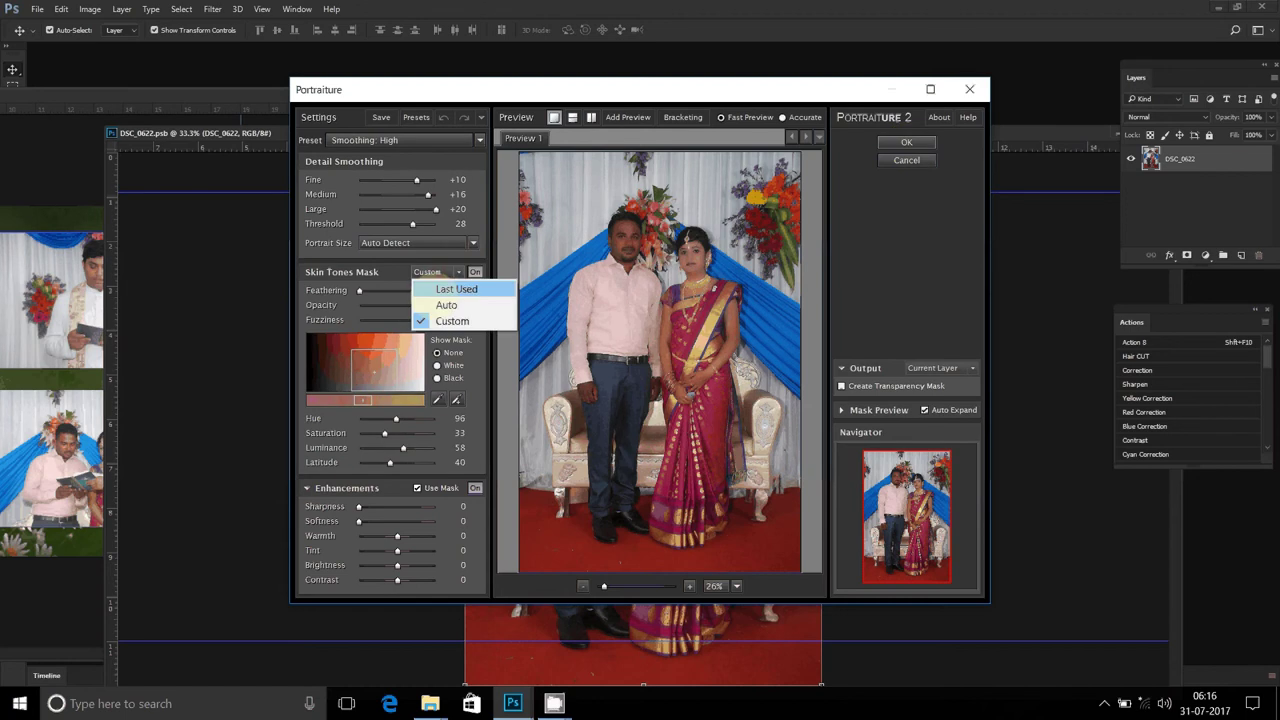
left_click(457, 289)
left_click(446, 305)
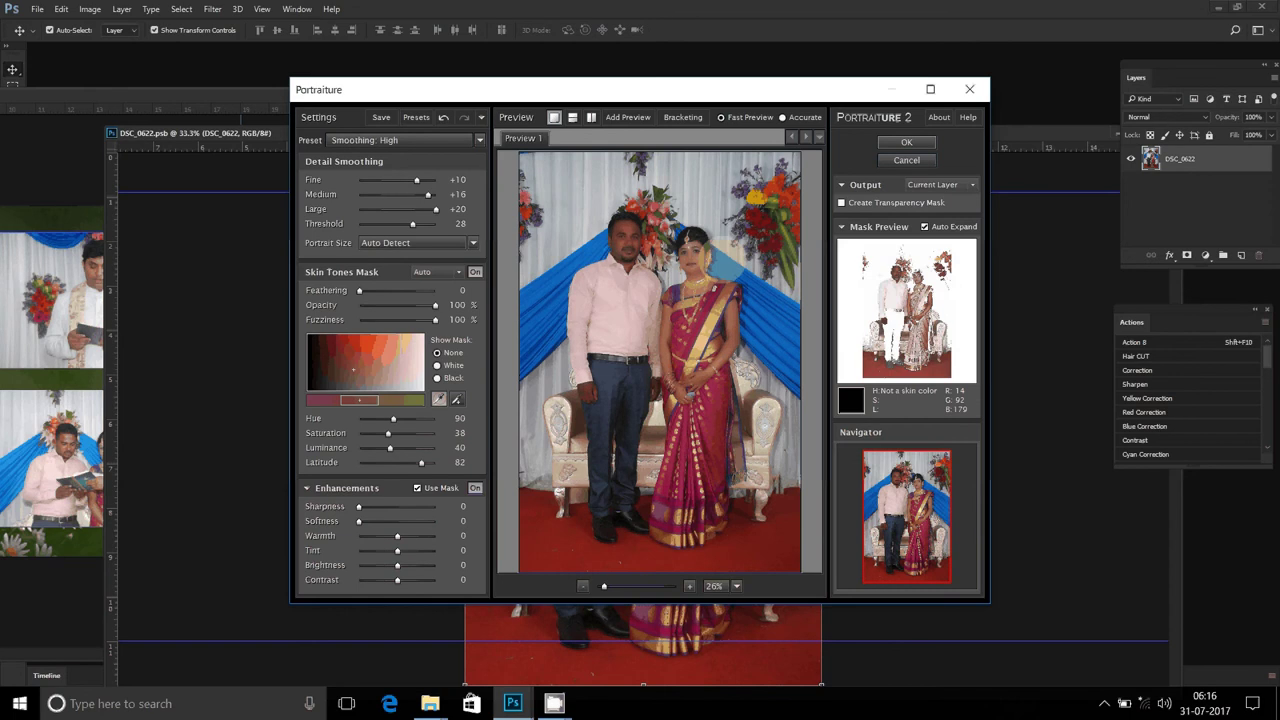
left_click(906, 142)
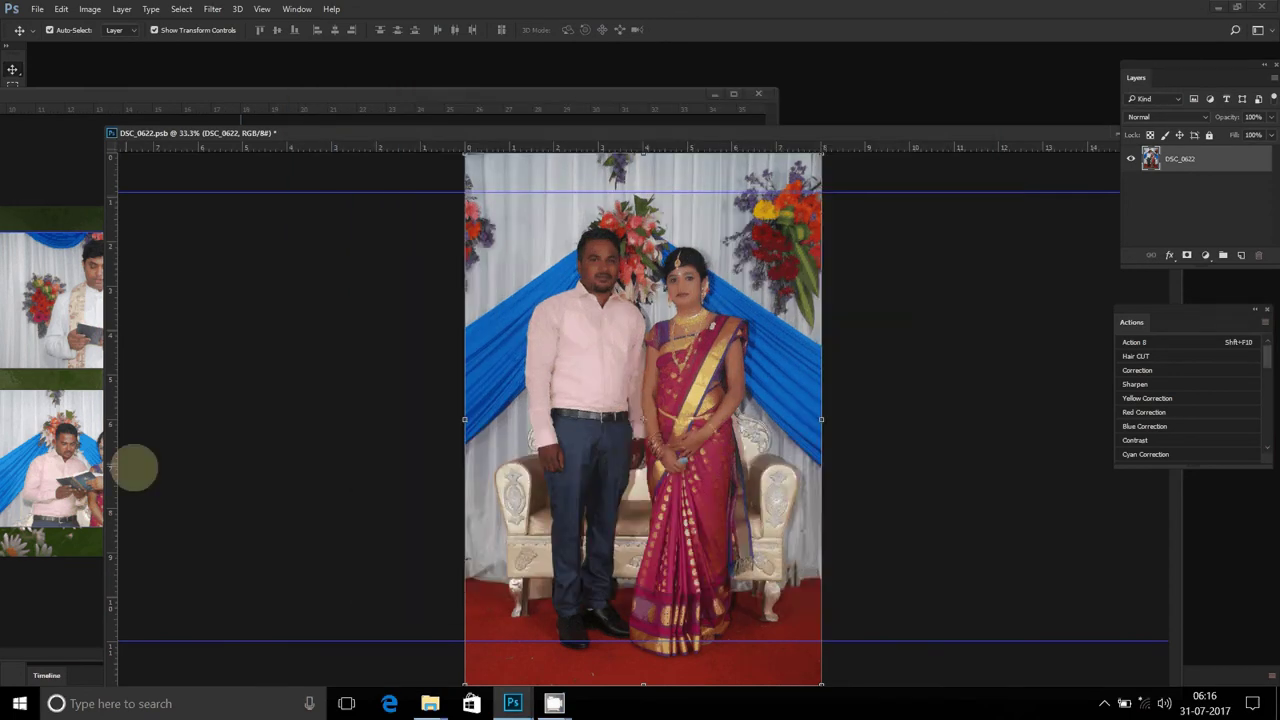
key("z")
mouse_move(553, 255)
left_mouse_down()
mouse_move(723, 310)
mouse_move(833, 457)
left_mouse_up()
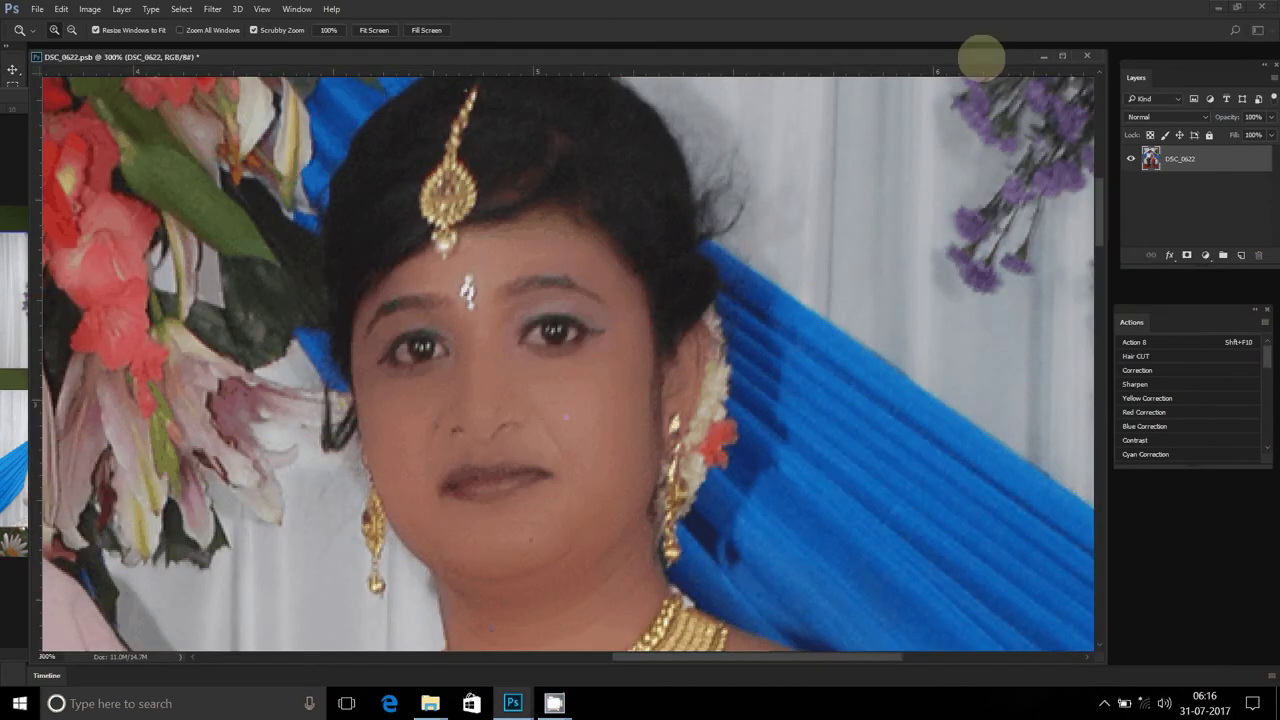
- Close DSC_0622.psb saving the changes, and reposition the 012.psd album window
left_click_drag(981, 57, 721, 154)
left_click(824, 154)
key("Return")
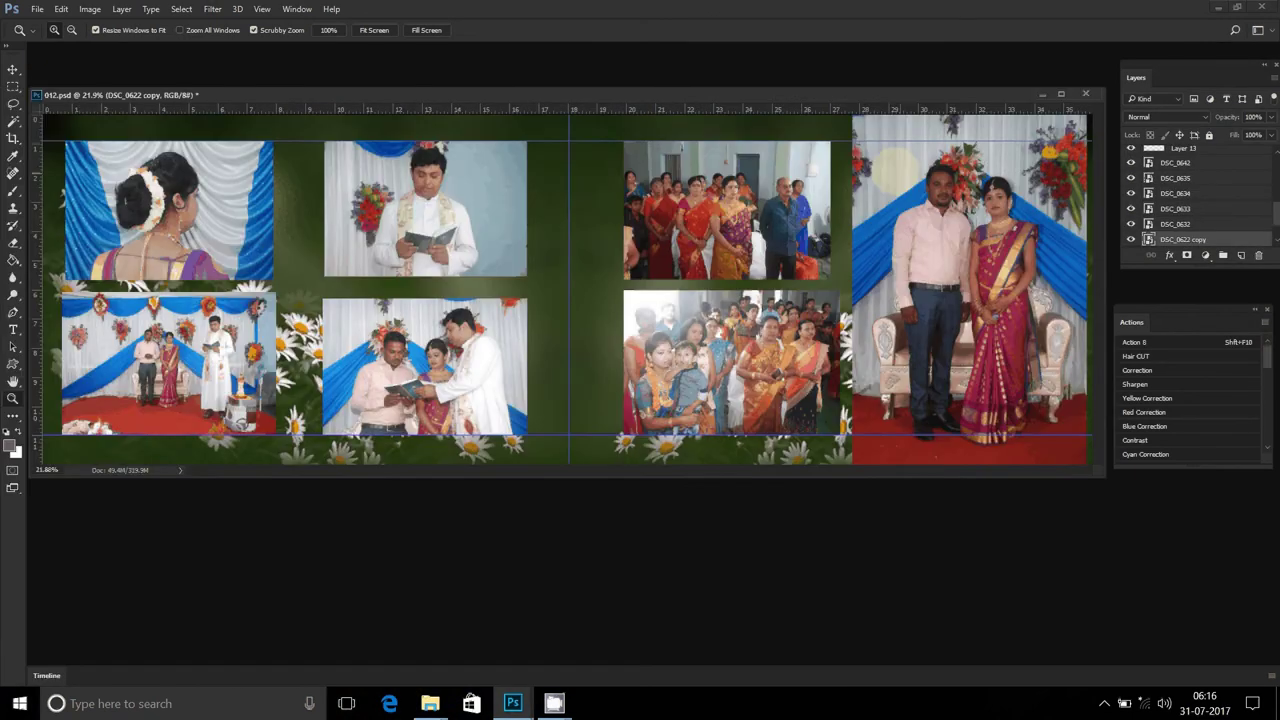
left_click_drag(909, 94, 739, 97)
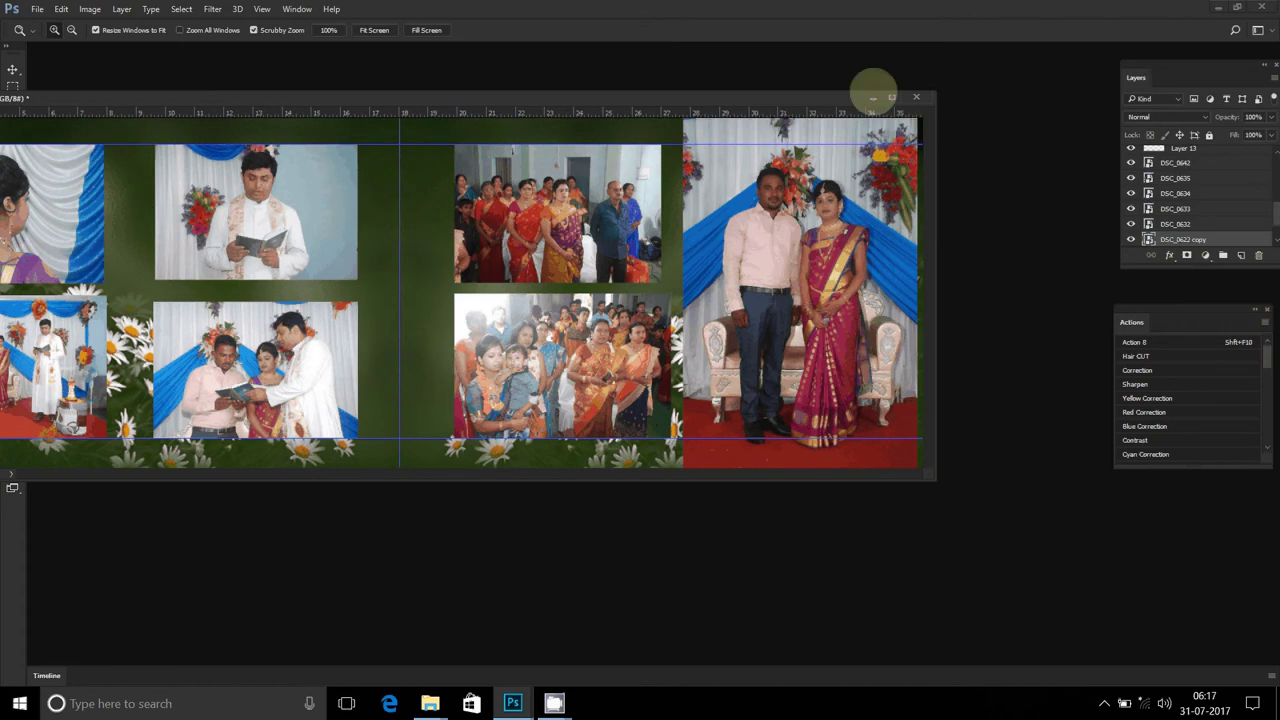
left_click_drag(64, 103, 110, 113)
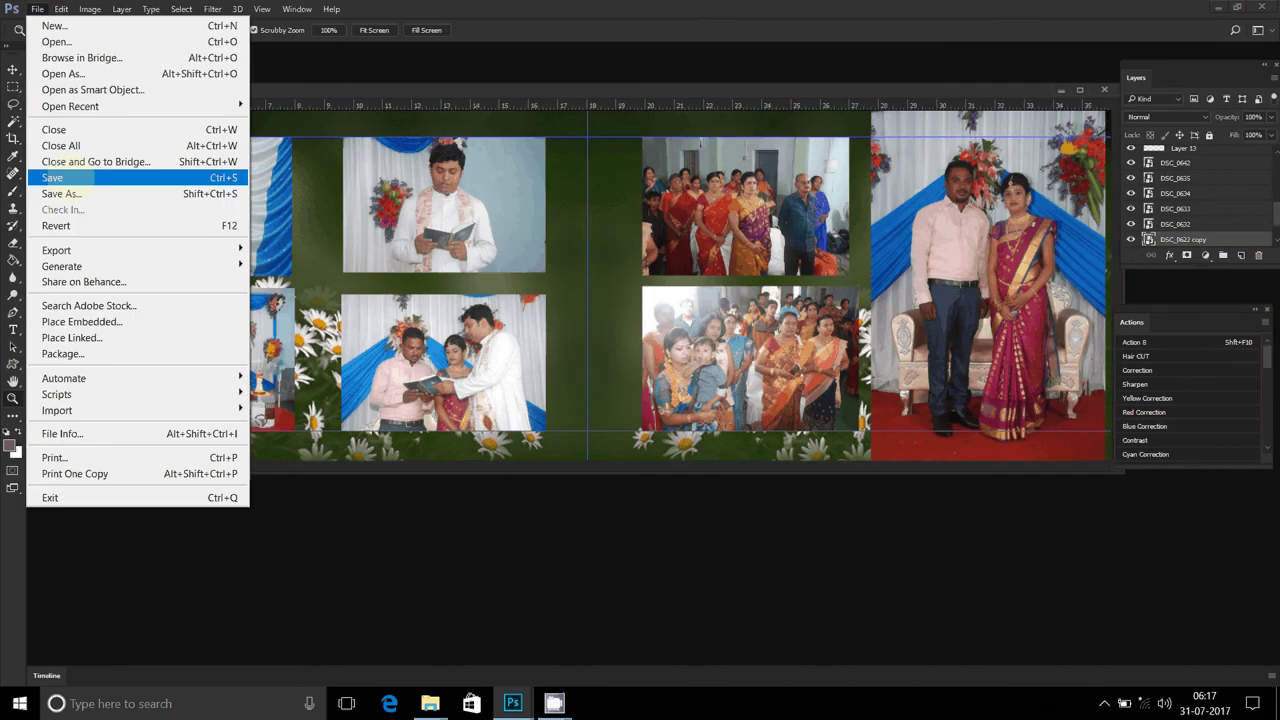
- Start Save As and dismiss the unavailable G:\downloads location error
left_click(75, 192)
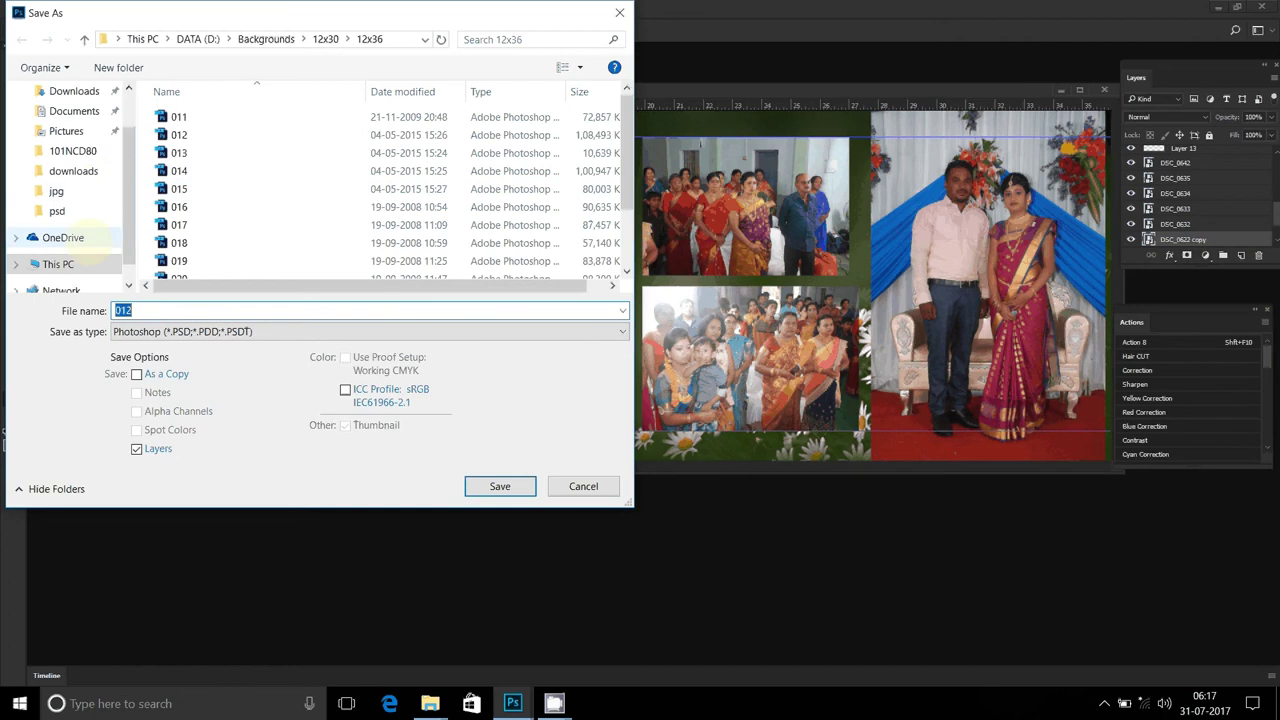
mouse_move(118, 195)
left_mouse_down()
mouse_move(132, 152)
mouse_move(130, 178)
mouse_move(100, 200)
left_mouse_up()
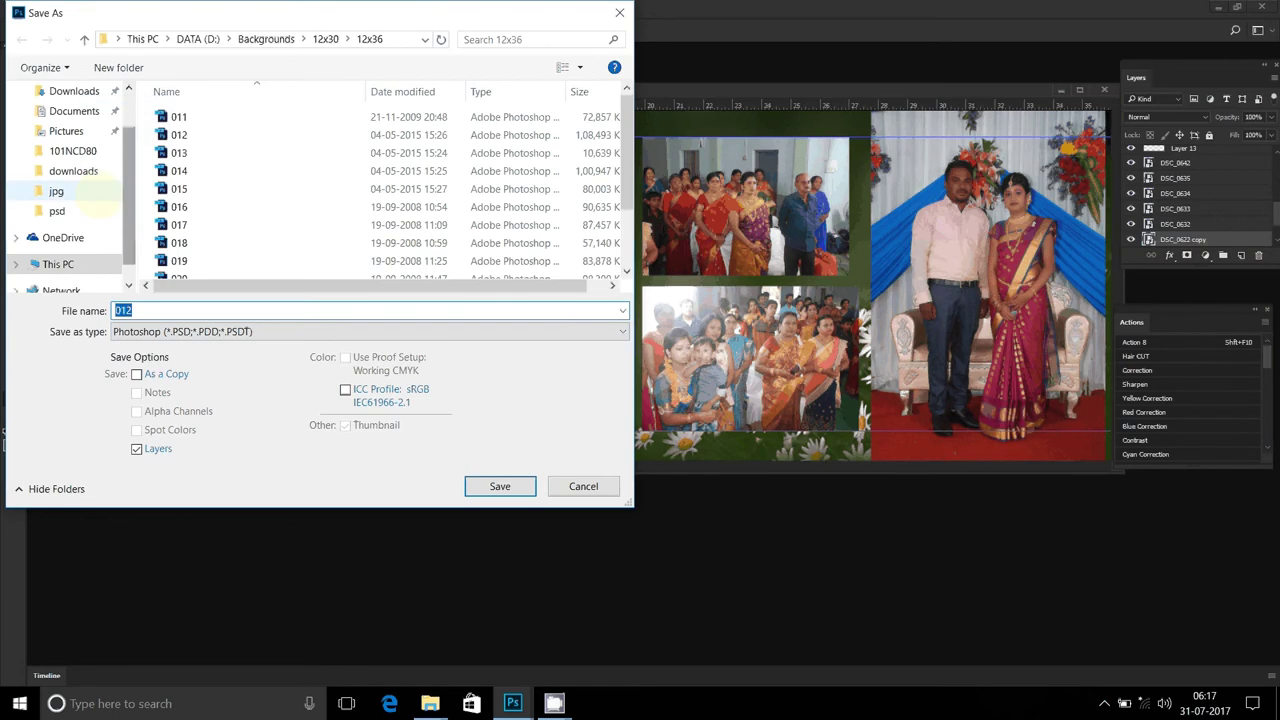
left_click(75, 171)
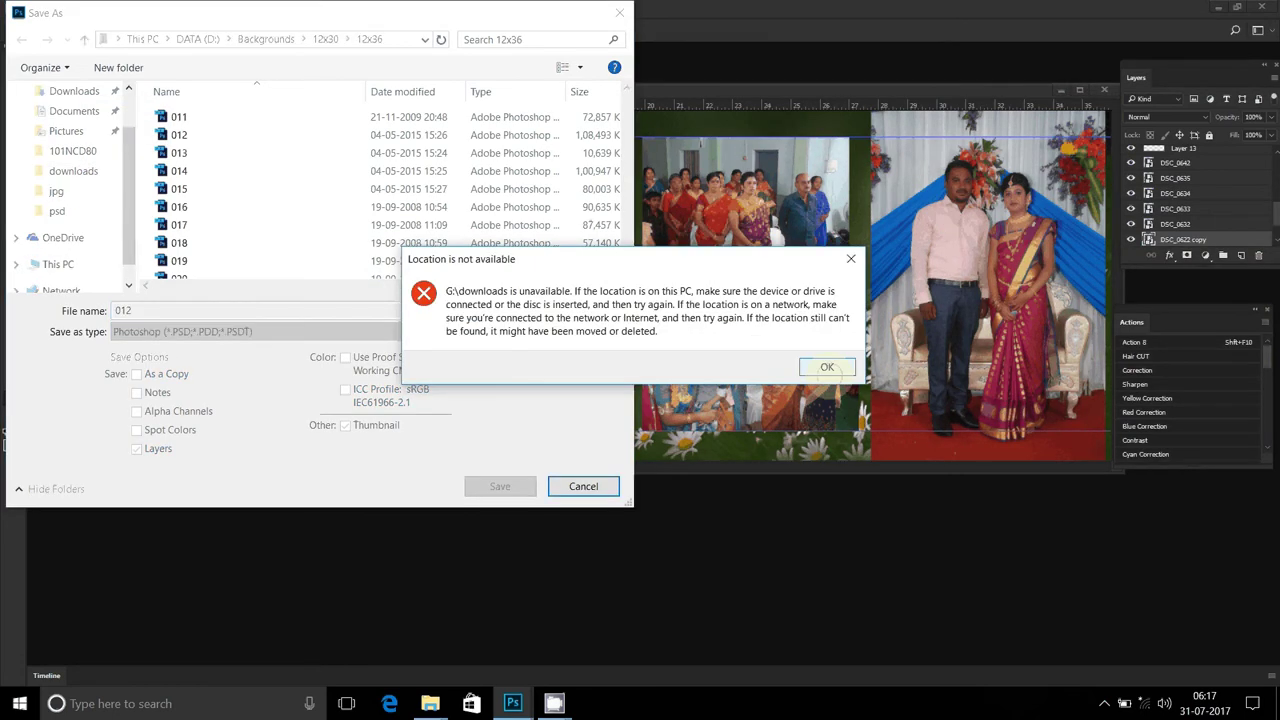
left_click(827, 367)
key("Return")
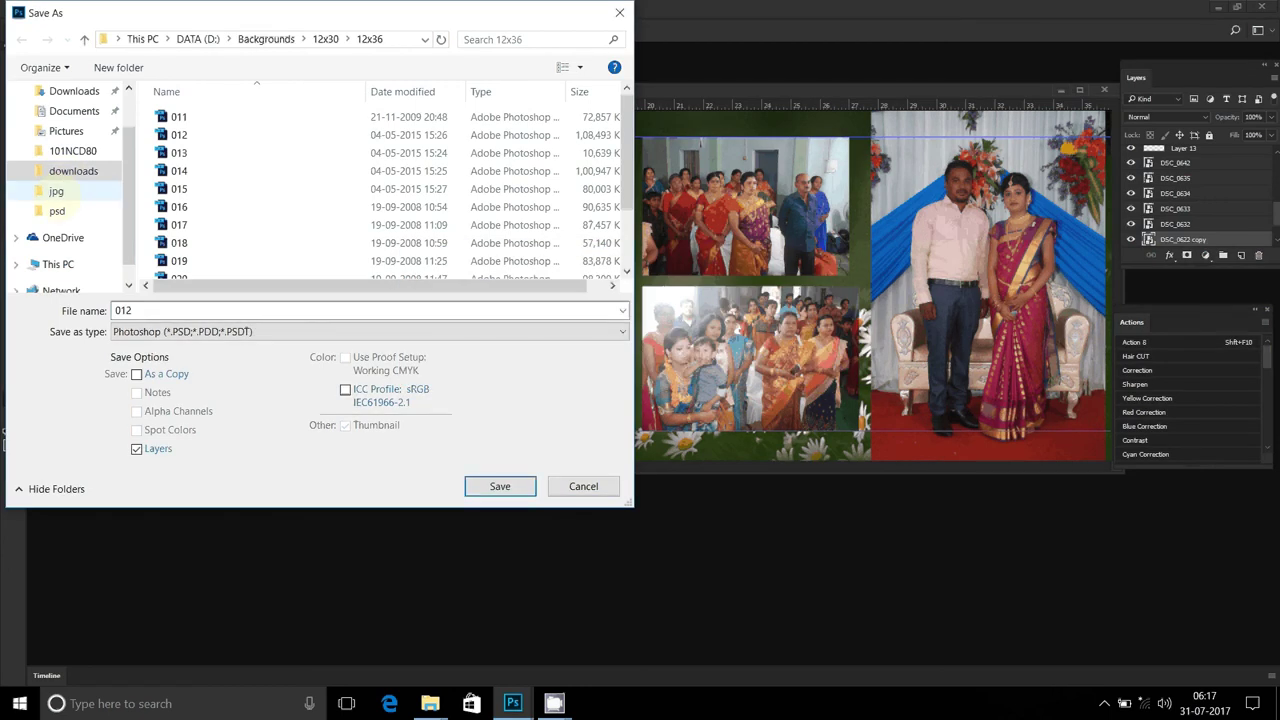
- Save the spread as 012 in Pictures with Maximize Compatibility, then close it
left_click(66, 131)
left_click(212, 311)
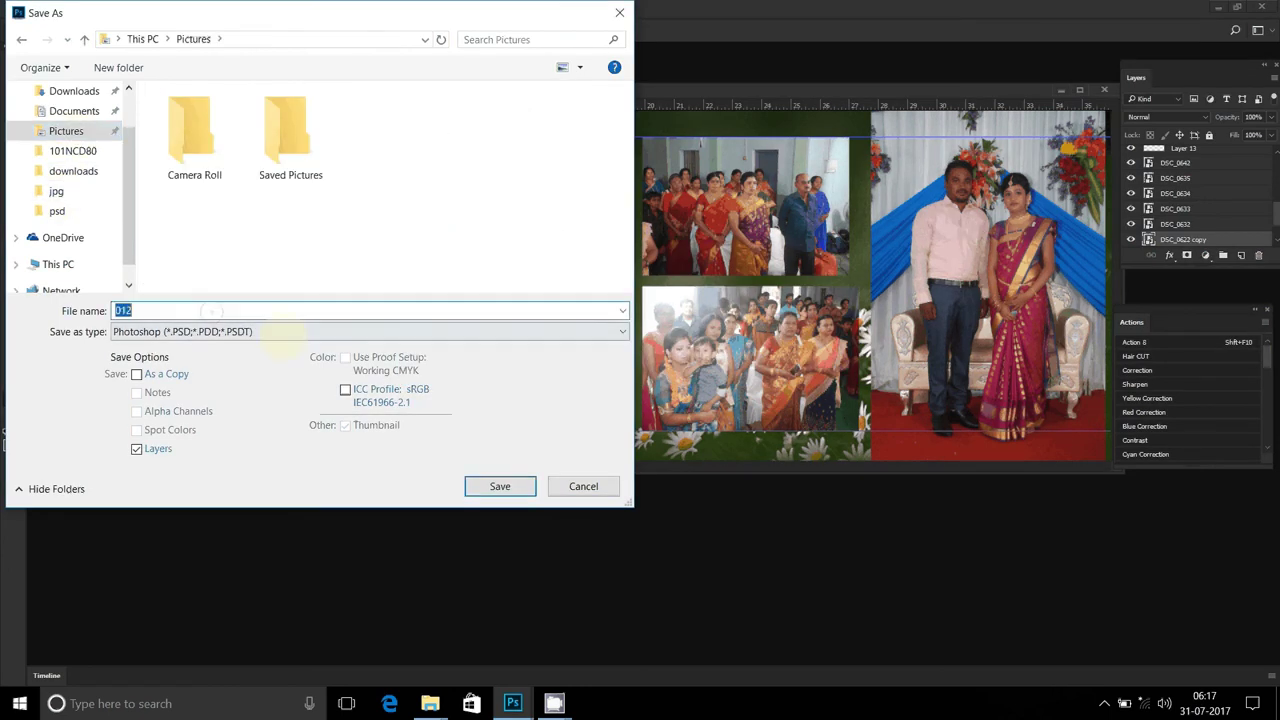
key("Return")
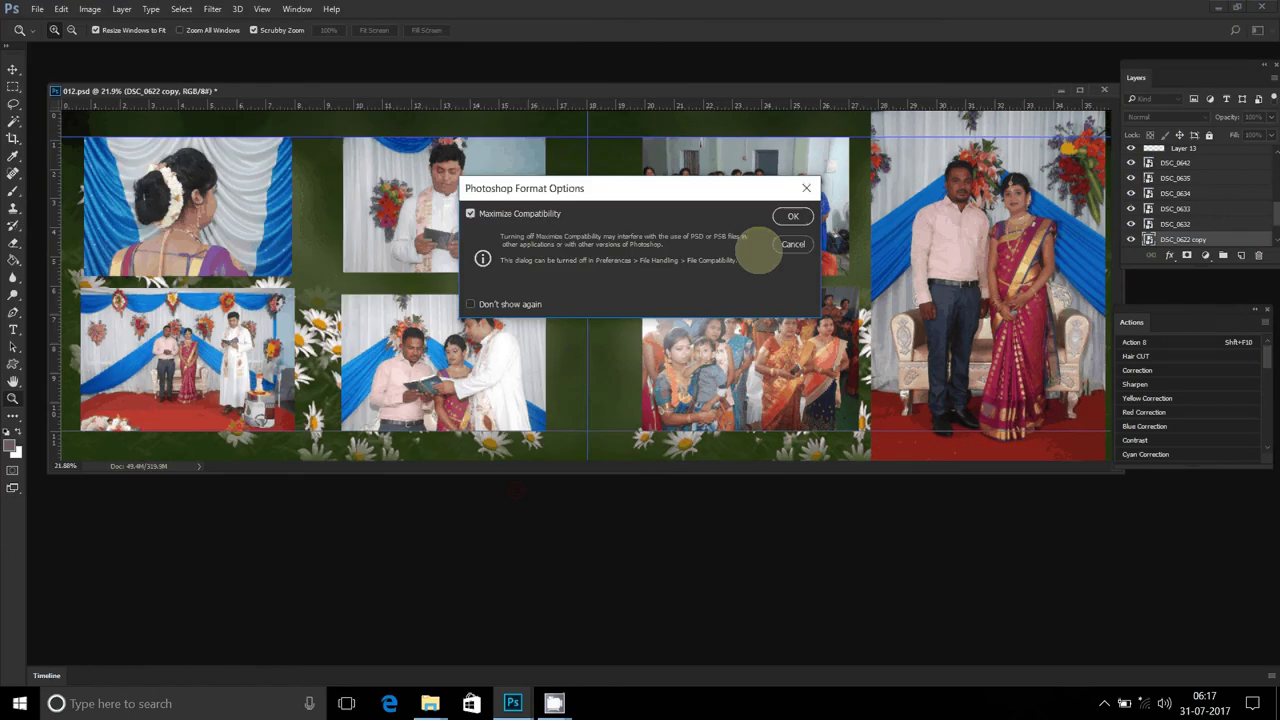
left_click(792, 216)
left_click_drag(1104, 93, 888, 170)
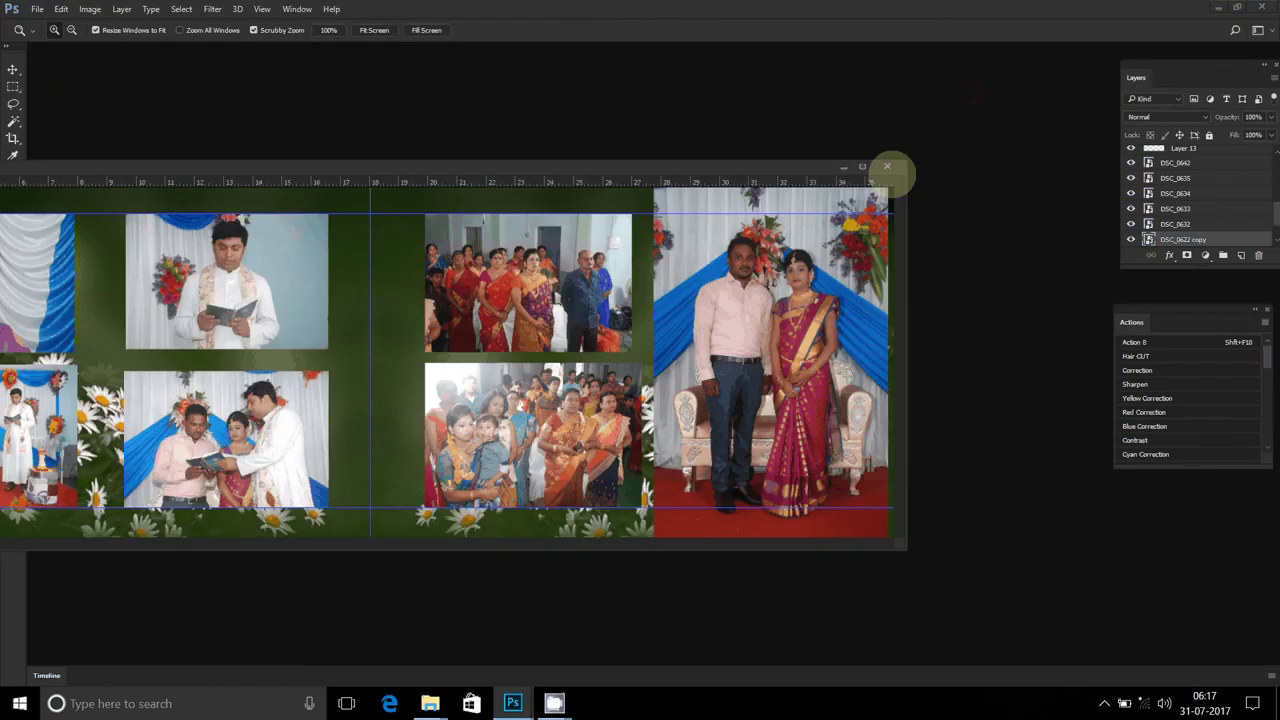
left_click(887, 167)
- Quit Photoshop and relaunch Adobe Photoshop 7.0 from the Start menu
key("ctrl+q")
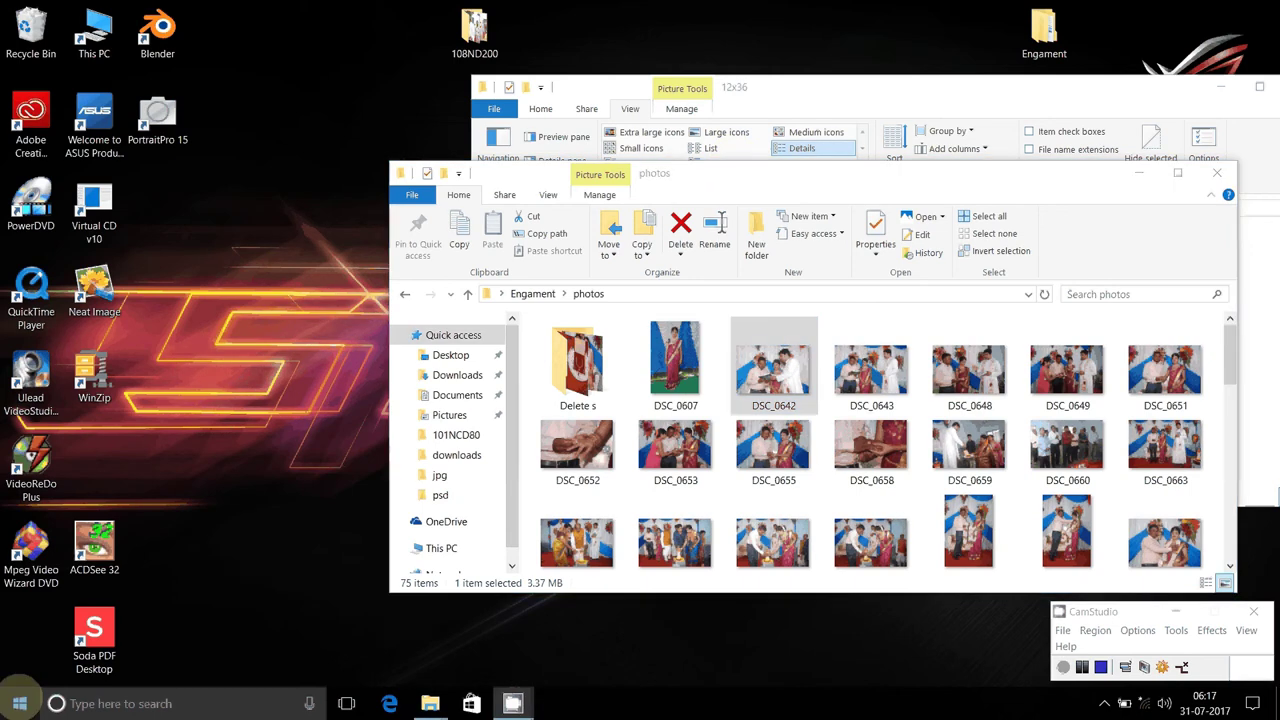
left_click(20, 703)
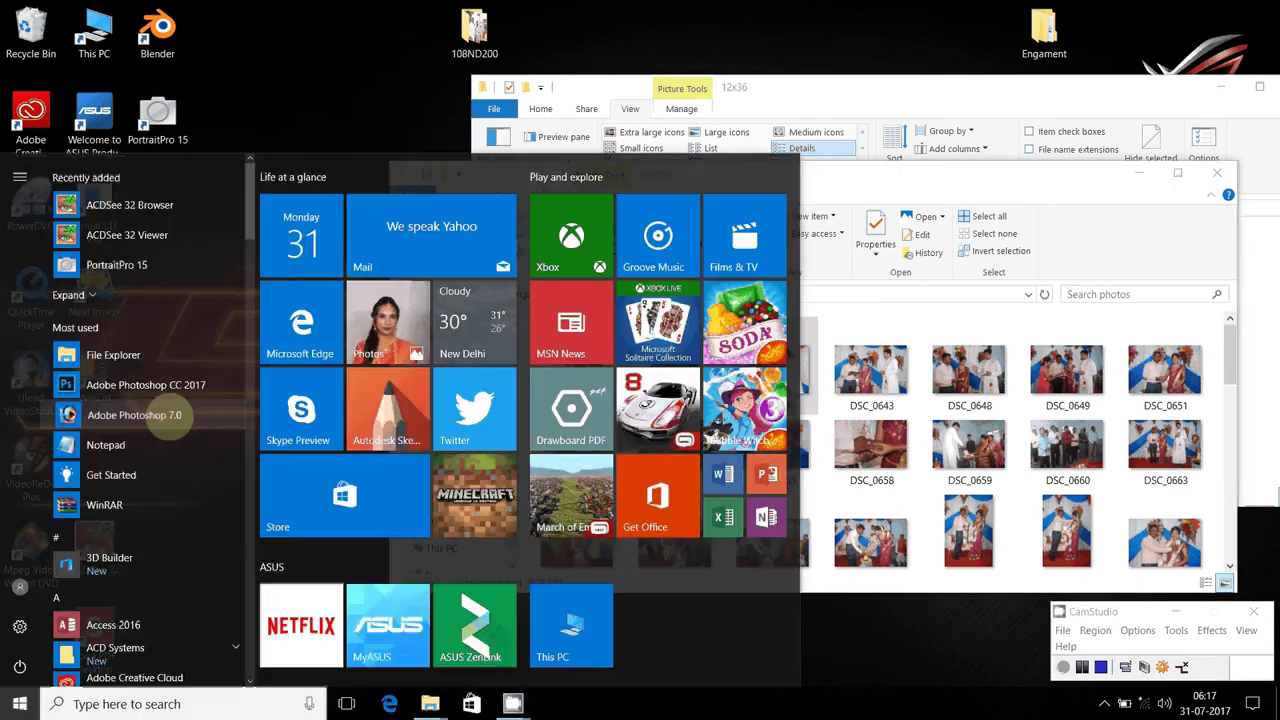
left_click(166, 417)
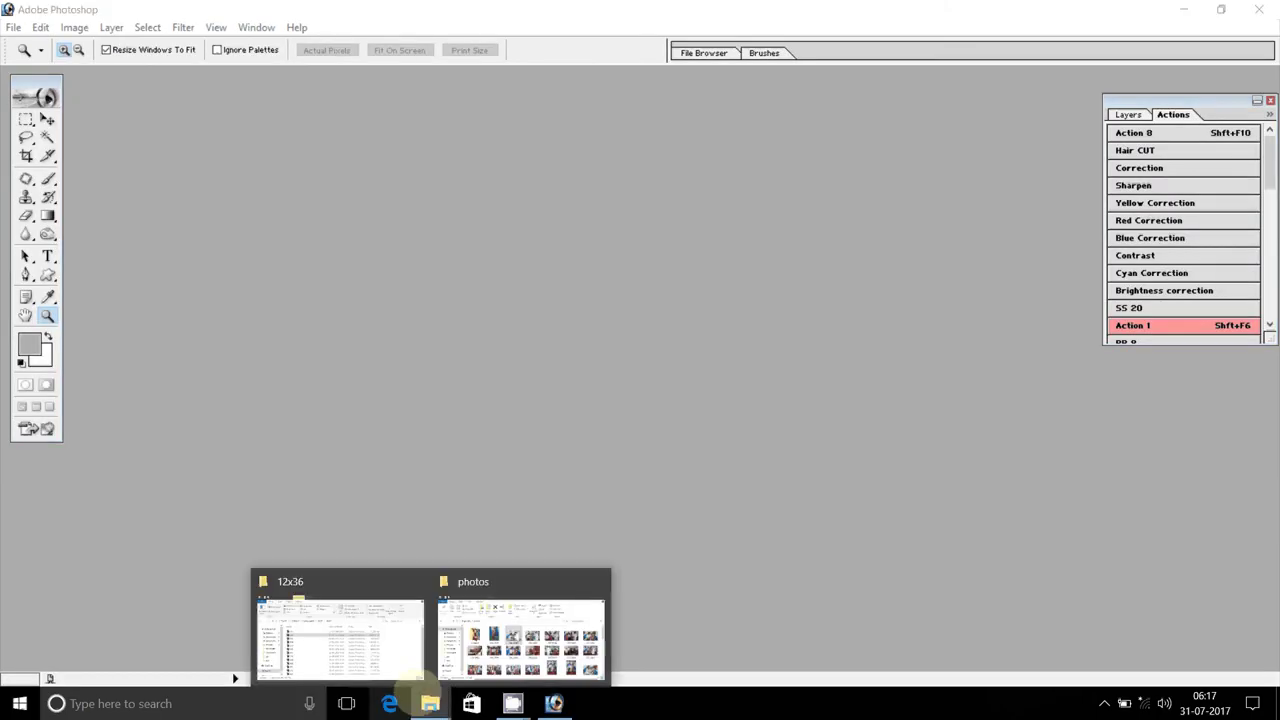
- Open DSC_0622 from the photos > Delete s folder in Photoshop 7.0
left_click(490, 642)
double_click(578, 365)
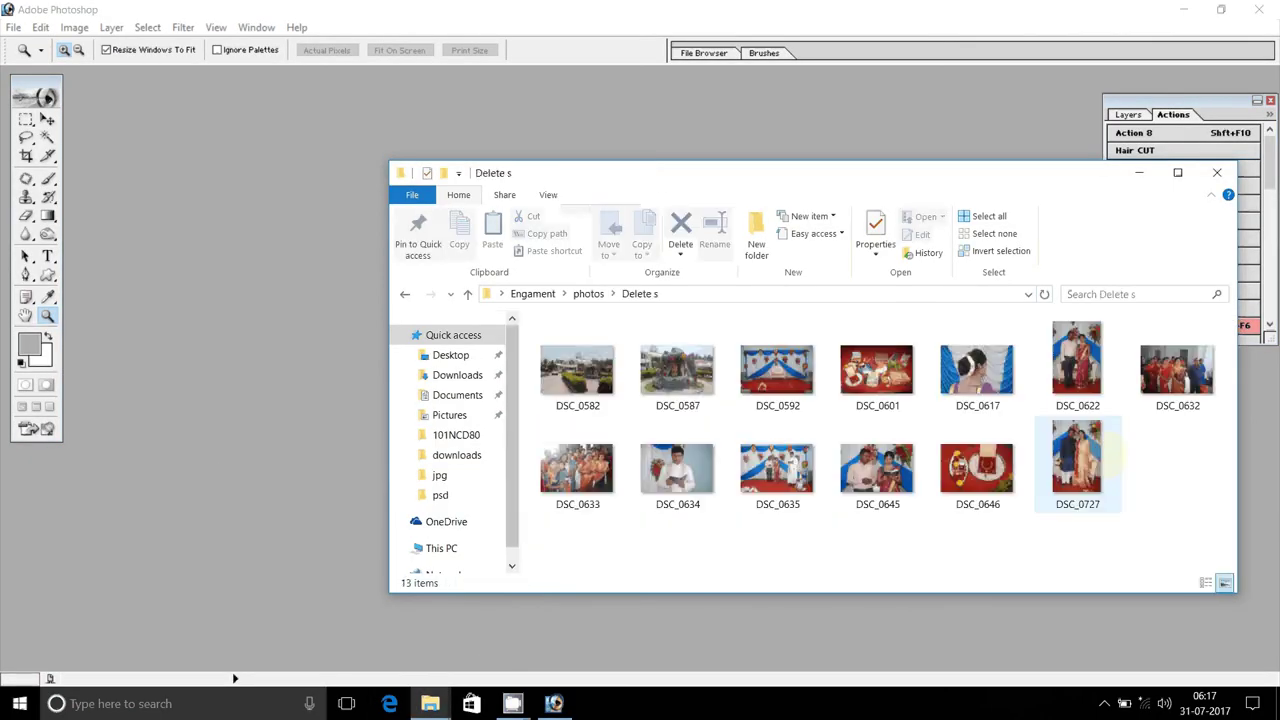
left_click_drag(1077, 360, 217, 460)
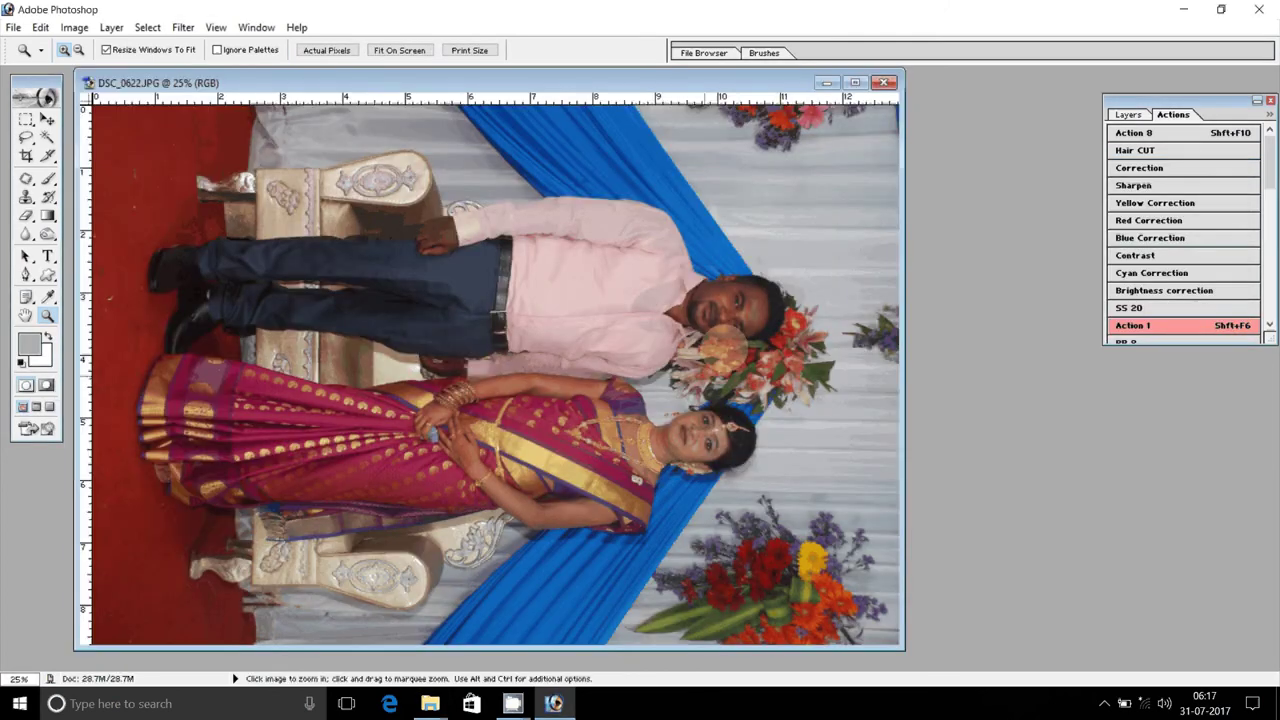
left_click(74, 27)
- Rotate DSC_0622 90° CCW, zoom to 100% on the couple's faces, and run Action 1
left_click(237, 228)
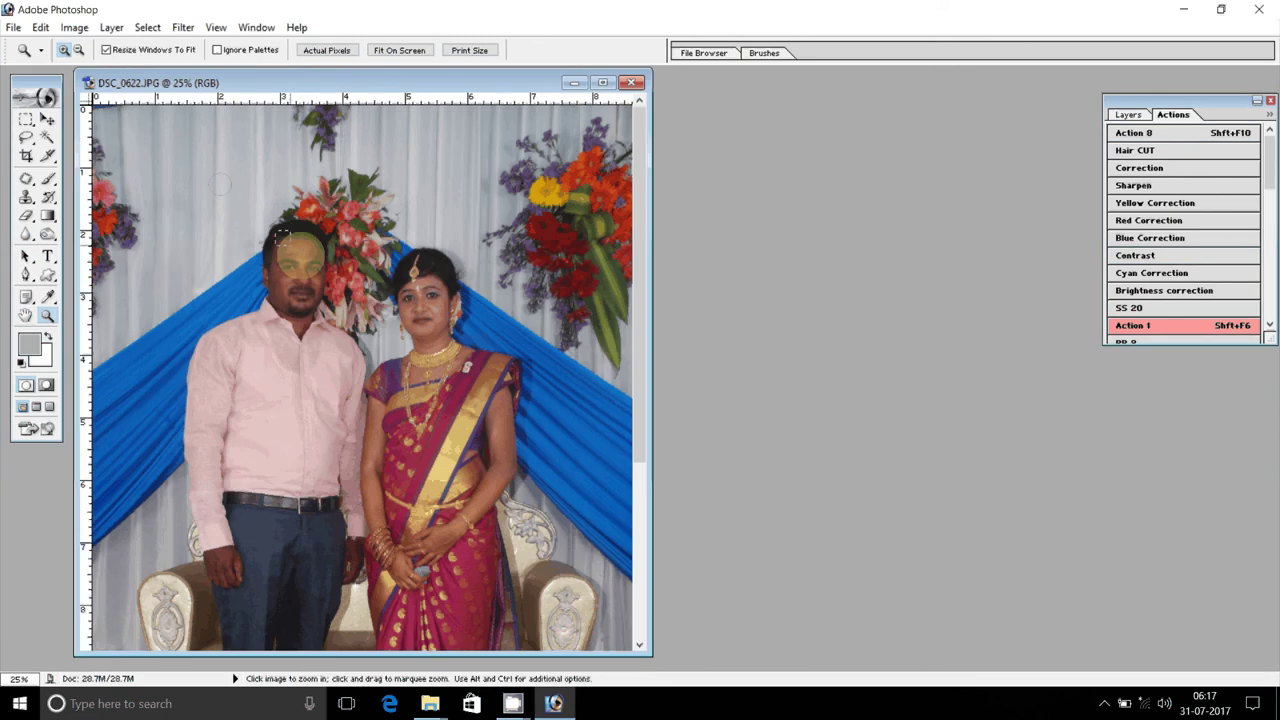
left_click_drag(276, 234, 300, 258)
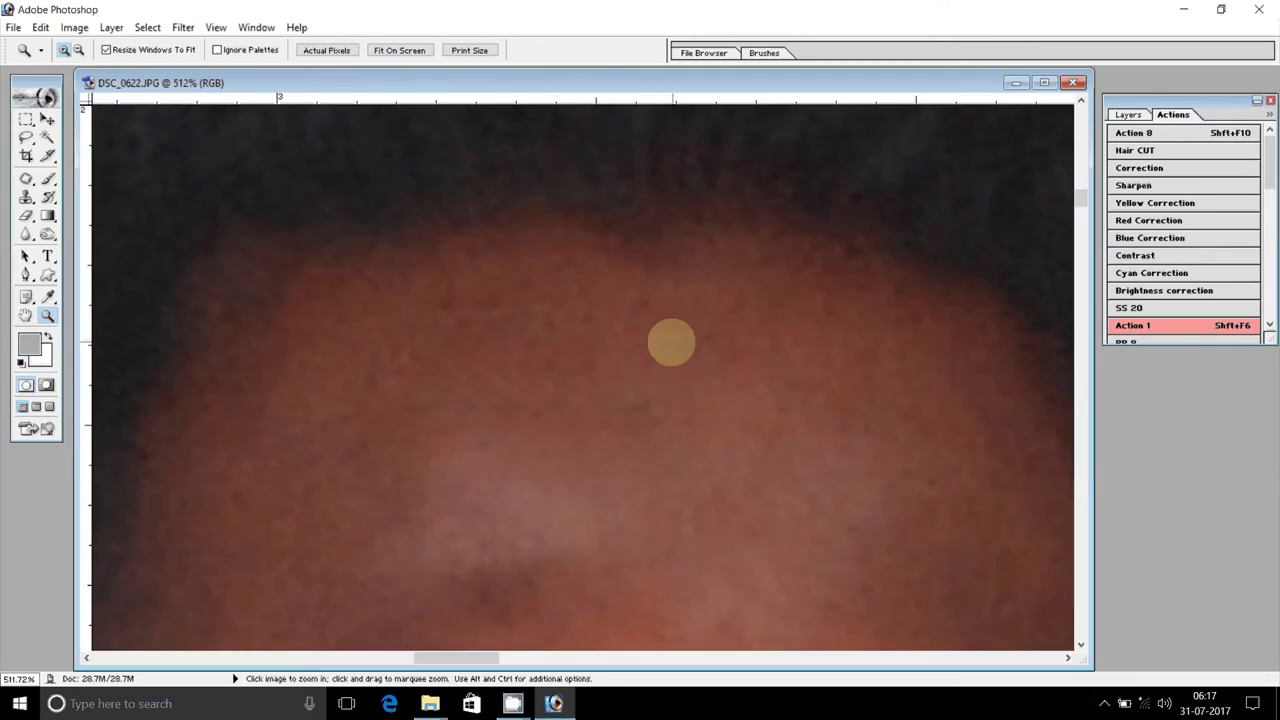
key("ctrl+0")
left_click(232, 214)
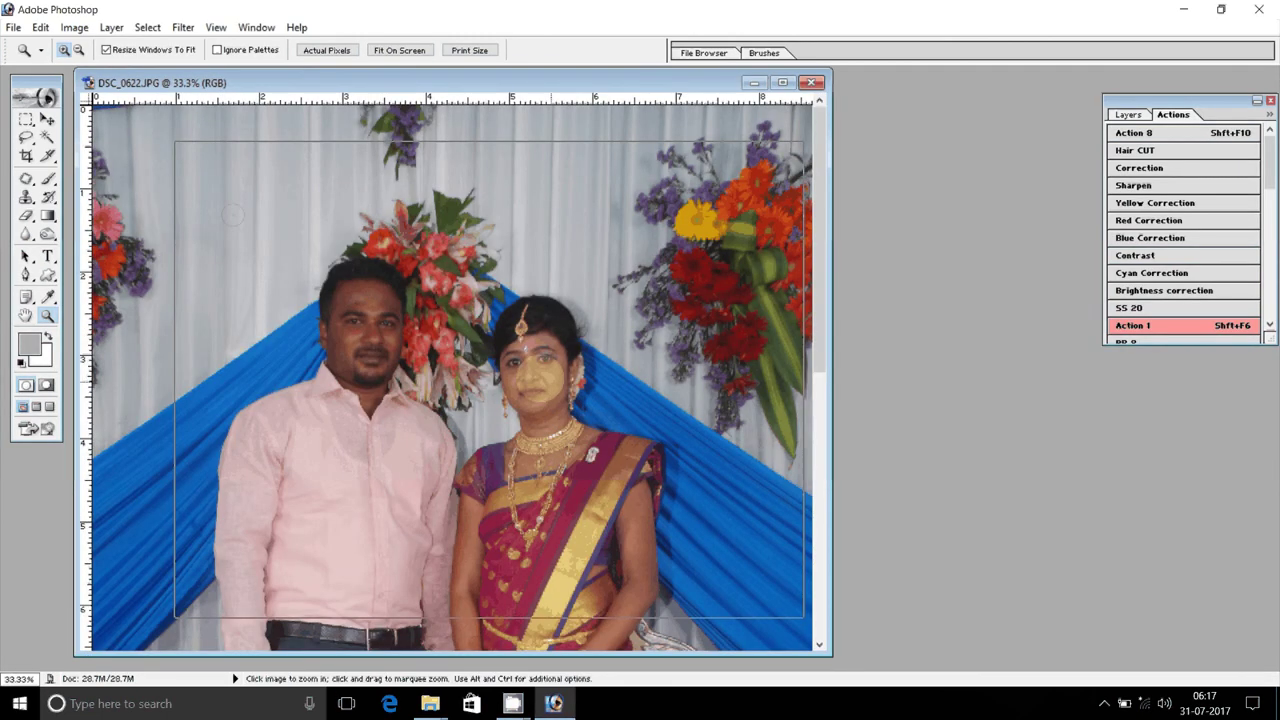
left_click_drag(175, 142, 803, 617)
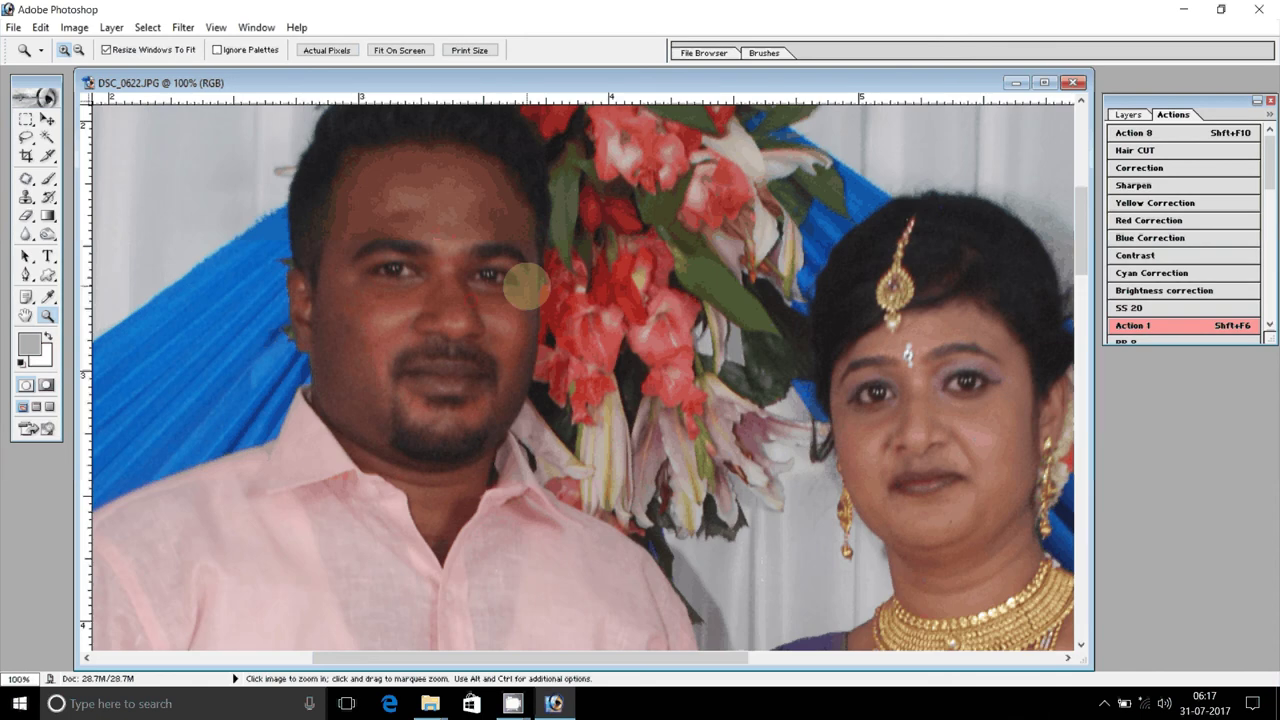
left_click(1222, 326)
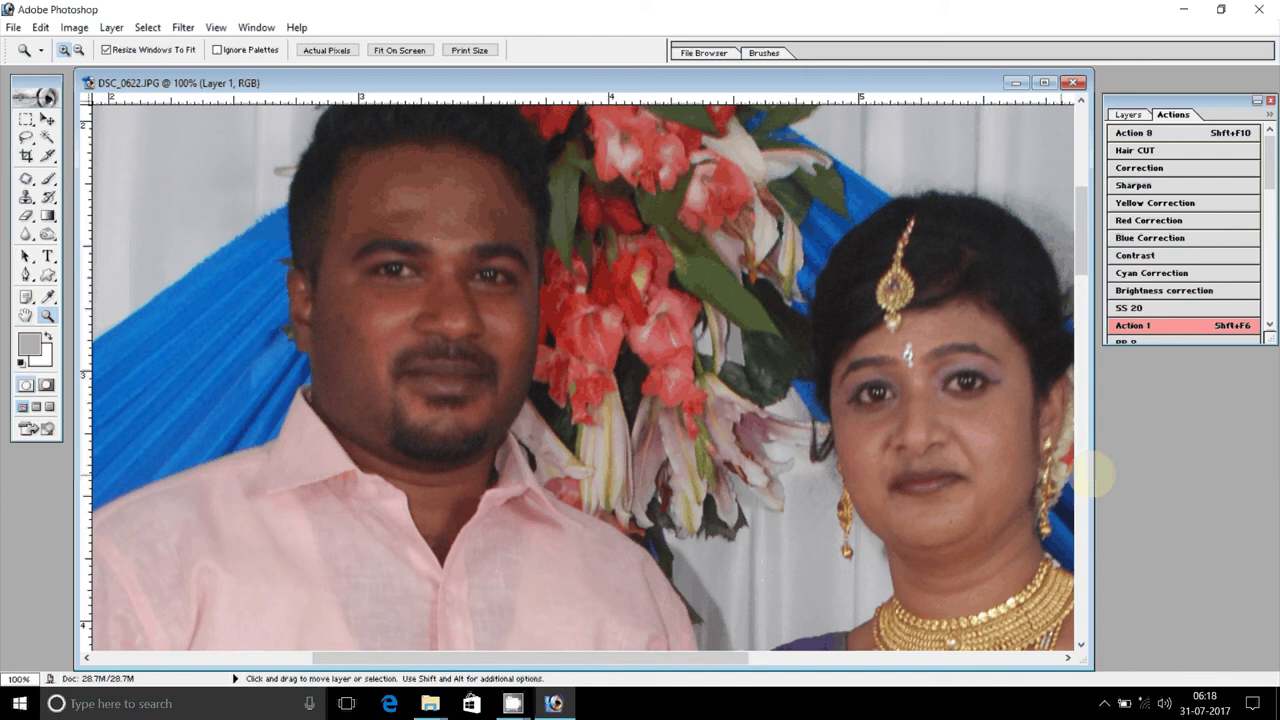
- Apply the Magic Pro filter with graininess 90 to the Background layer
left_click(1128, 114)
left_click(1200, 207)
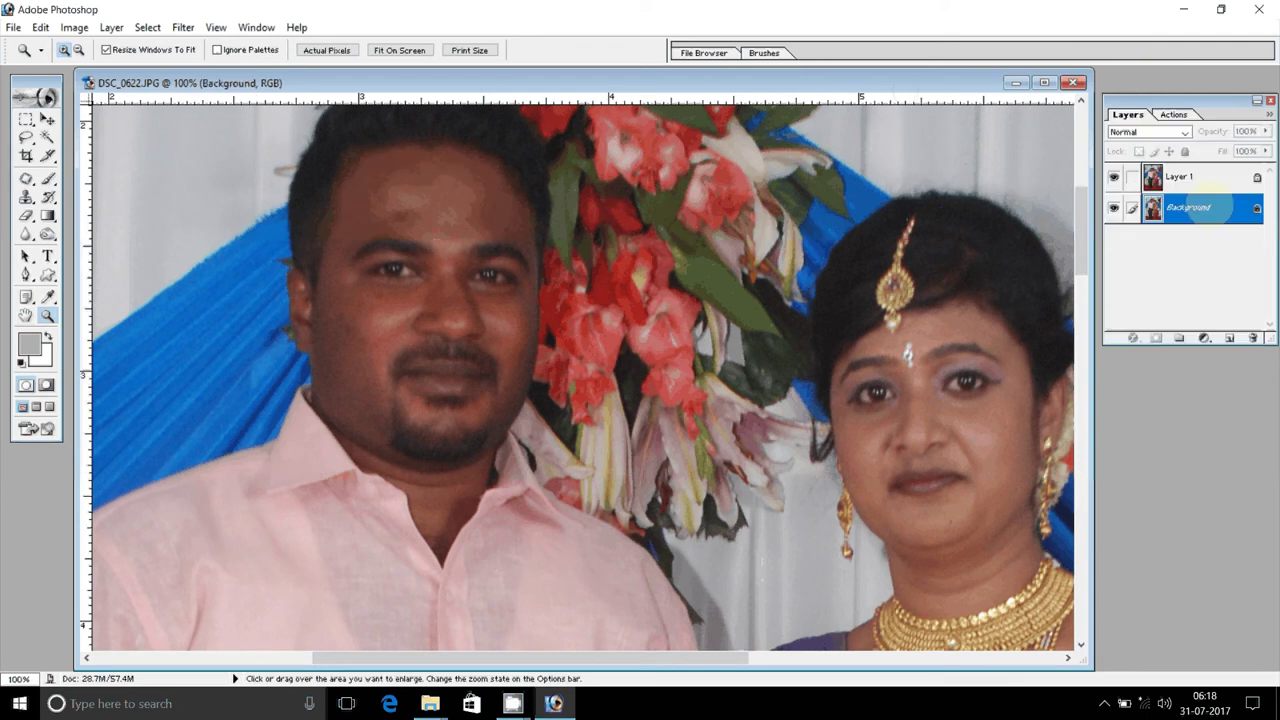
left_click(183, 27)
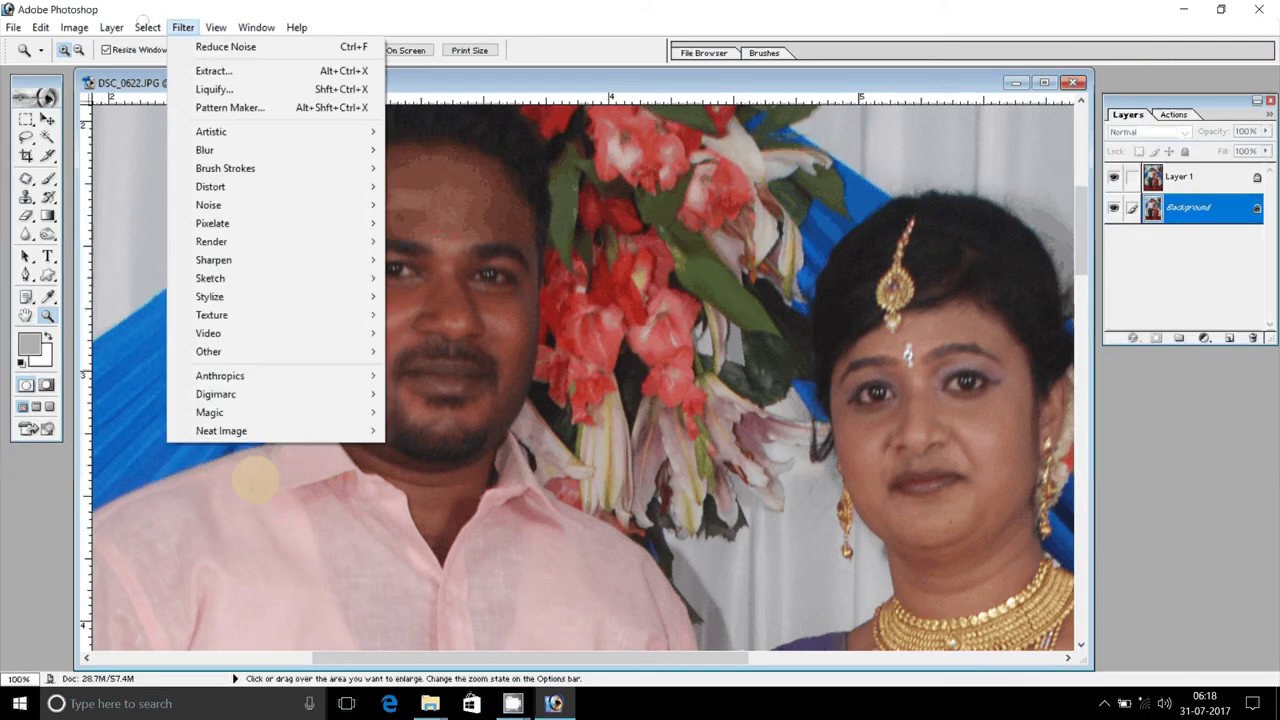
left_click(440, 410)
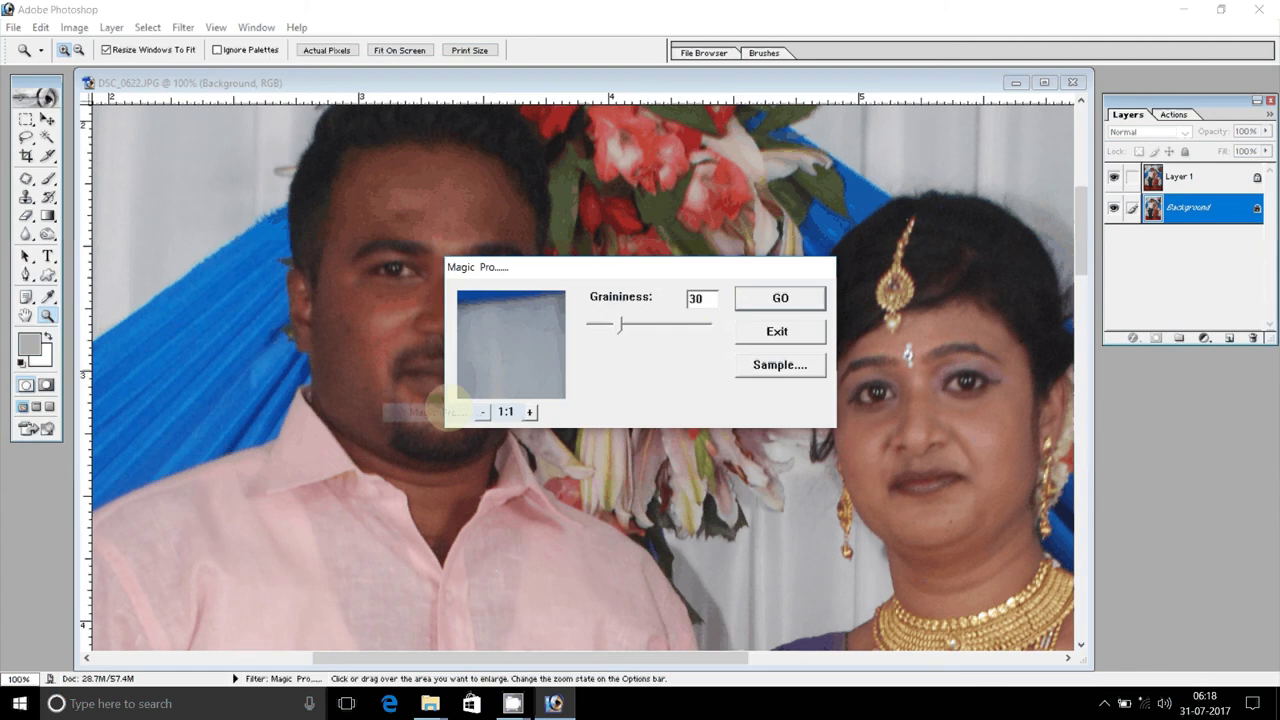
left_click_drag(620, 324, 678, 324)
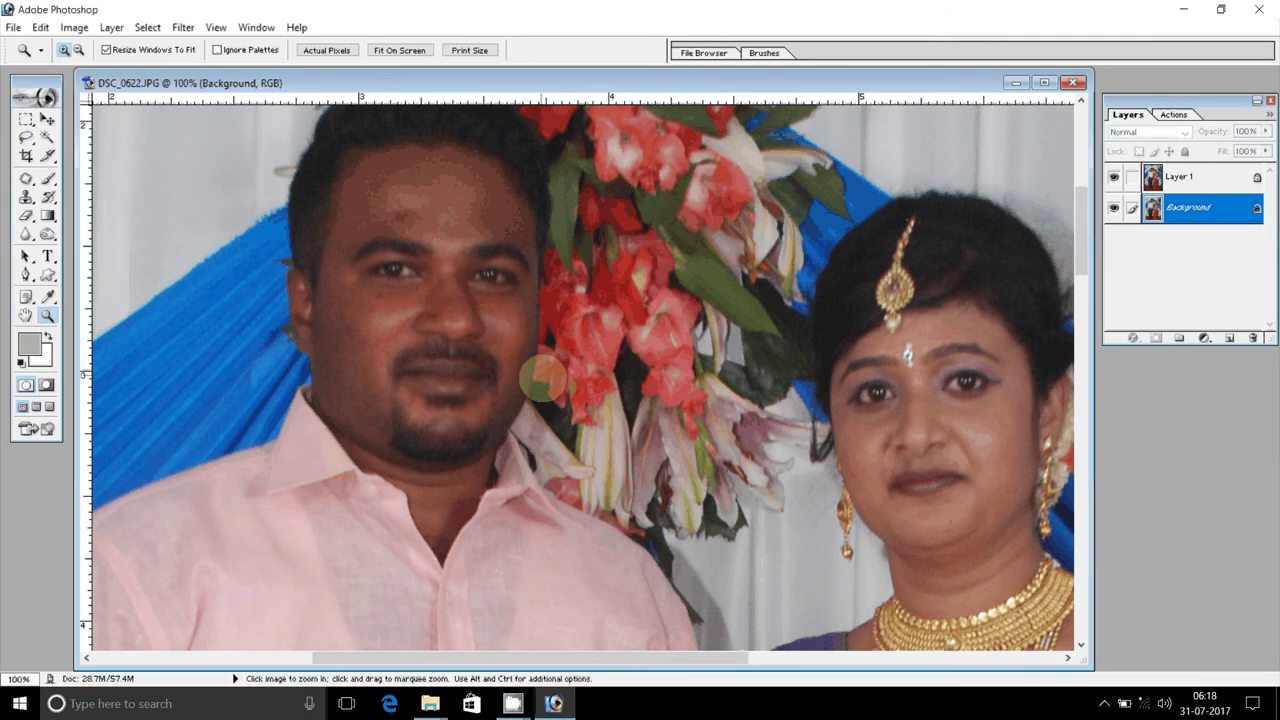
- Add noise to the Background layer using the Add Noise defaults
left_click(183, 27)
mouse_move(209, 205)
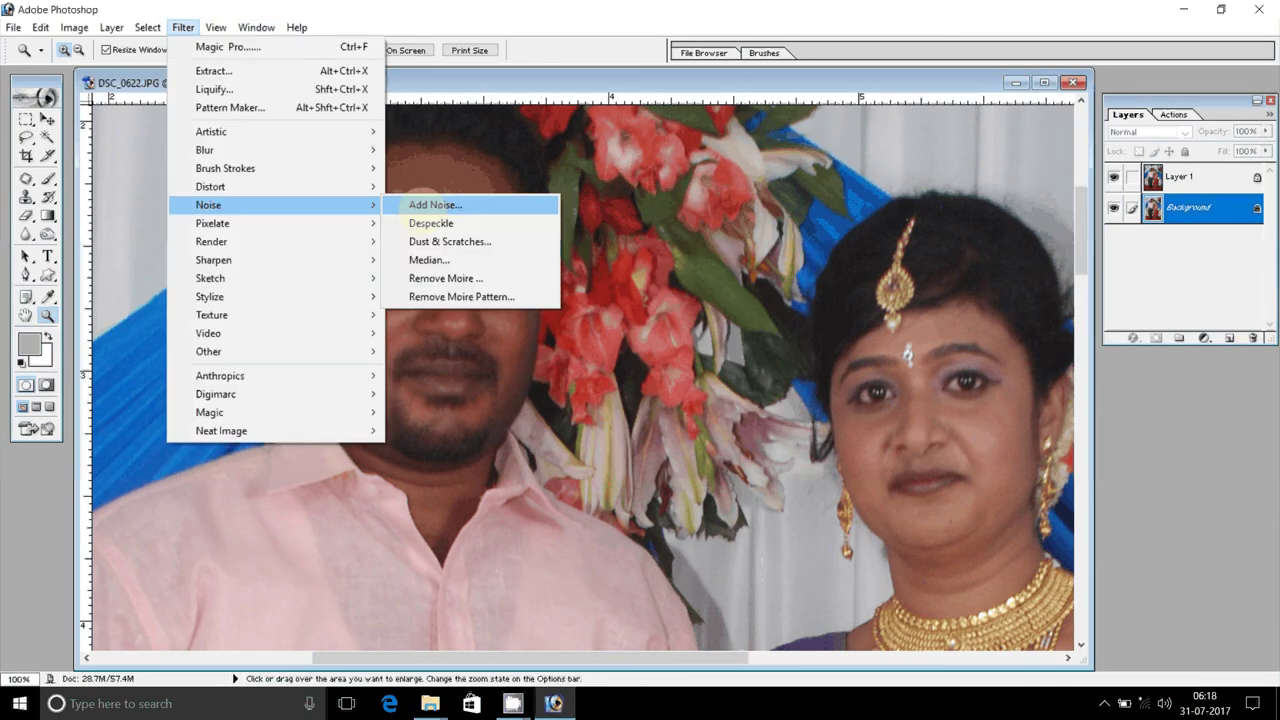
left_click(422, 204)
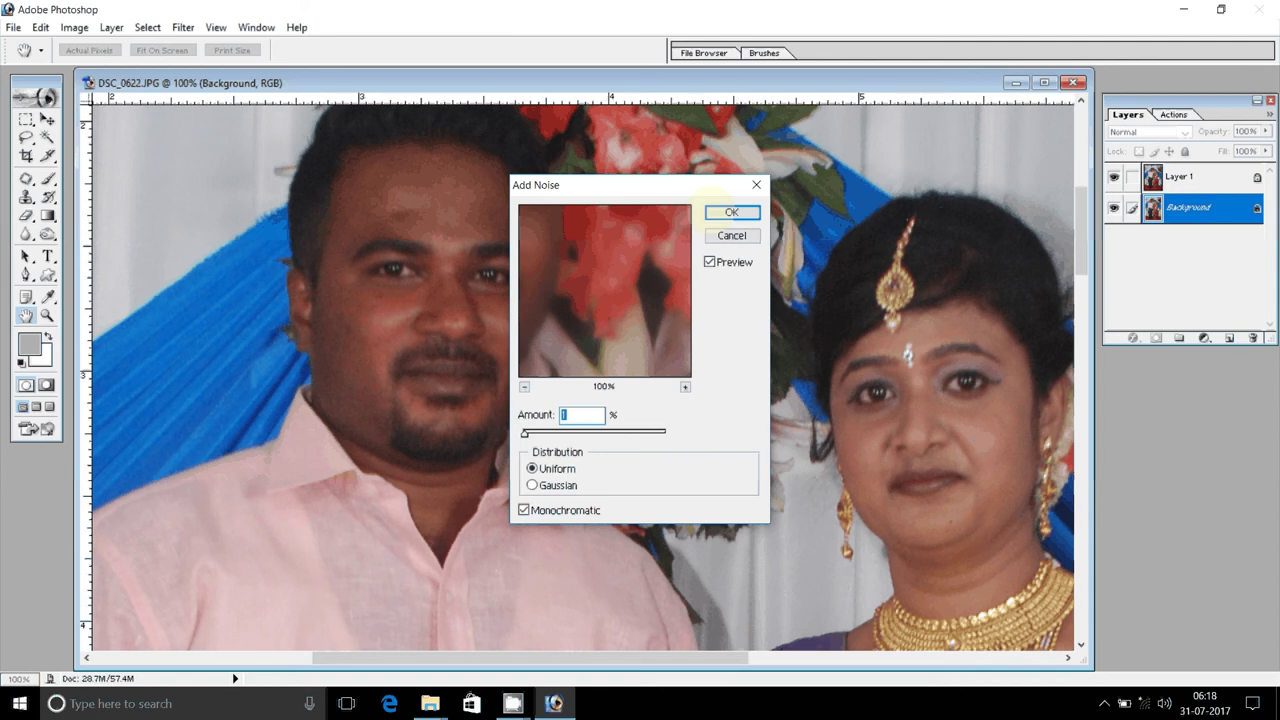
left_click(730, 212)
- With a 60 px eraser, erase Layer 1 across the man's forehead
key("z")
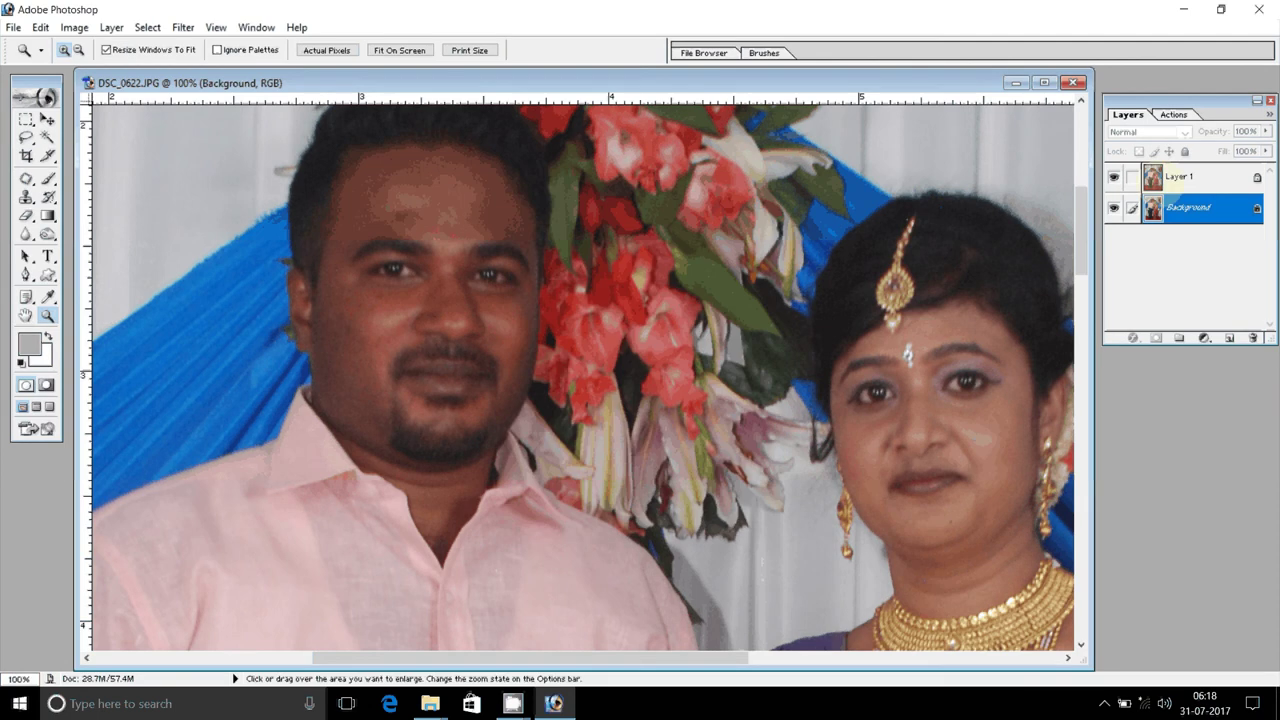
left_click(1178, 177)
key("e")
left_click(396, 199)
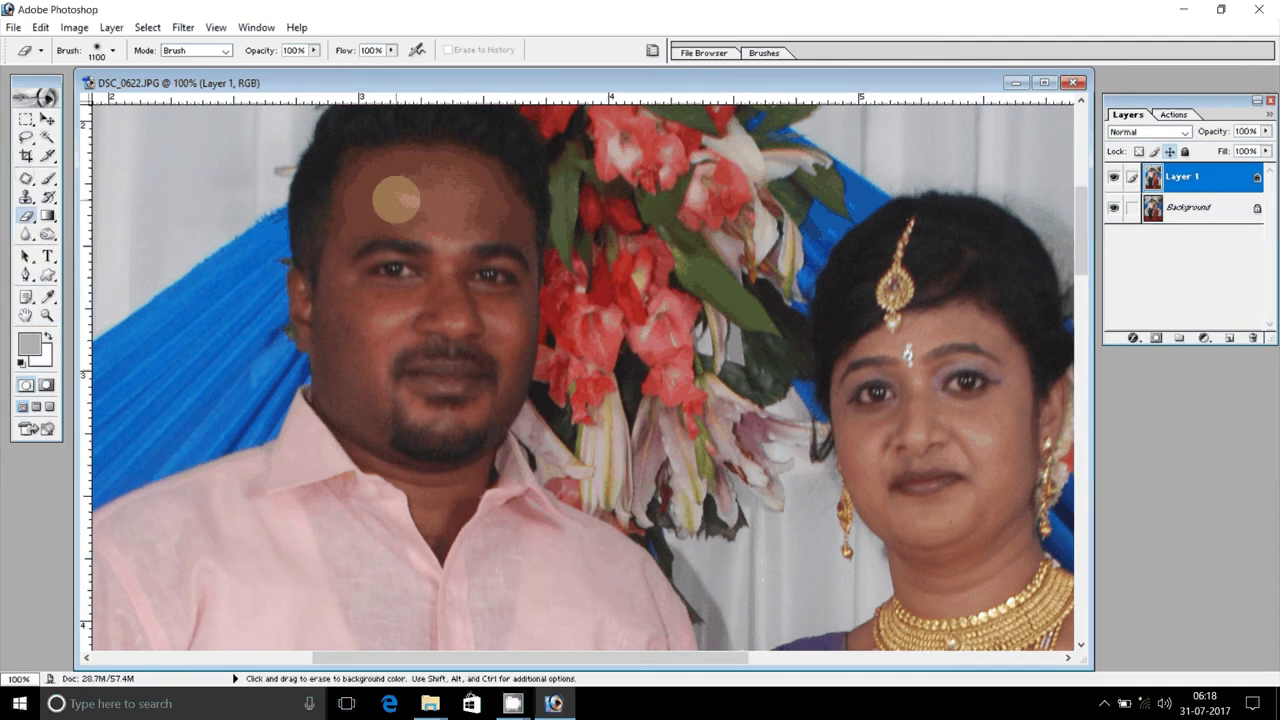
right_click(398, 199)
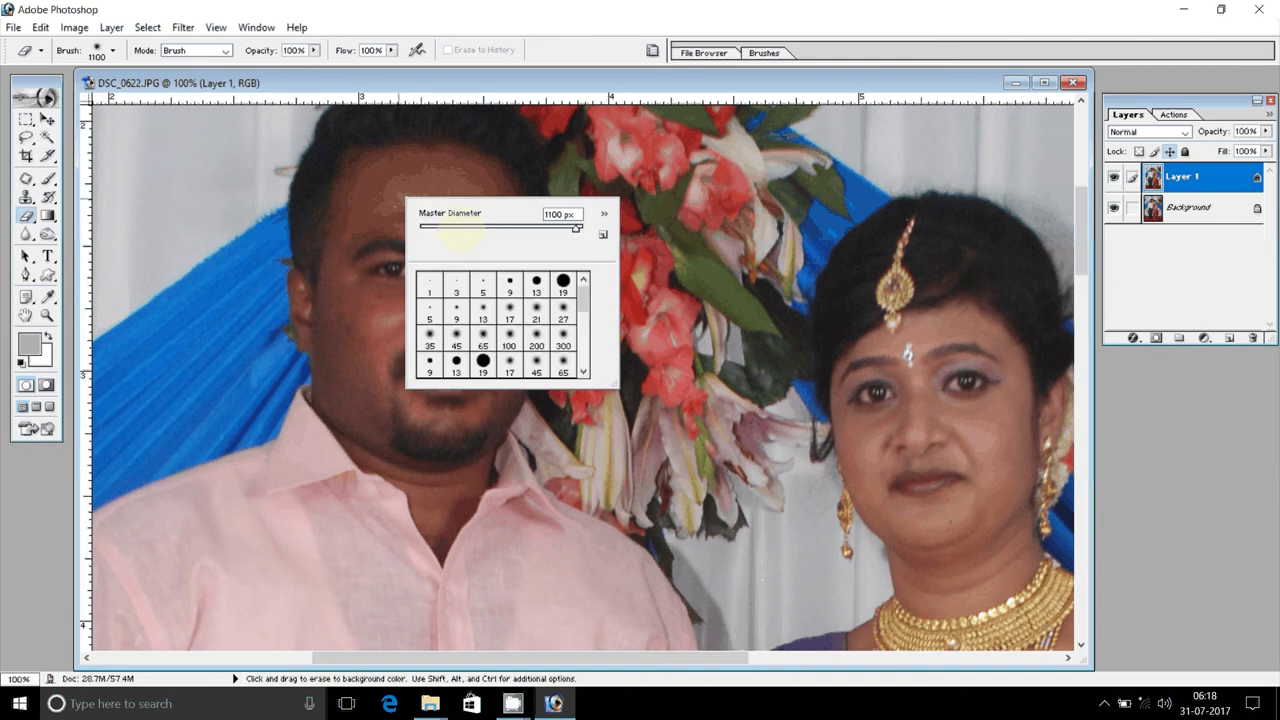
left_click(450, 228)
key("Return")
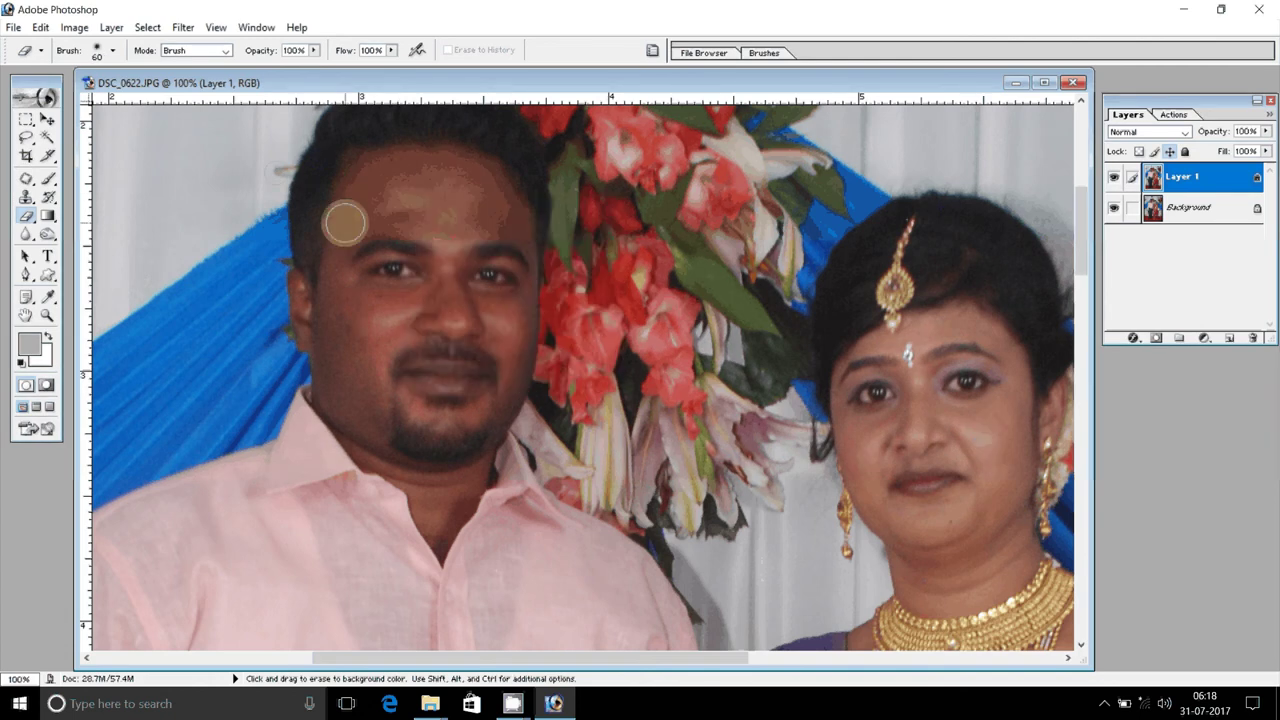
left_click_drag(344, 223, 467, 233)
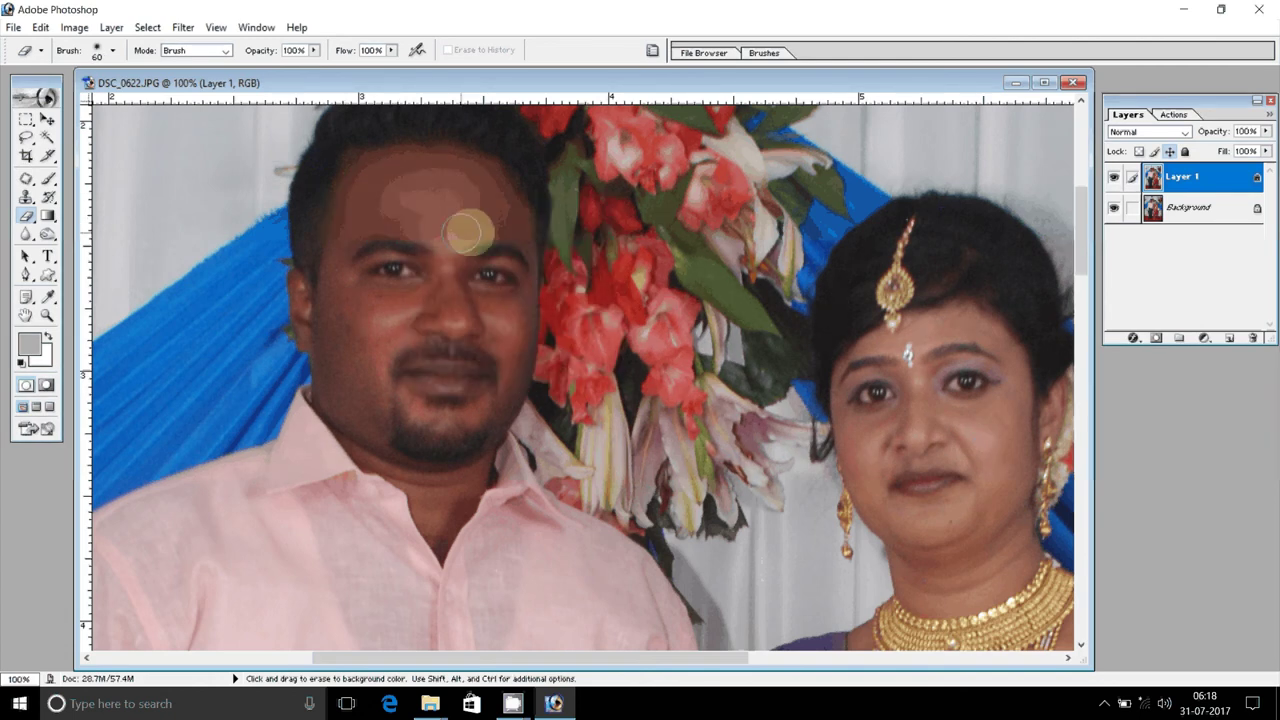
- Set eraser opacity 66% and flow 77%, then fade Layer 1 over the woman's cheek
left_click(293, 50)
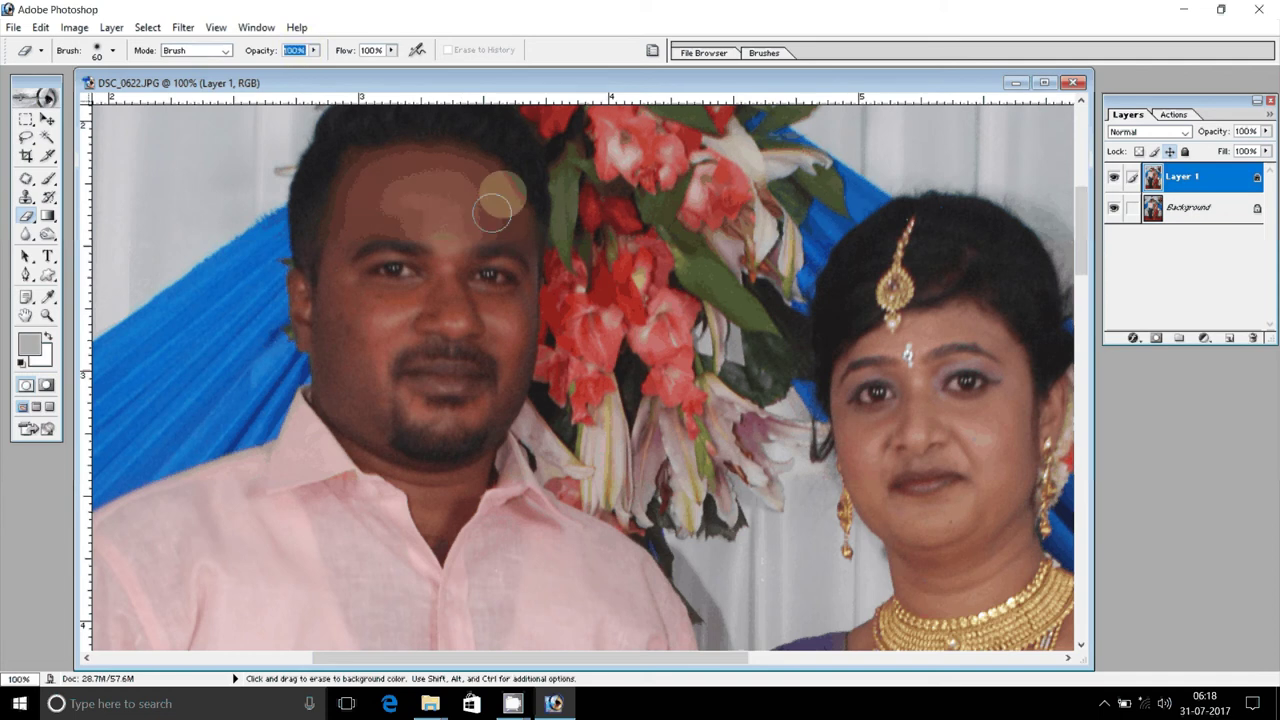
type("66")
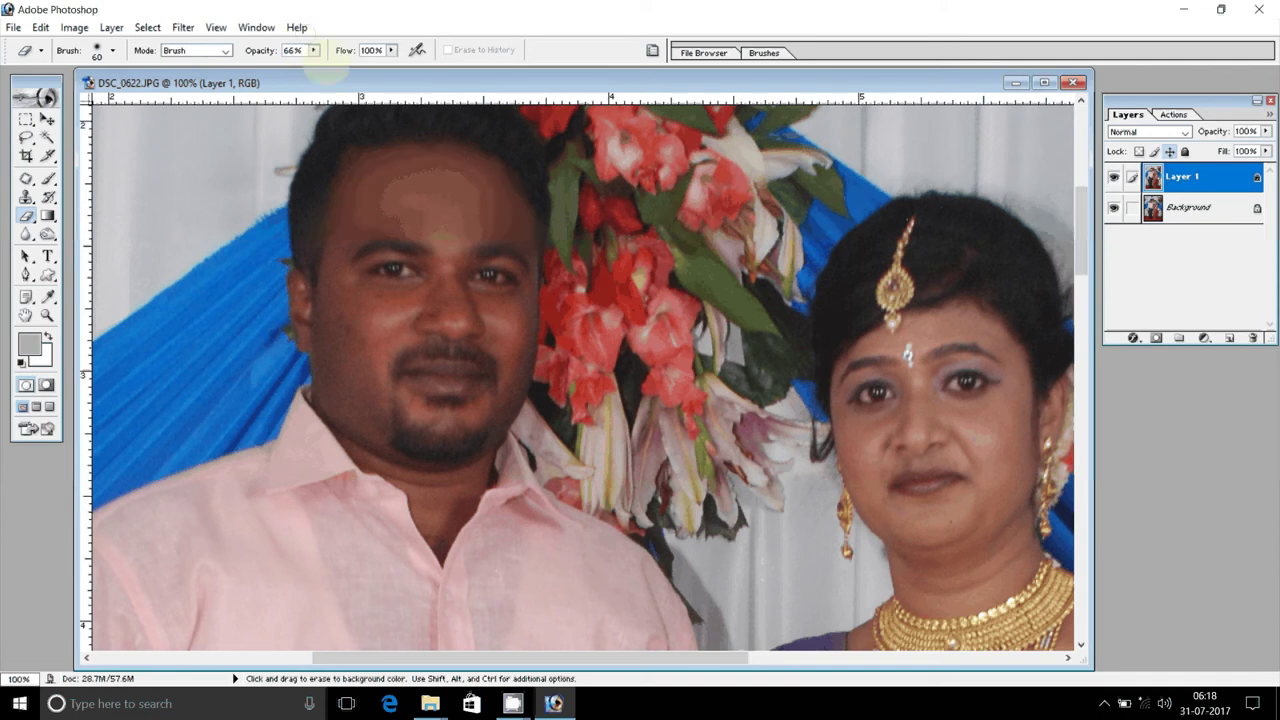
key("Tab")
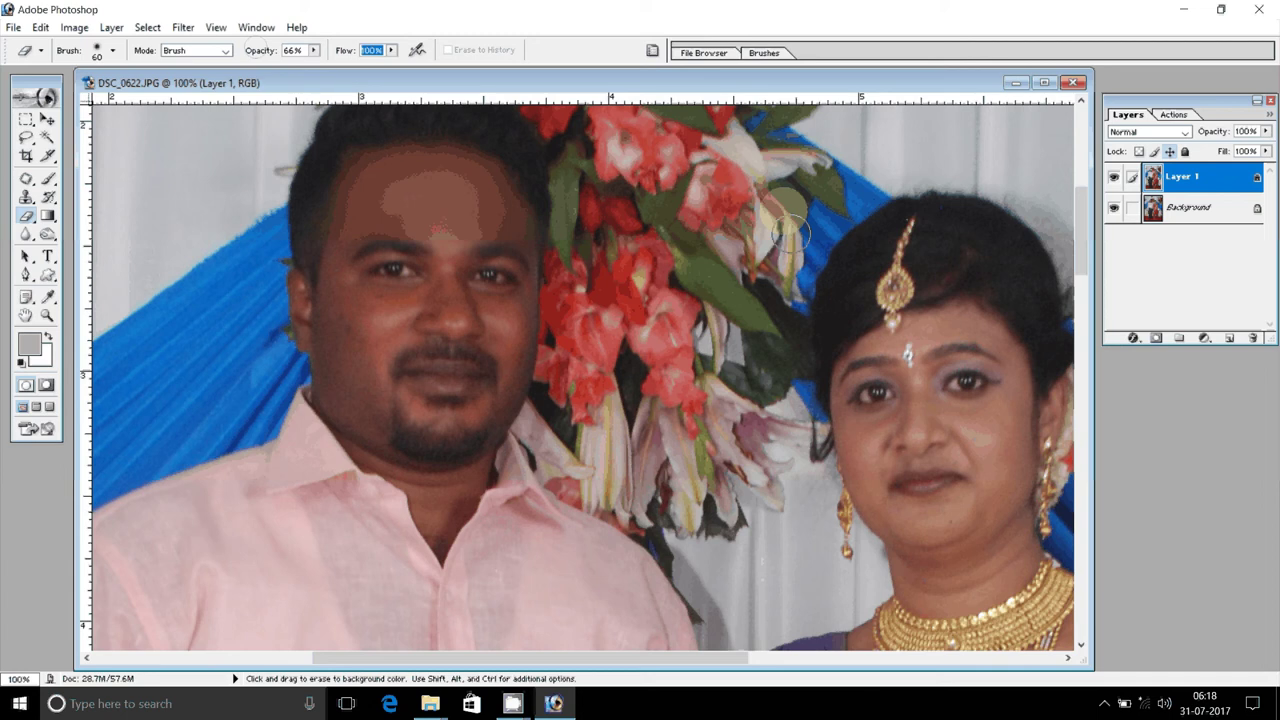
type("77")
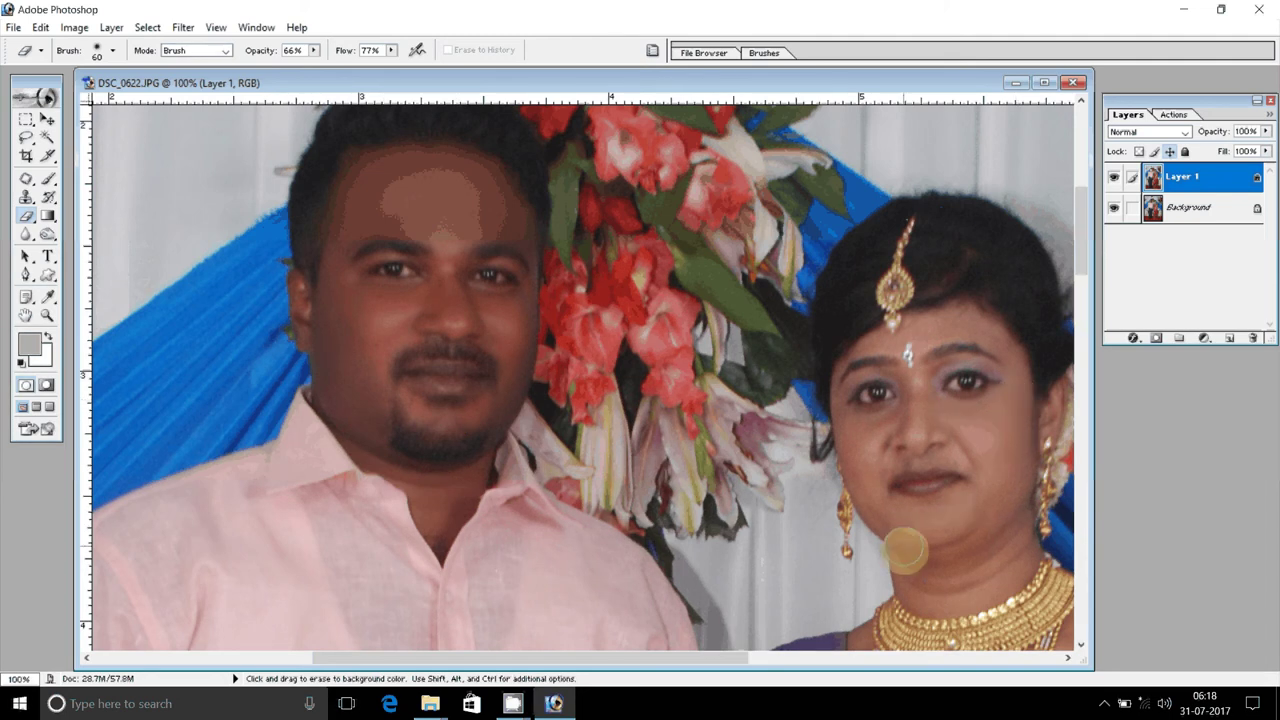
left_click_drag(905, 548, 848, 463)
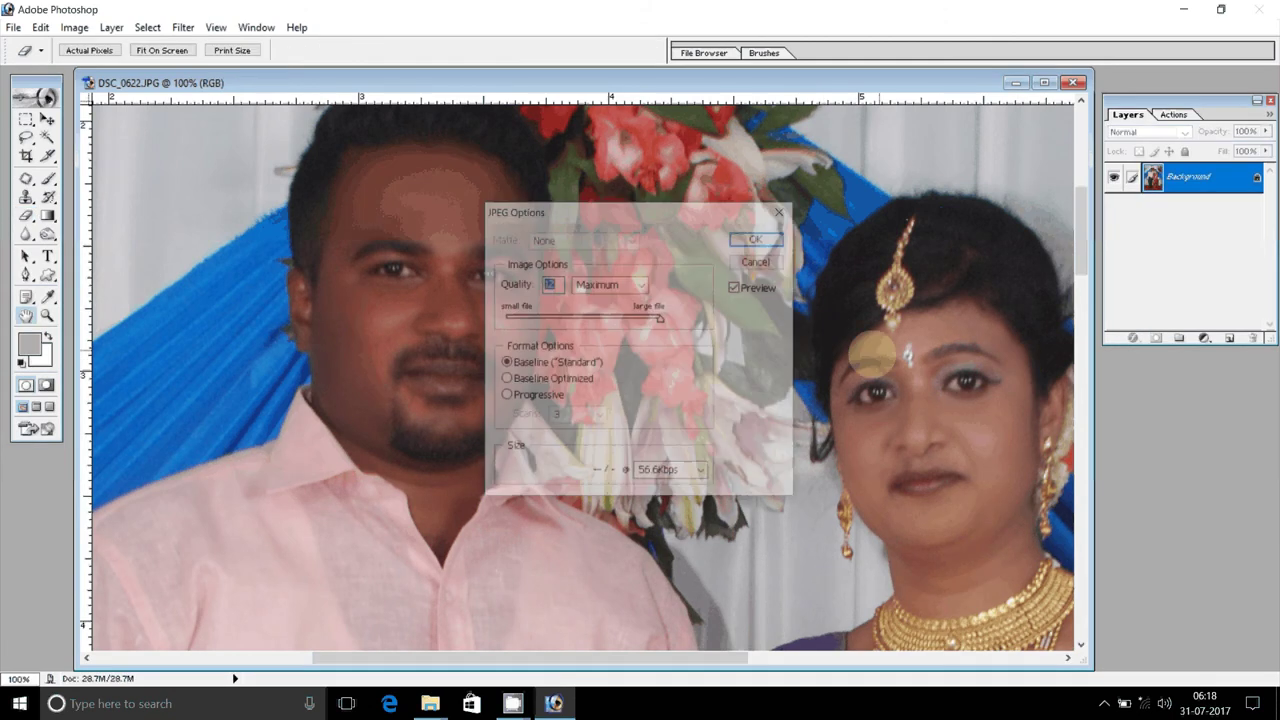
- Save the photo as JPEG, close it, and quit Photoshop 7.0
left_click(755, 240)
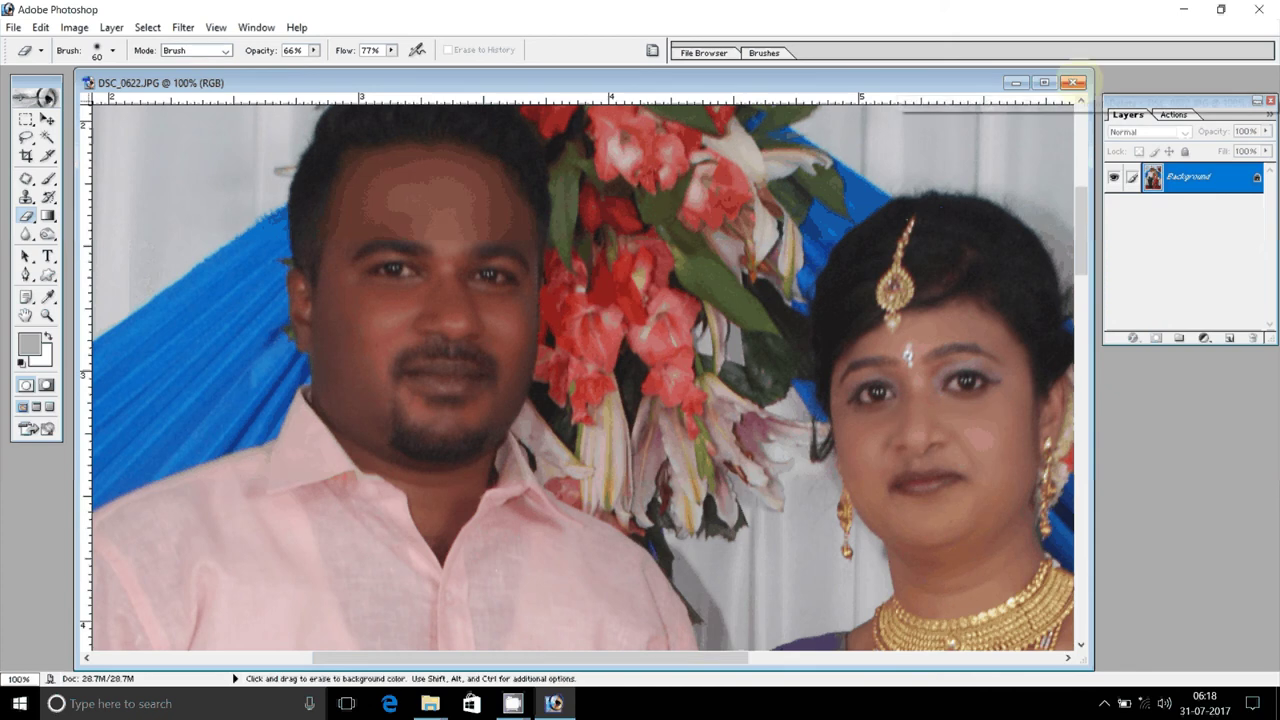
left_click(1073, 82)
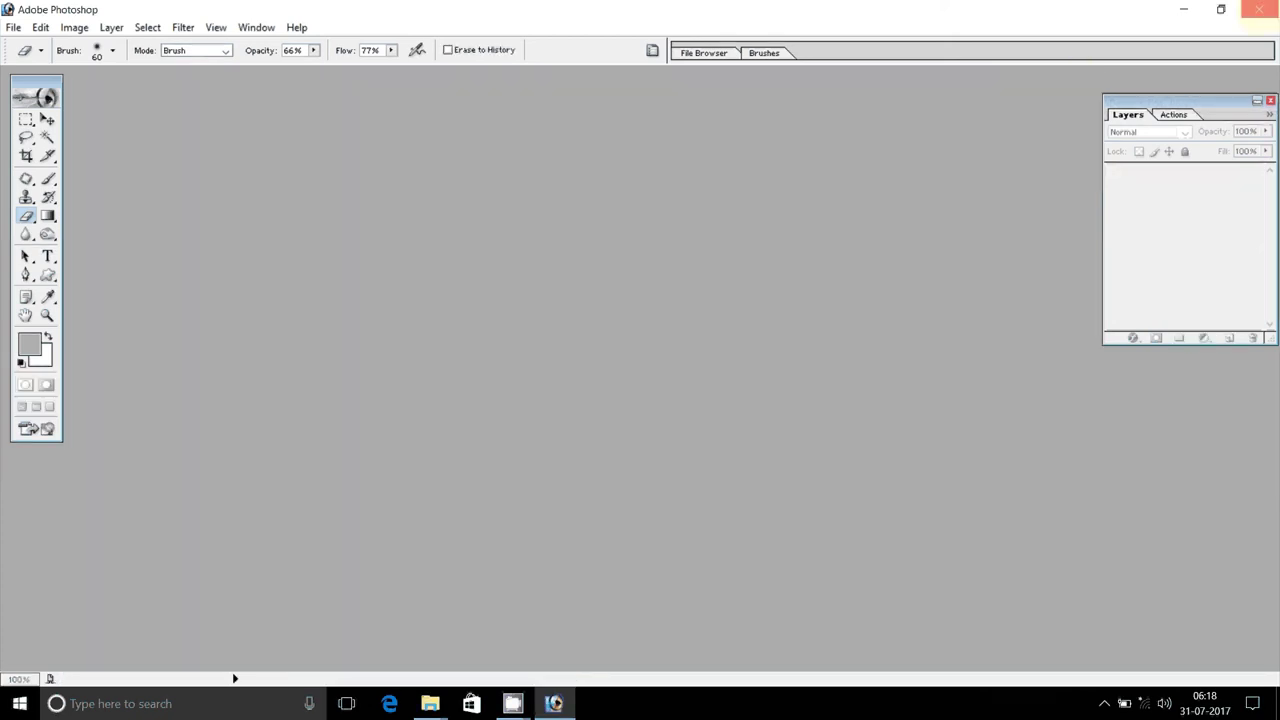
left_click(1259, 9)
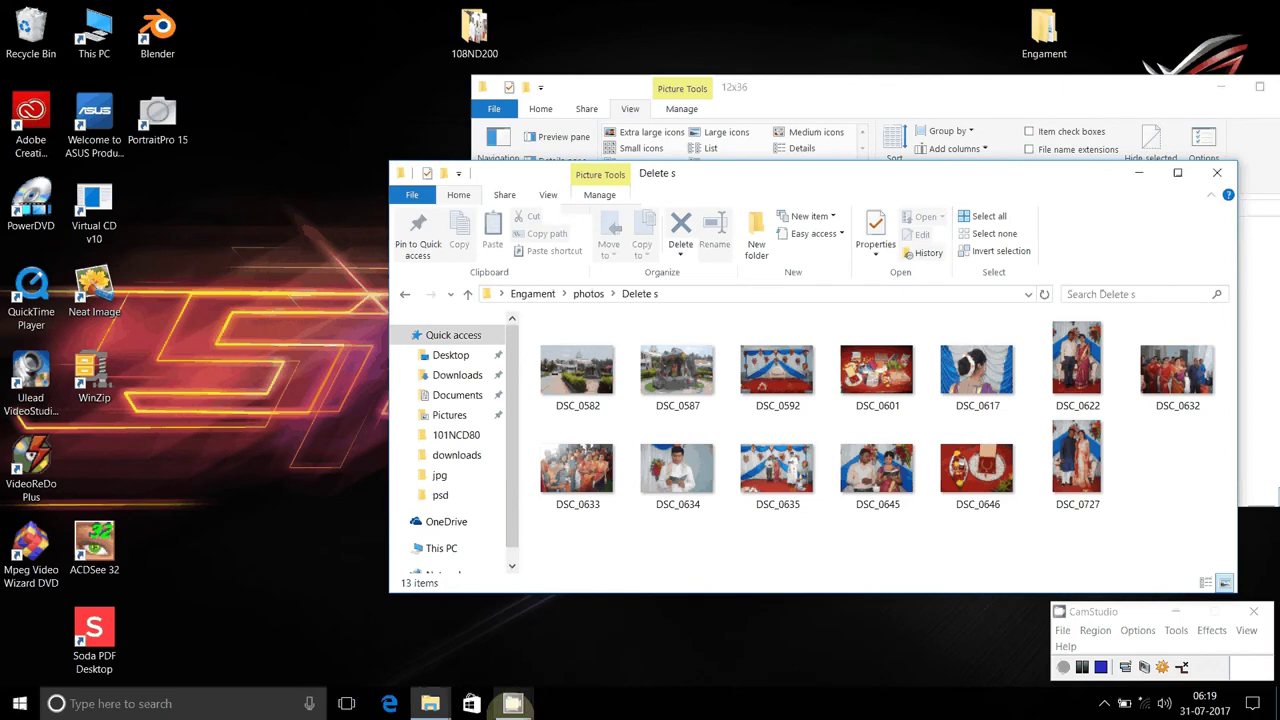
- Bring the CamStudio screen recorder window forward from the taskbar
left_click(512, 703)
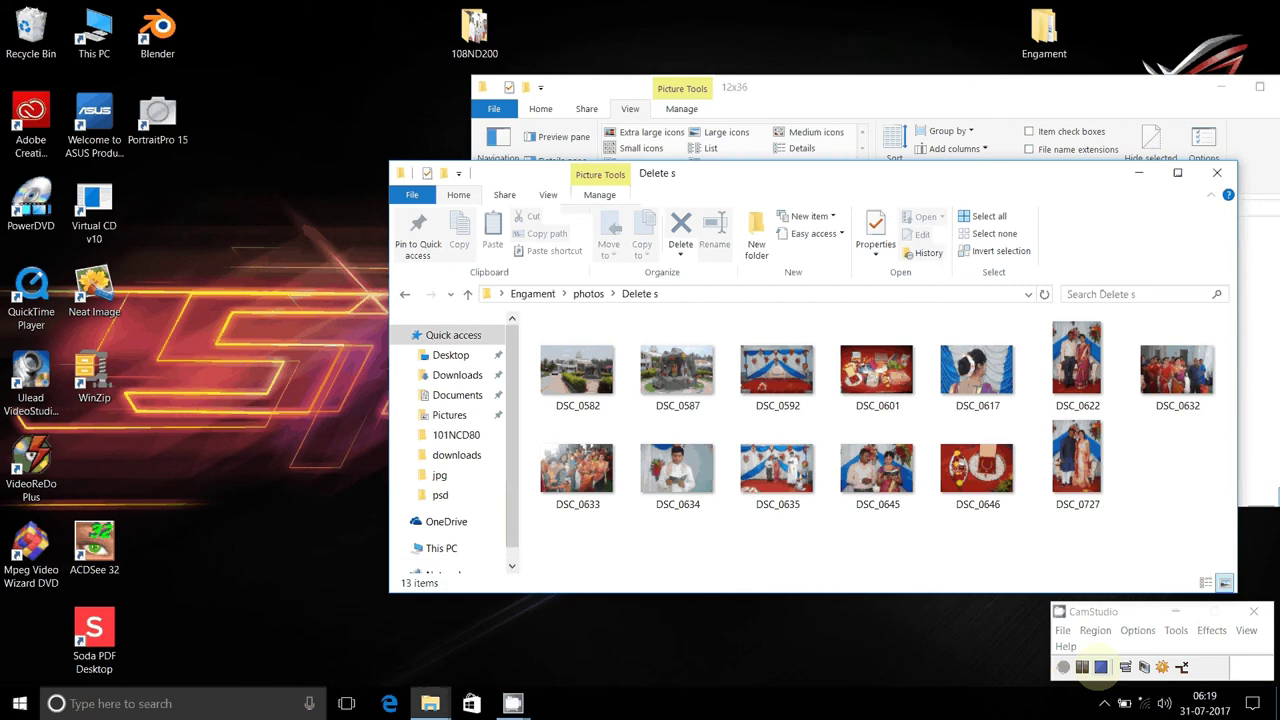
left_click(1092, 617)
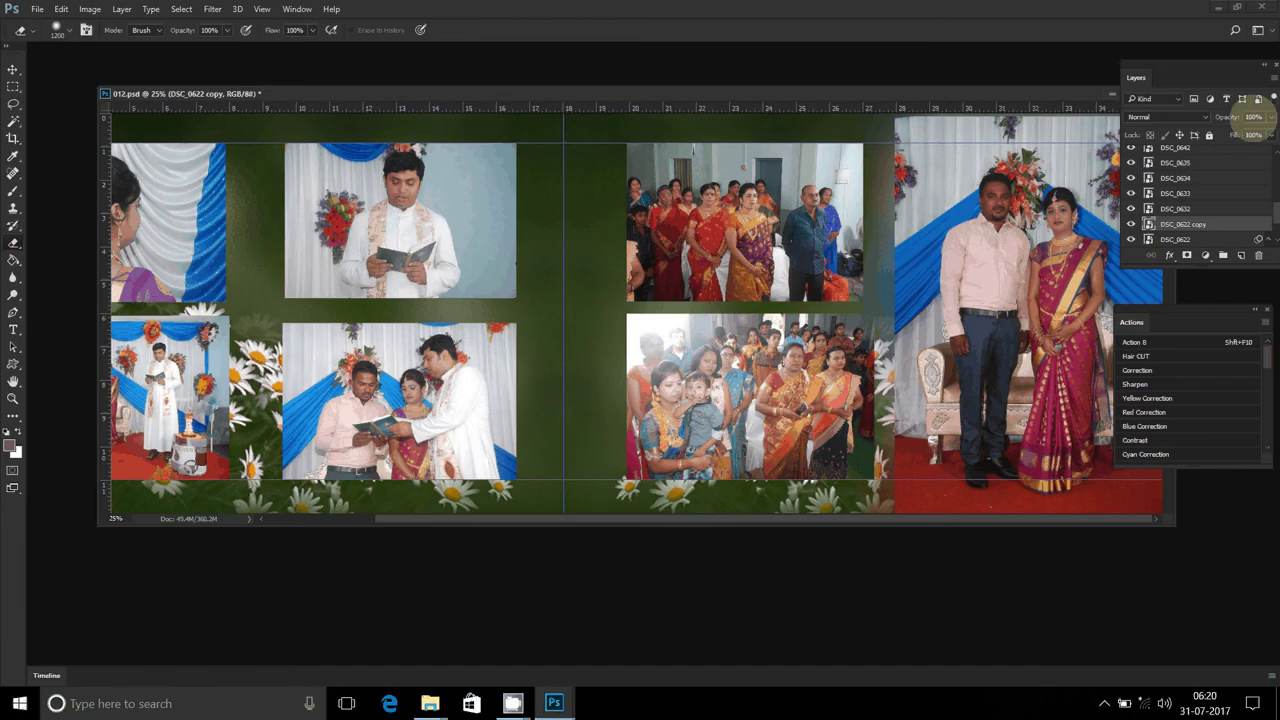
- Rasterize the DSC_0622 copy layer and erase its left edge with a 300 px soft brush
right_click(1200, 224)
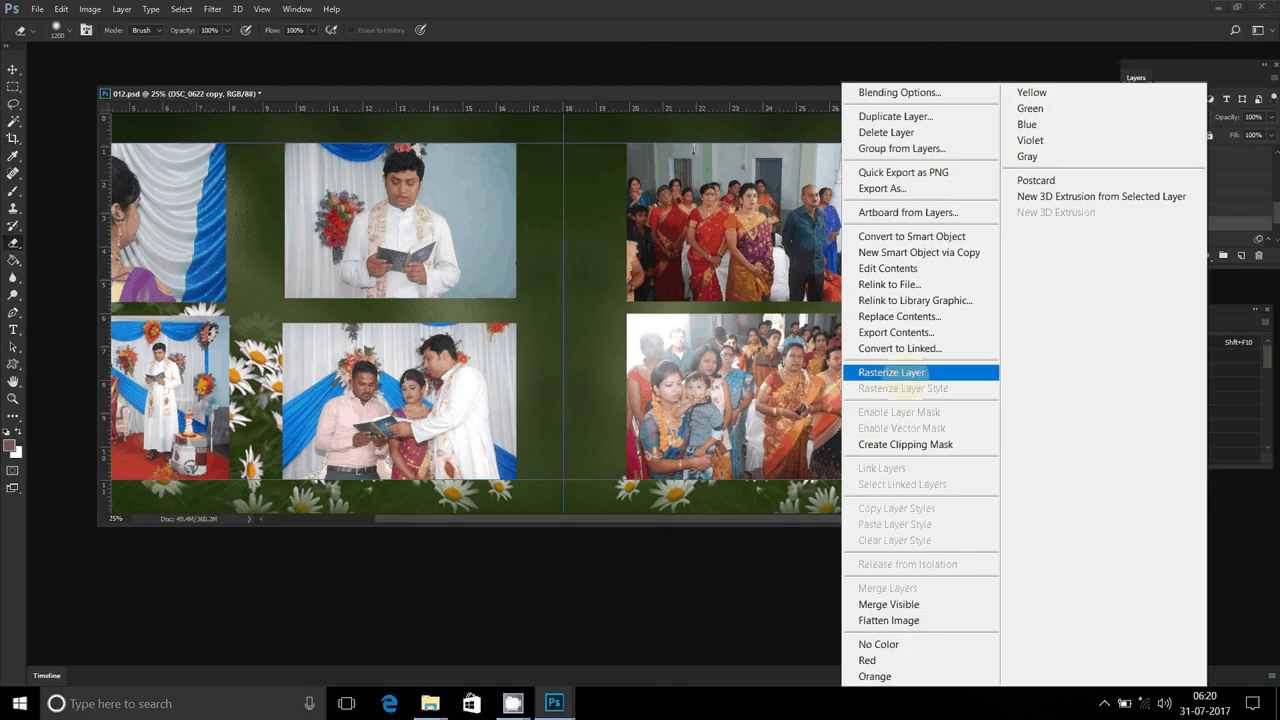
left_click(900, 376)
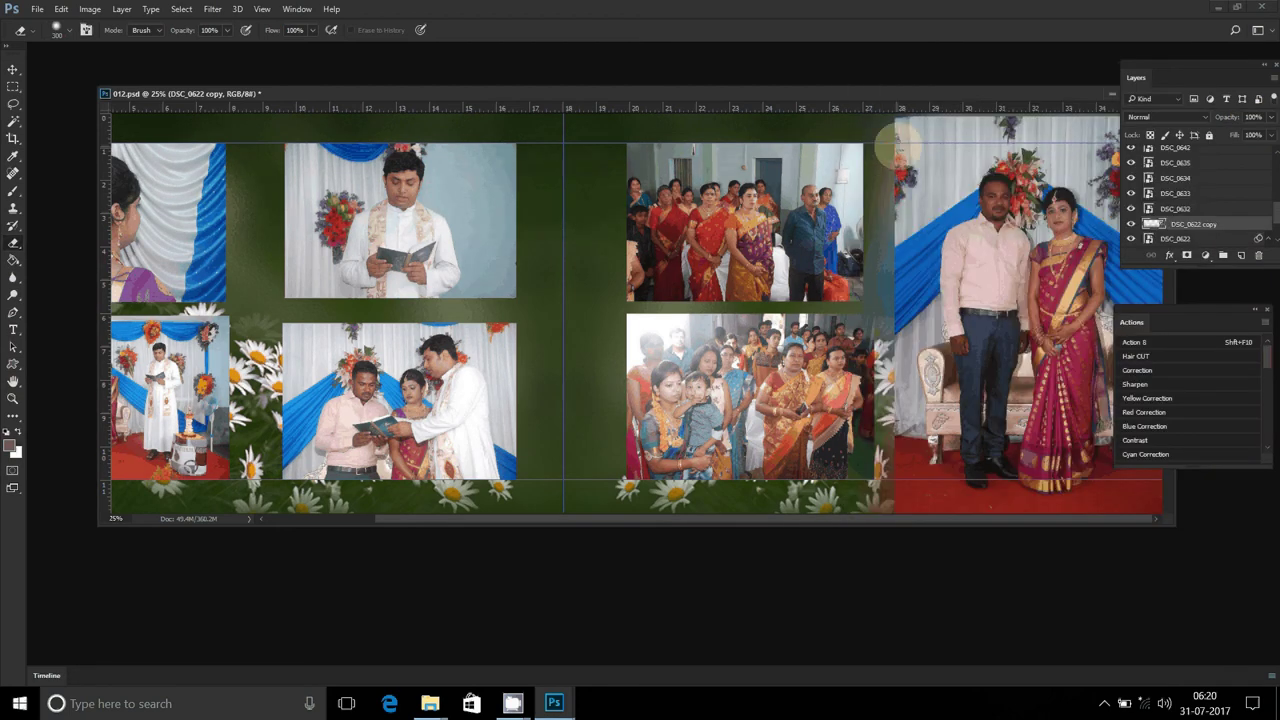
right_click(895, 210)
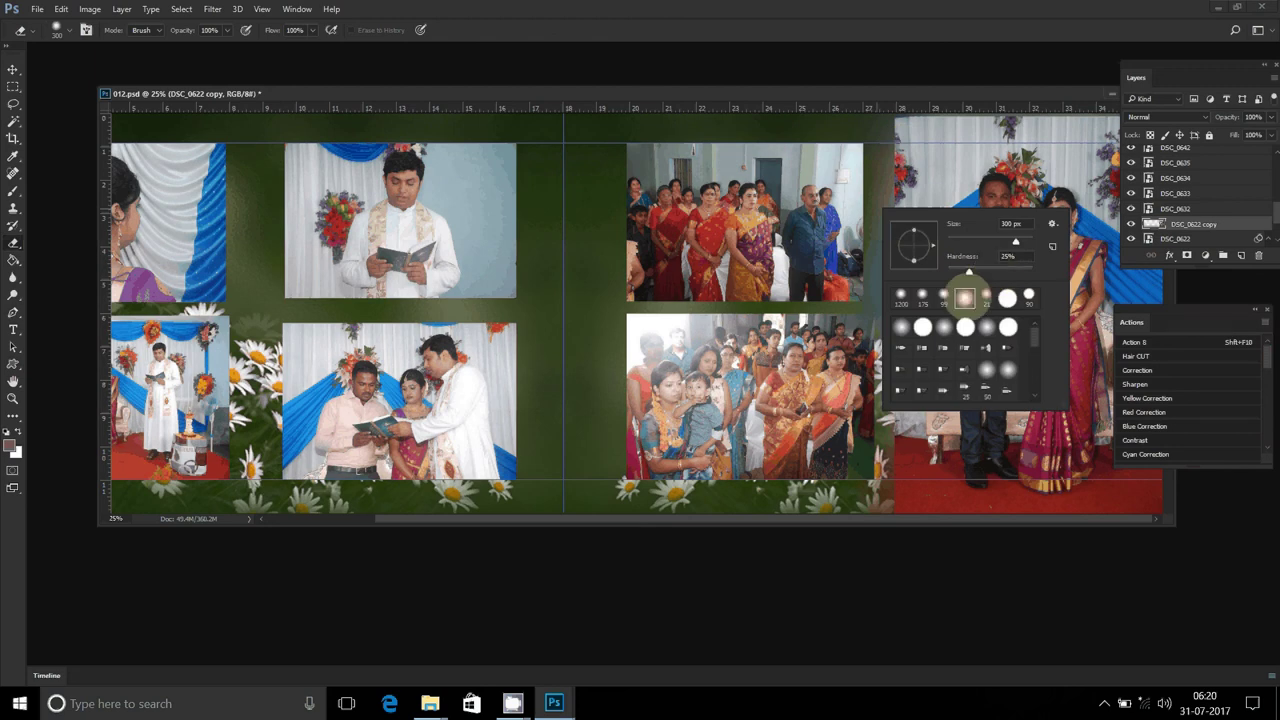
double_click(965, 297)
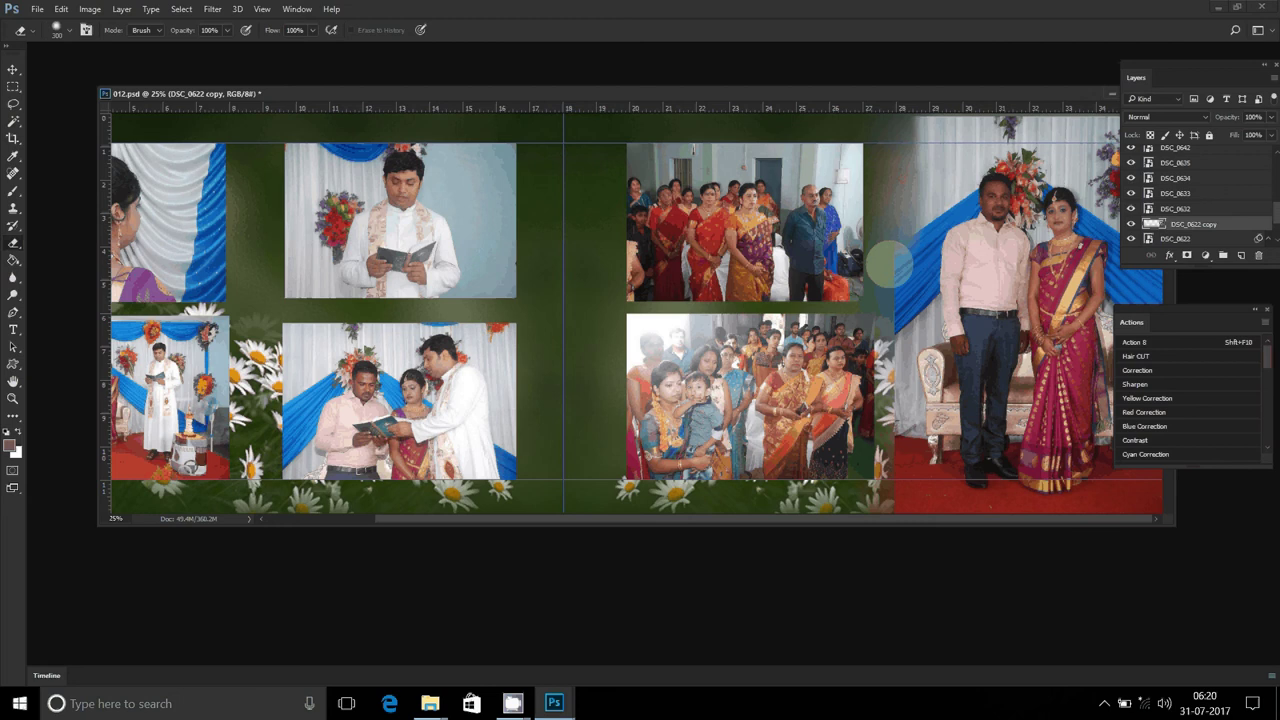
left_click_drag(890, 263, 892, 434)
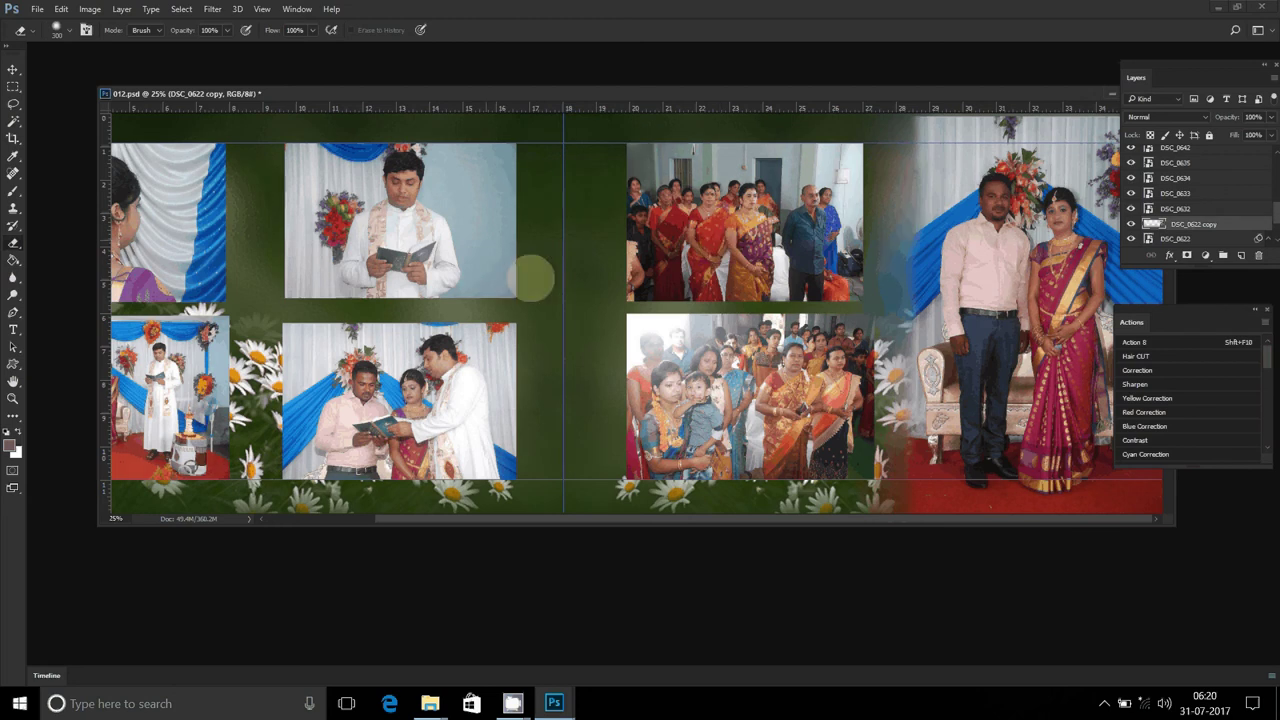
- Add a pattern-filled Stroke effect to DSC_0632 and load the Web Patterns library
key("v")
left_click(1175, 208)
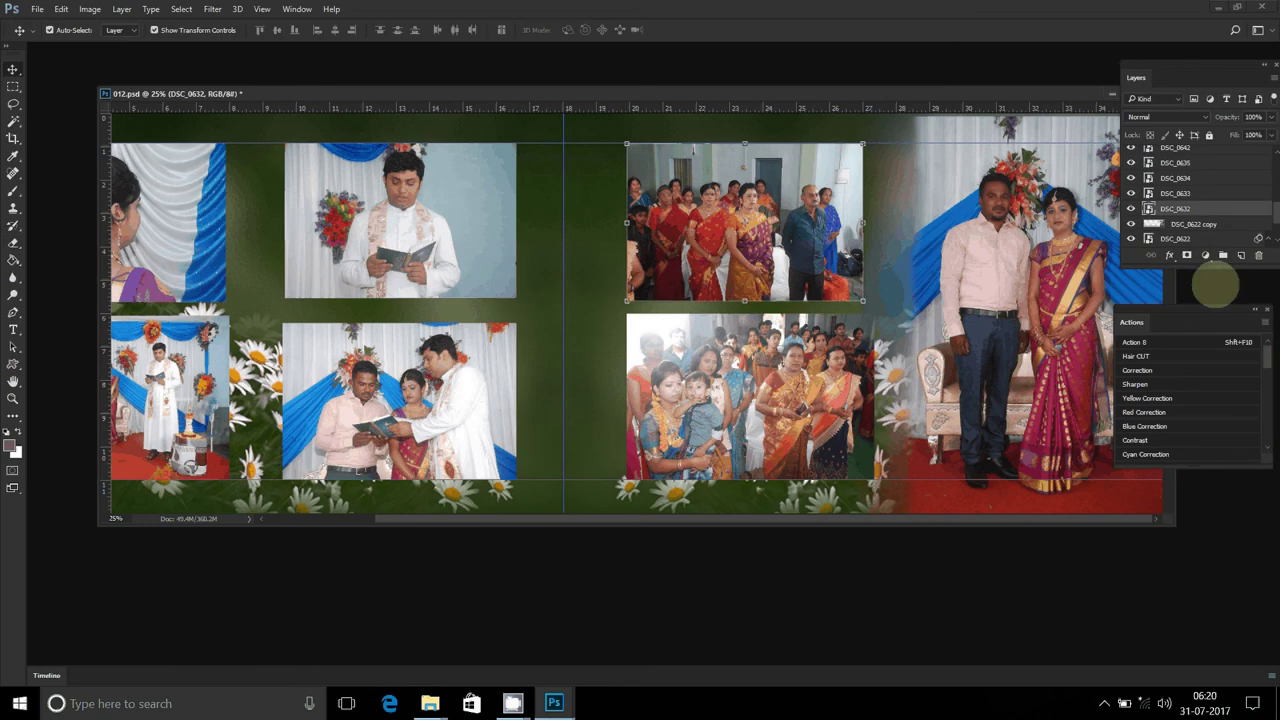
left_click(1169, 255)
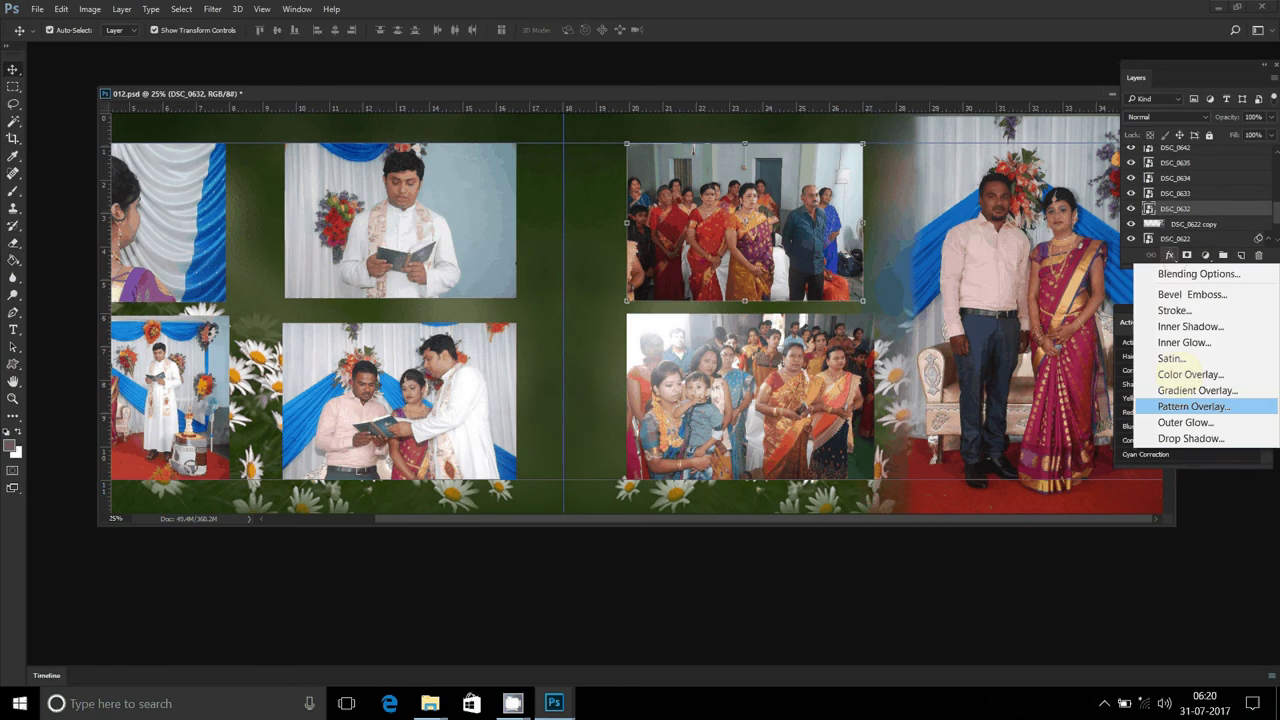
left_click(1175, 310)
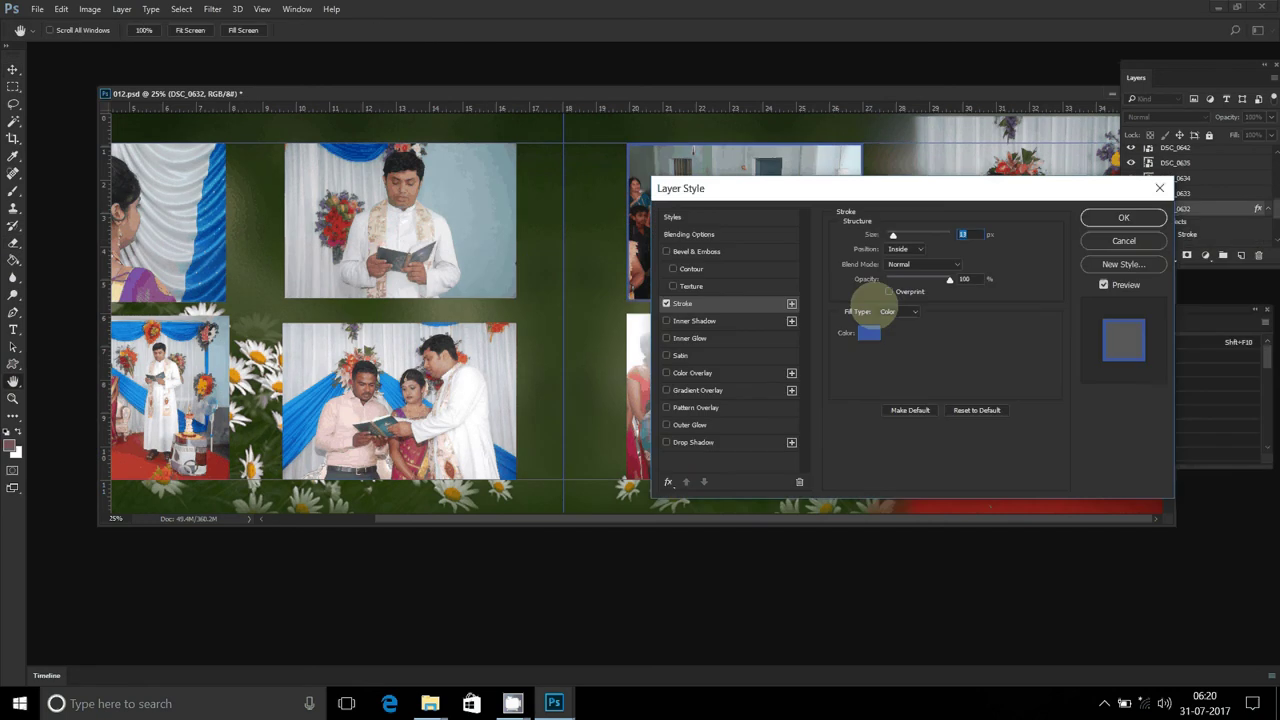
left_click(897, 312)
left_click(897, 339)
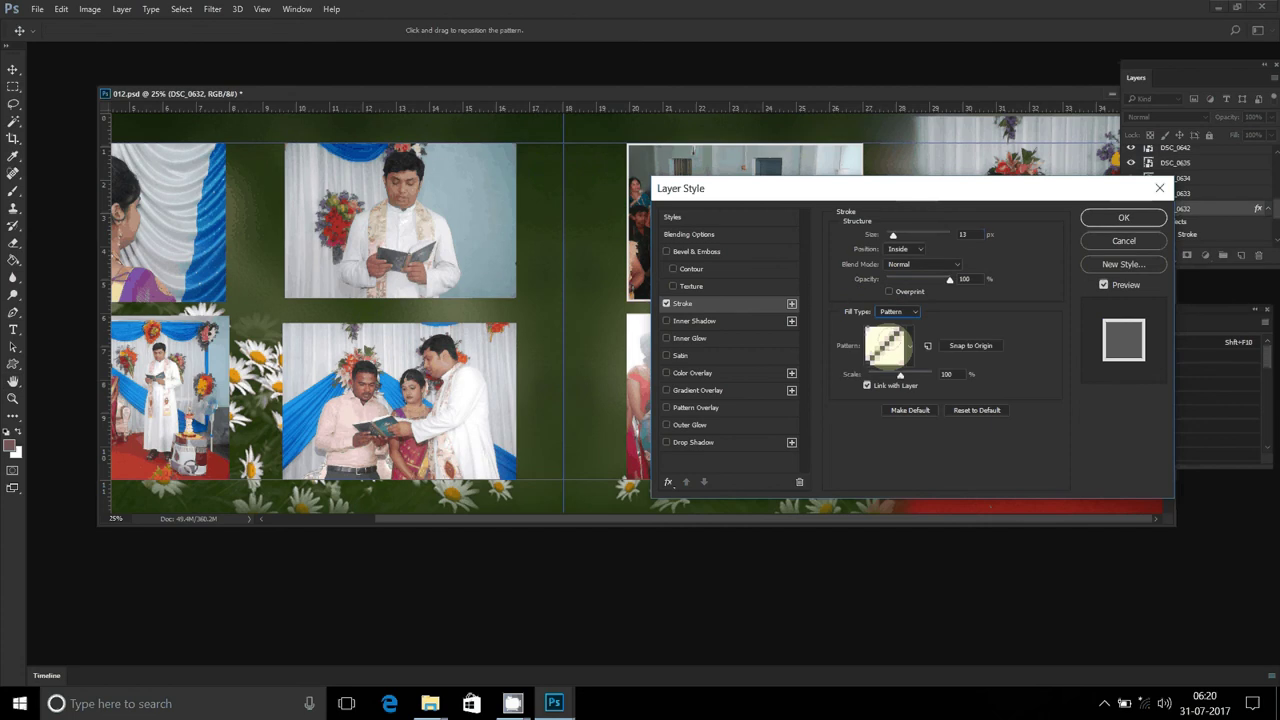
left_click(885, 345)
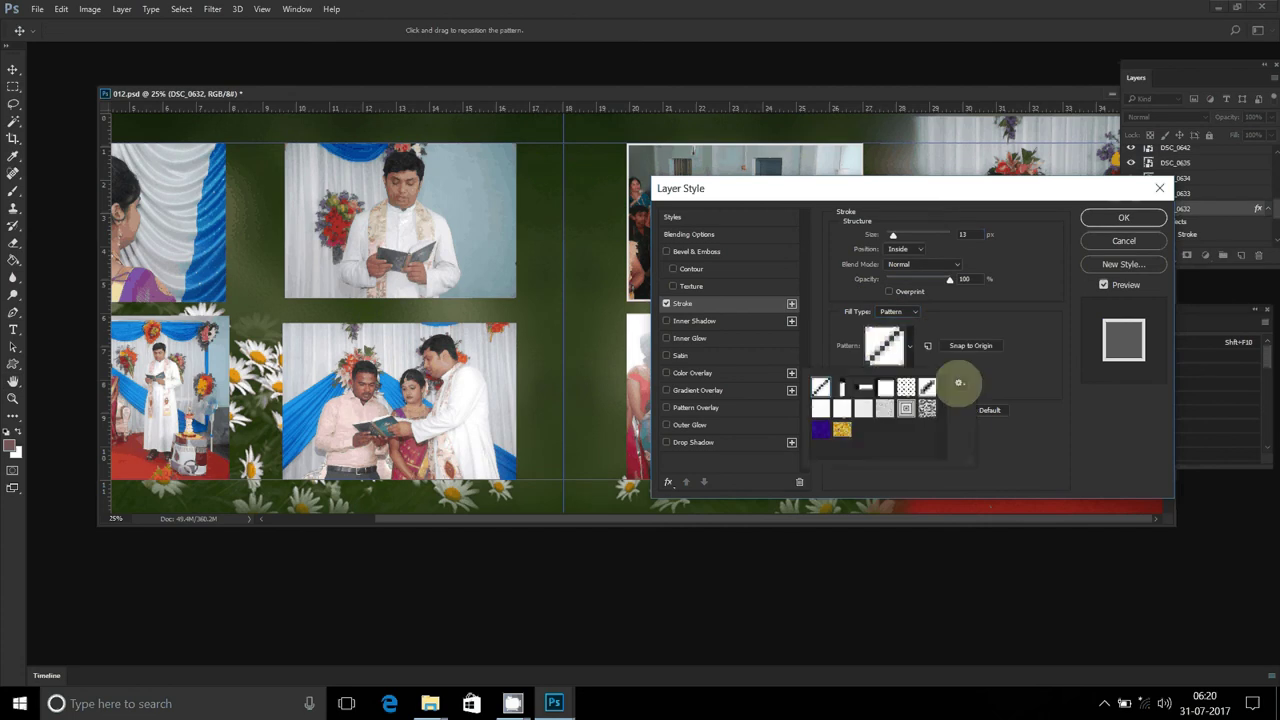
left_click(958, 382)
left_click(1008, 372)
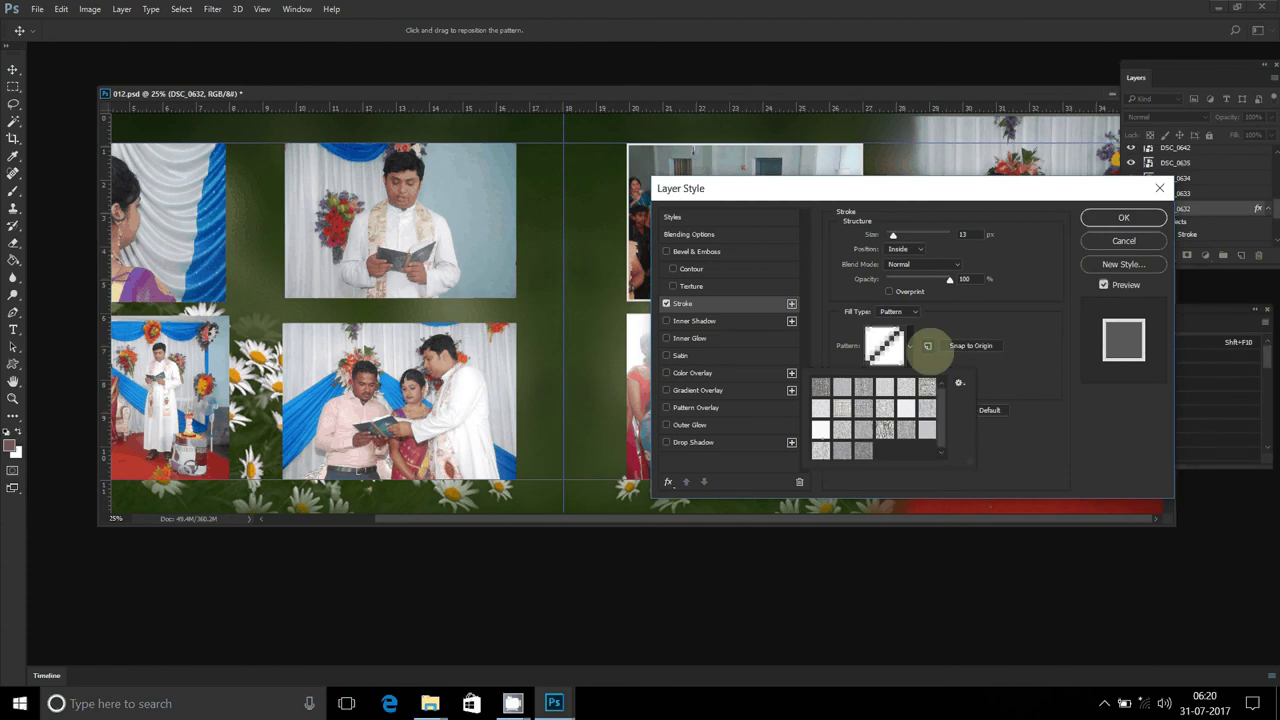
left_click(958, 382)
left_click(1002, 581)
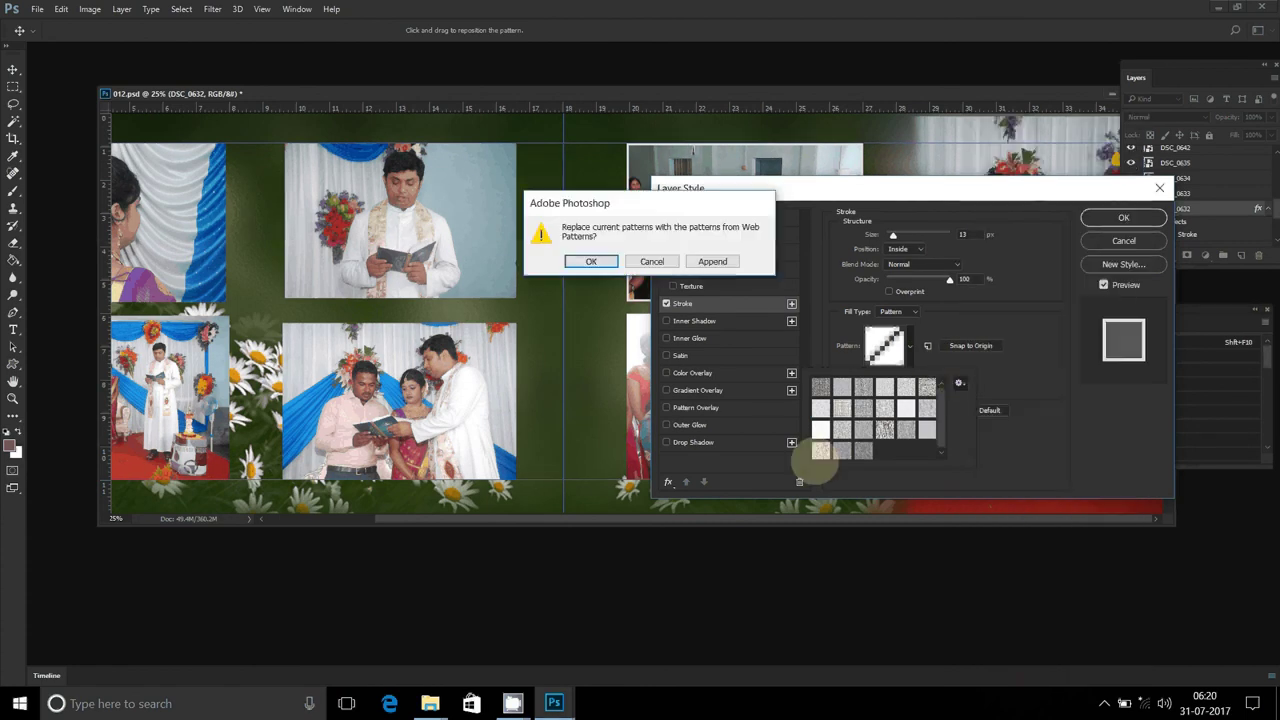
left_click(586, 261)
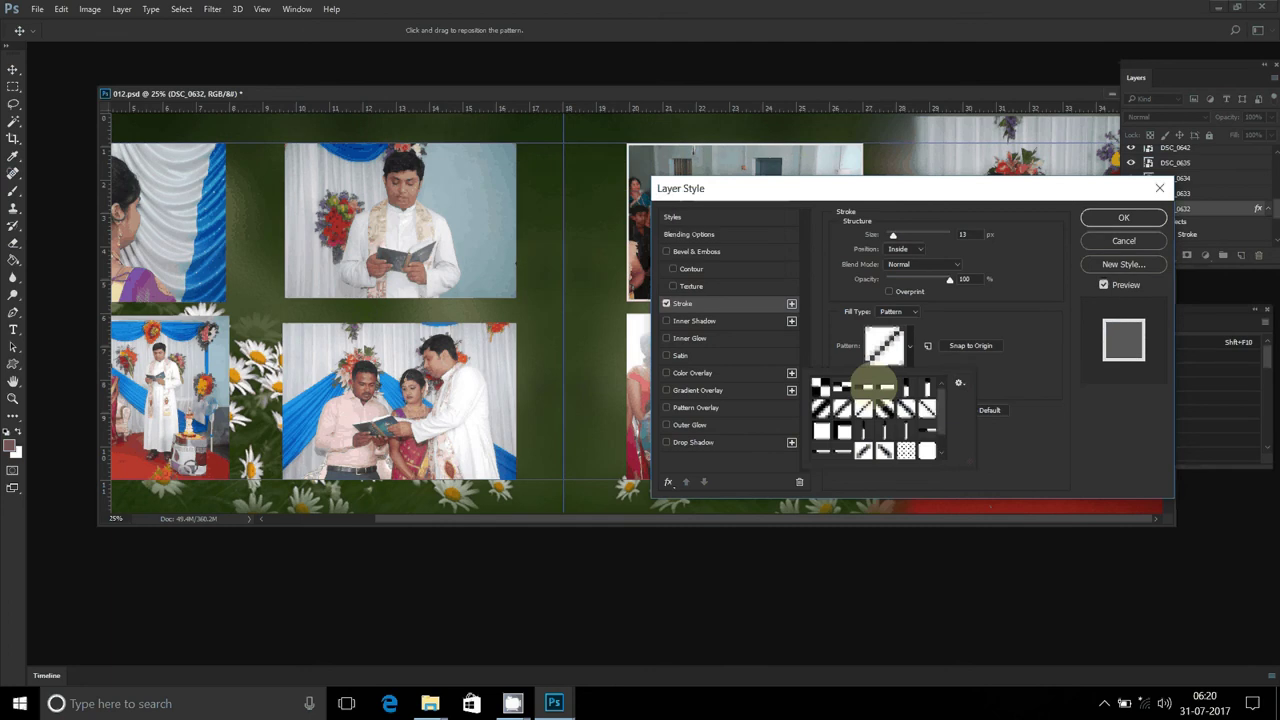
- Choose the white frame-style pattern, set stroke size 22 px, and apply it
scroll(850, 420, "down", 1)
left_click(820, 449)
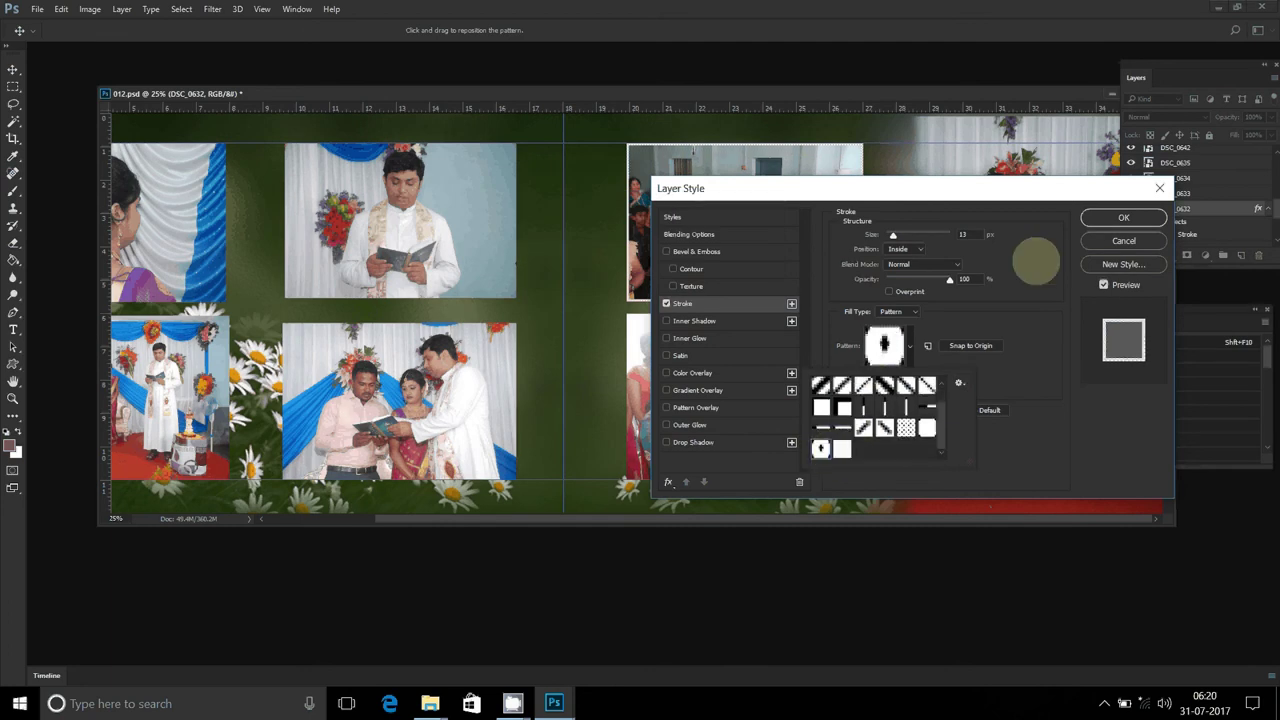
left_click(970, 280)
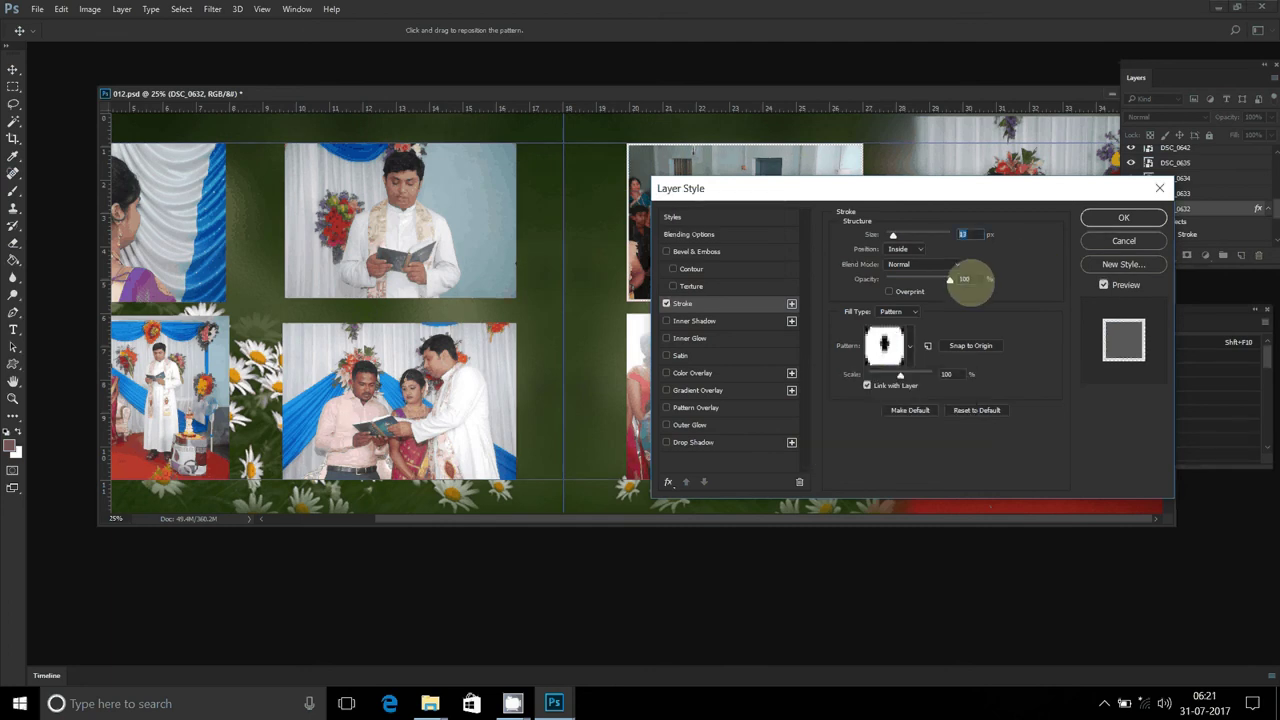
type("22")
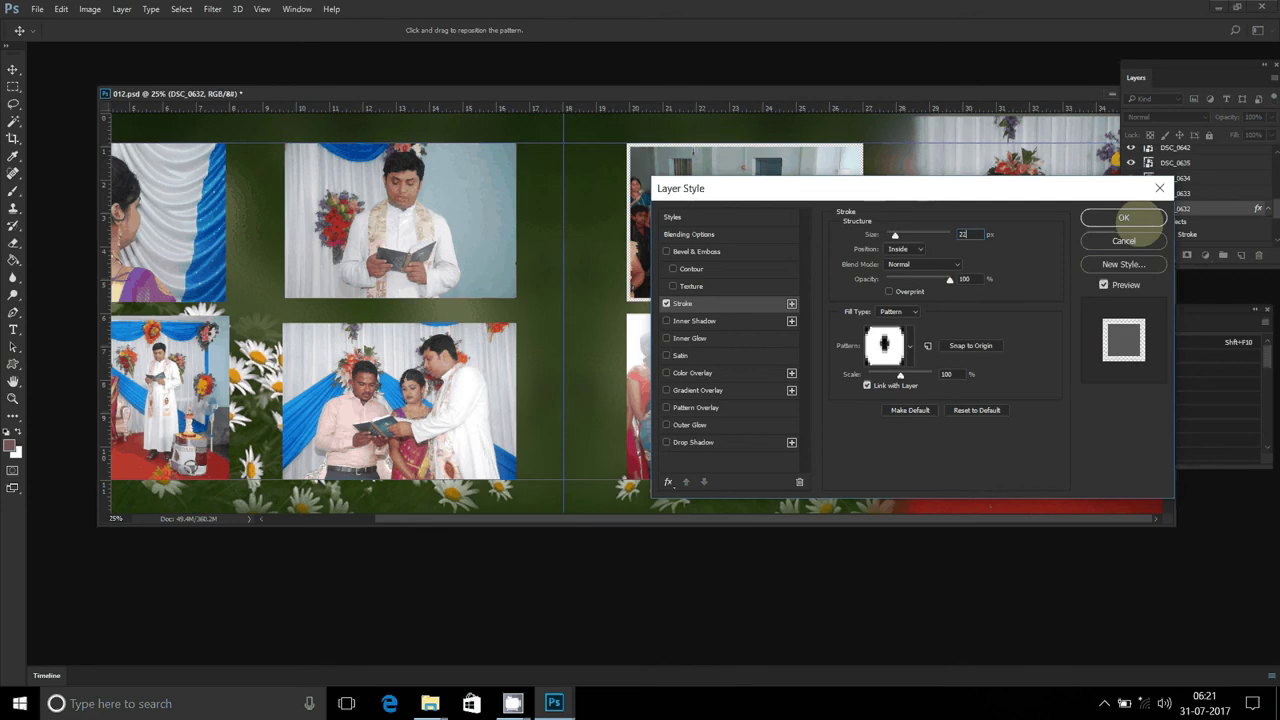
left_click(1124, 218)
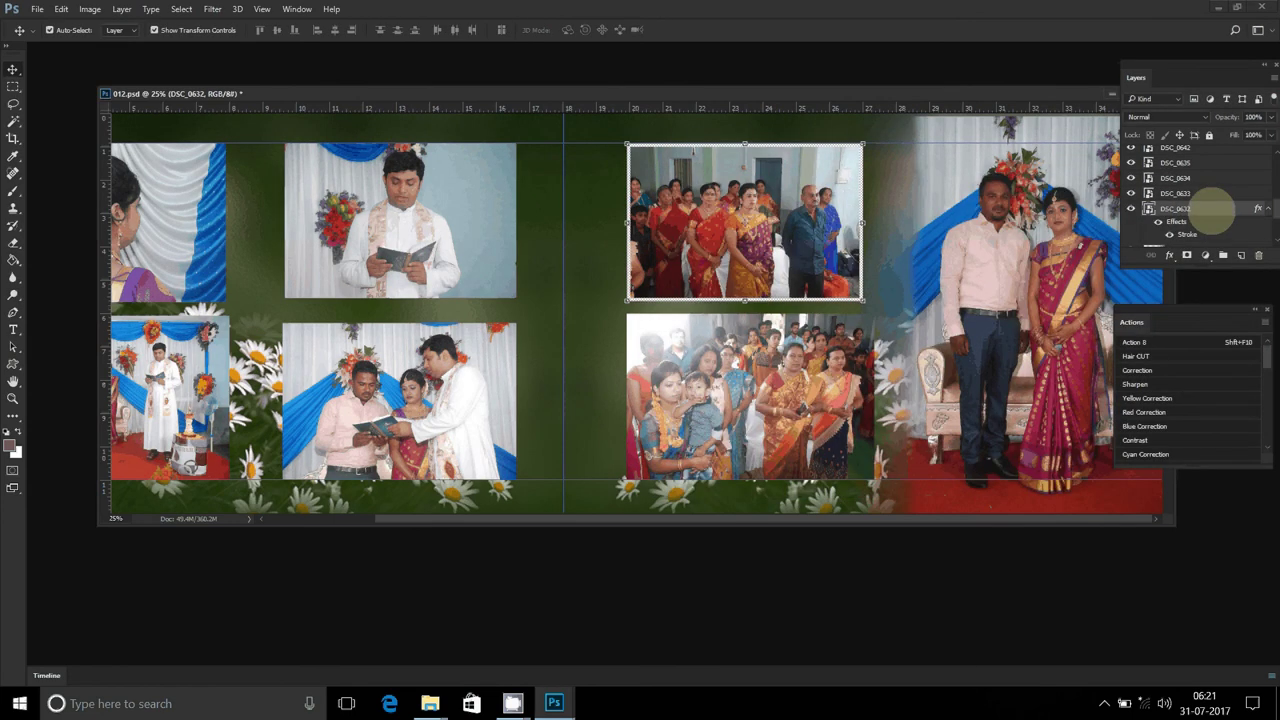
- Copy DSC_0632's stroke style and paste it onto DSC_0633 and DSC_0634
right_click(1212, 208)
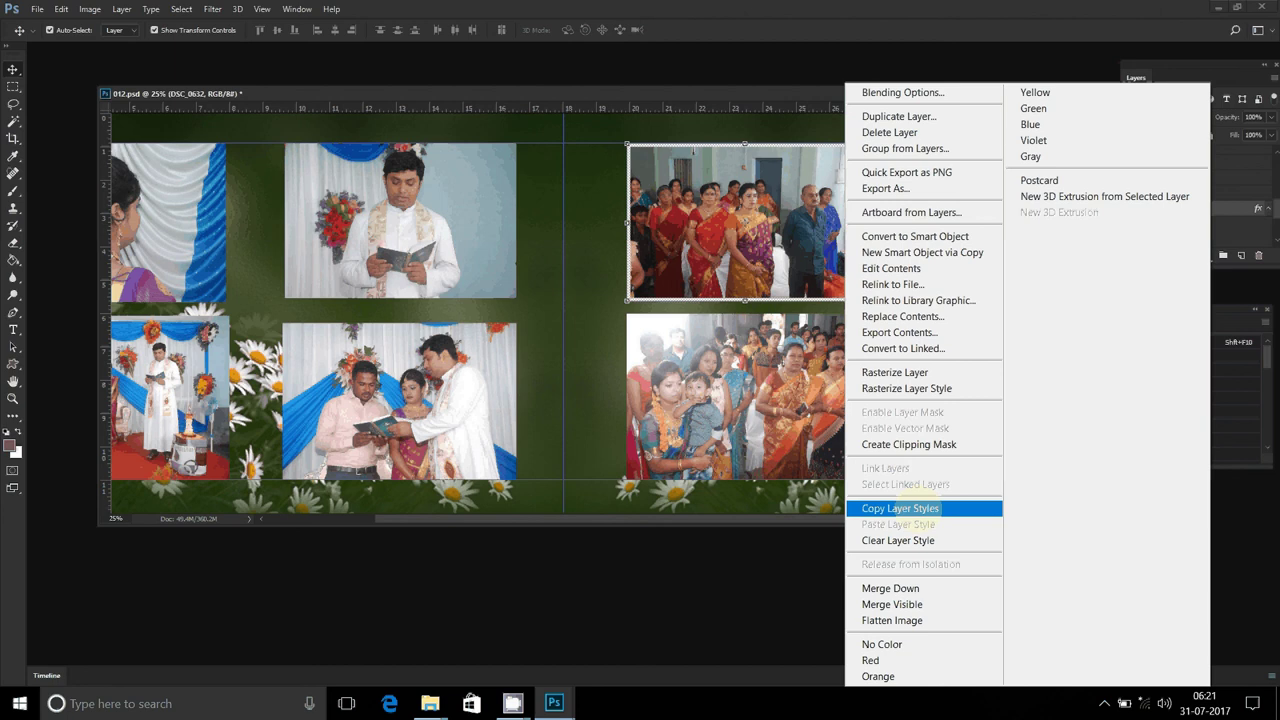
left_click(900, 508)
left_click(1230, 195)
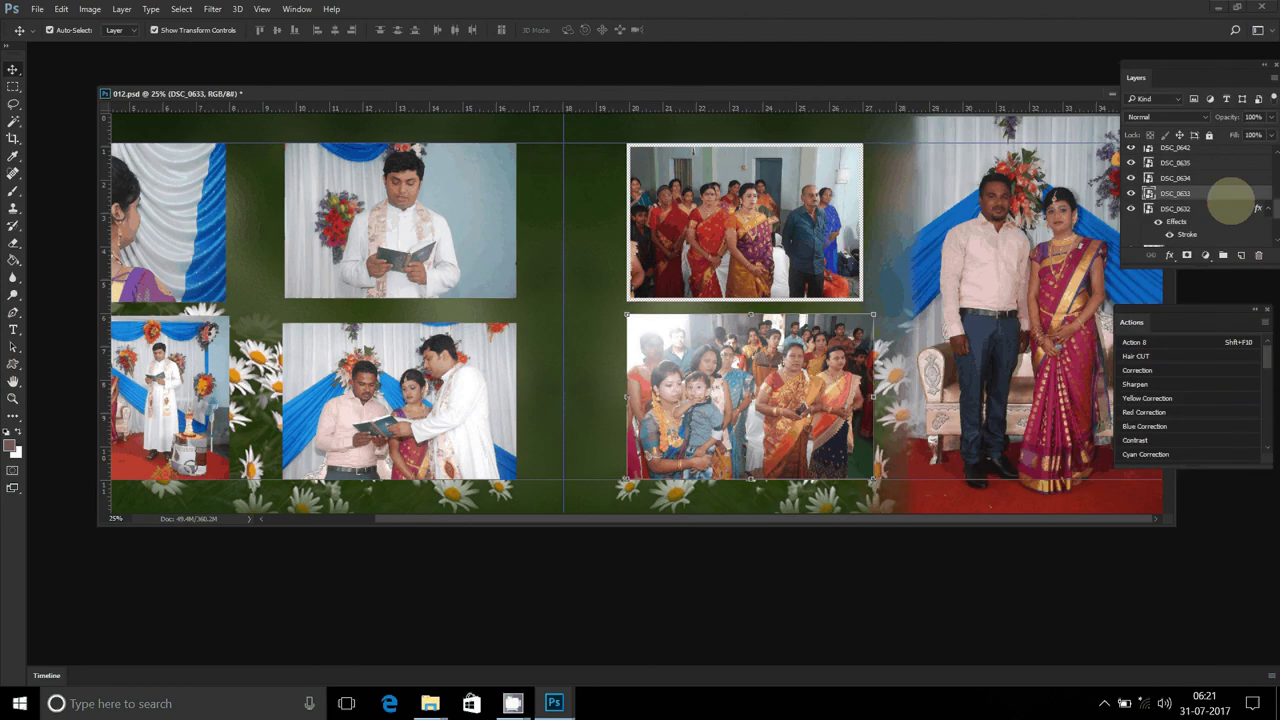
key("ctrl+alt+v")
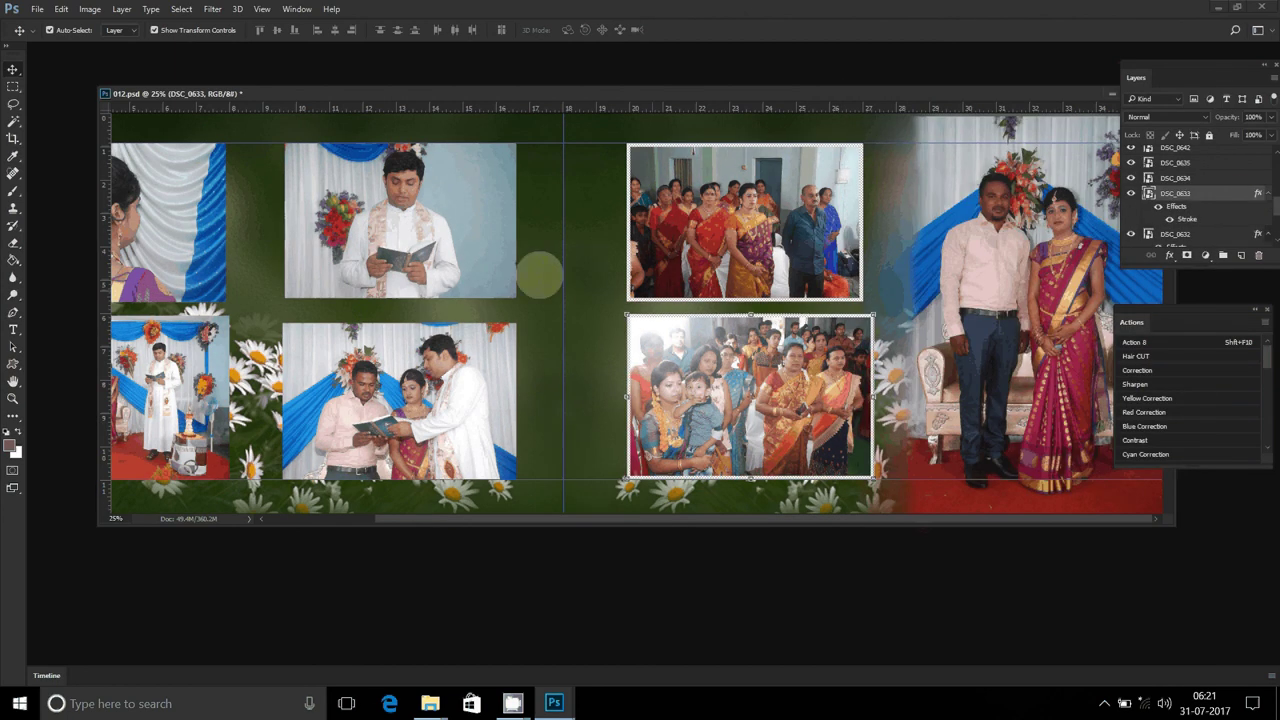
right_click(1222, 190)
left_click(911, 524)
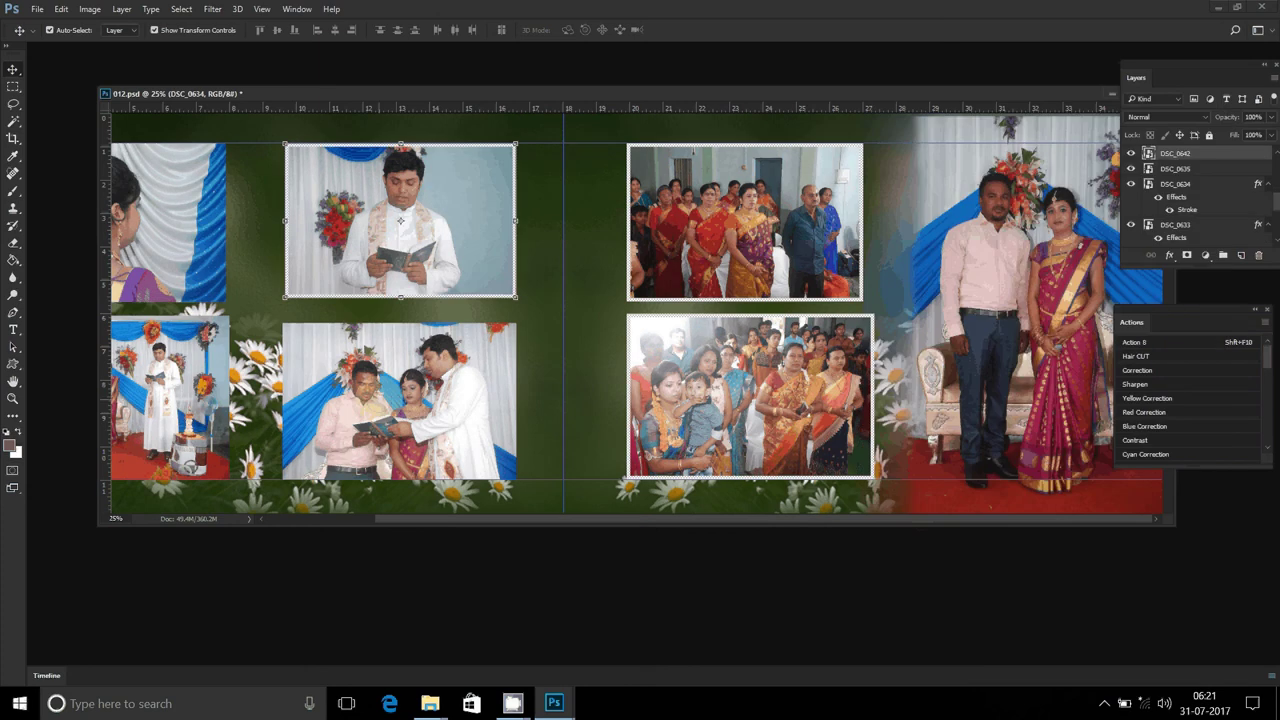
- Paste the white stroke style onto DSC_0642, DSC_0635 and DSC_0617
right_click(1175, 153)
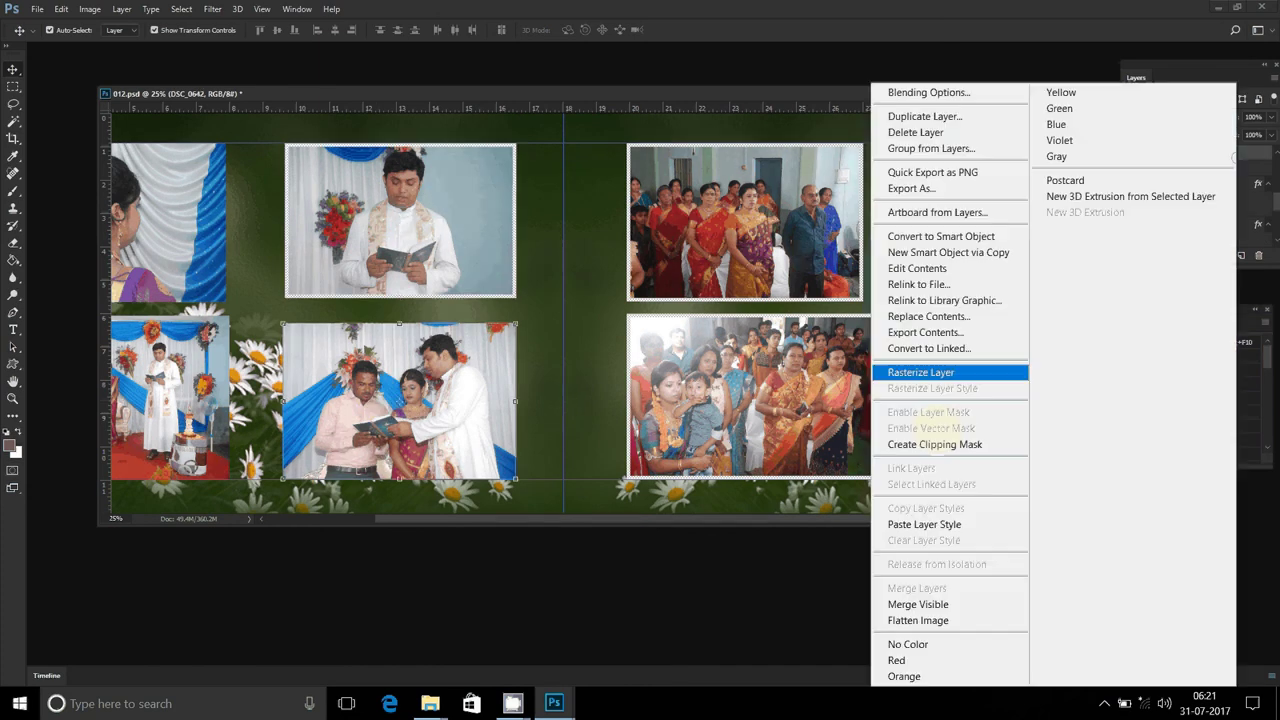
left_click(924, 524)
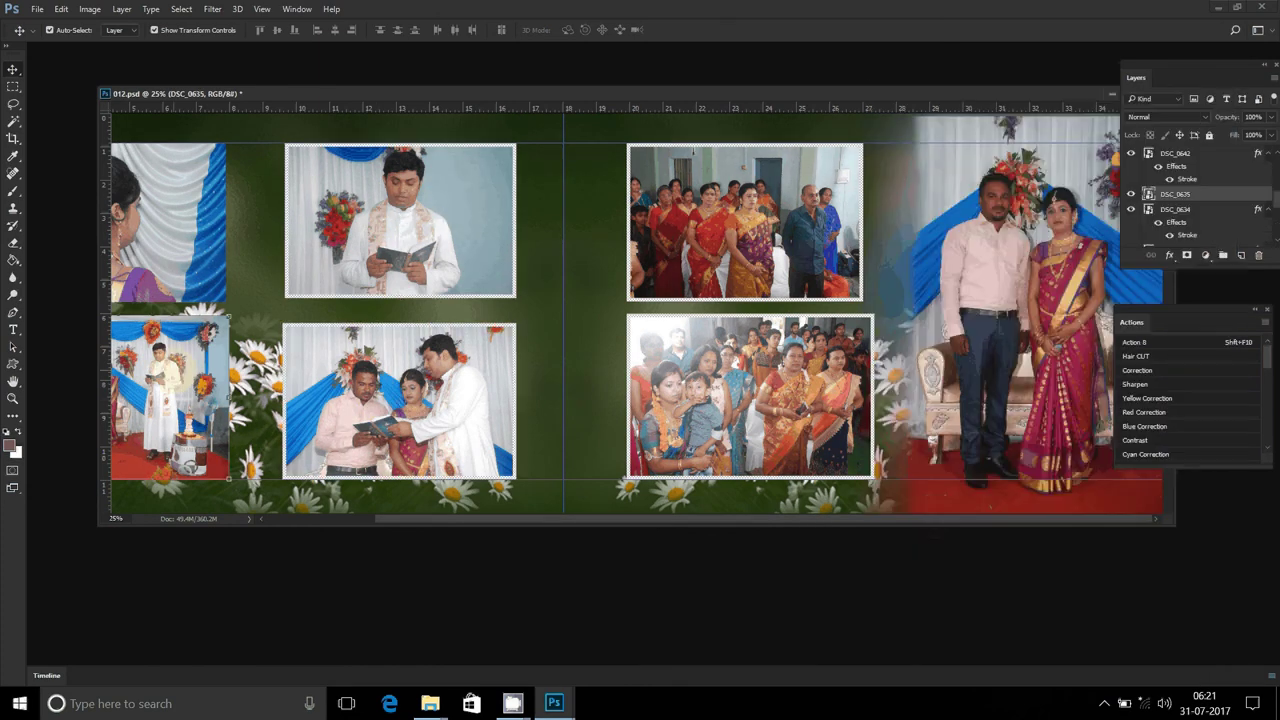
right_click(1234, 196)
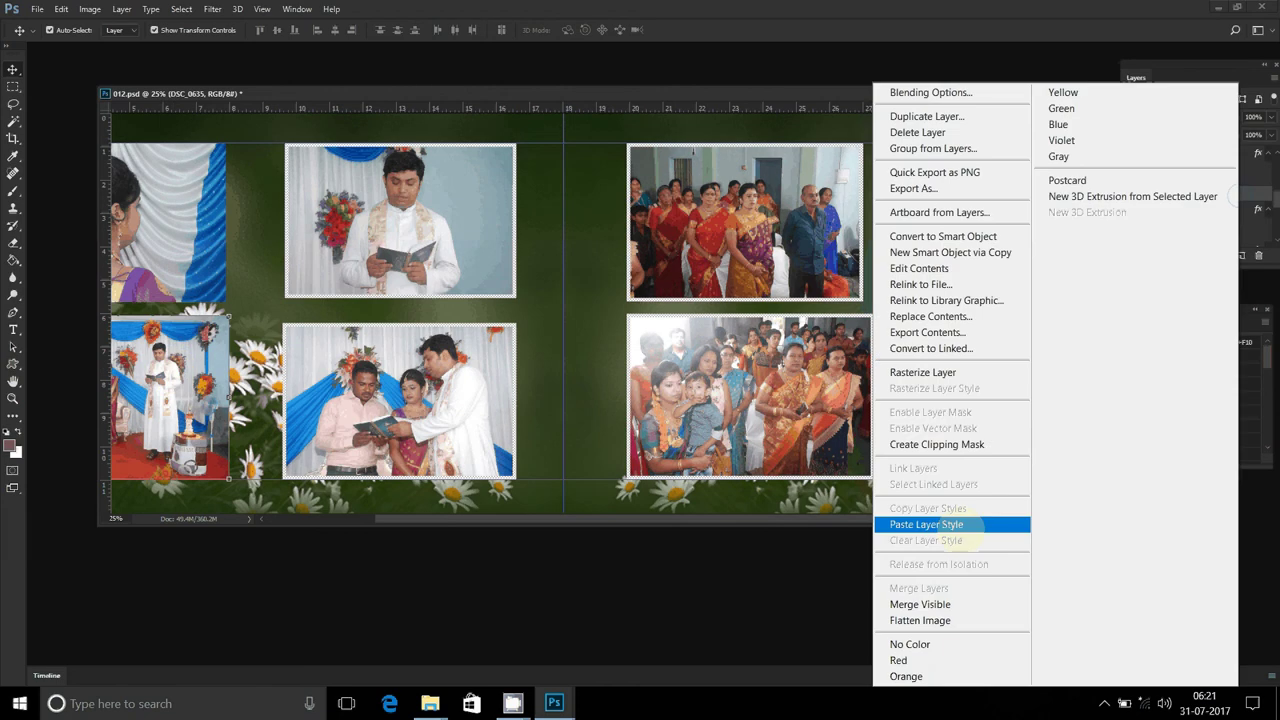
left_click(958, 526)
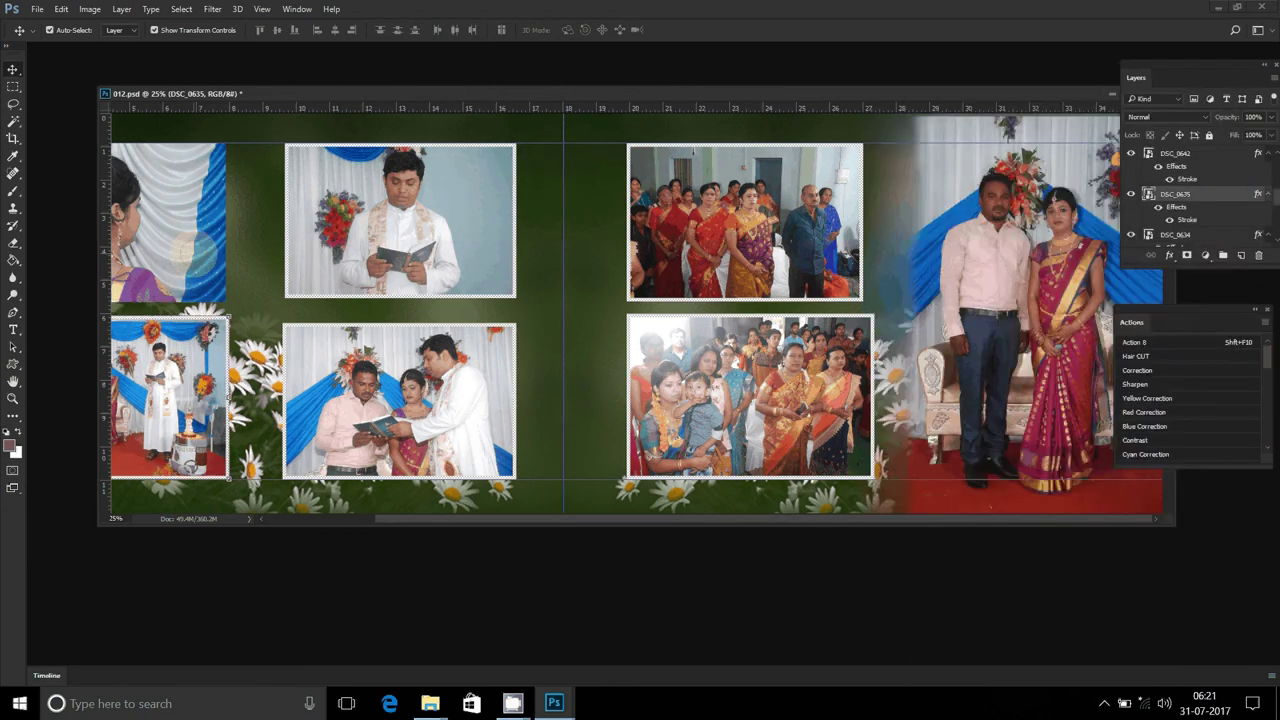
right_click(1232, 238)
left_click(911, 524)
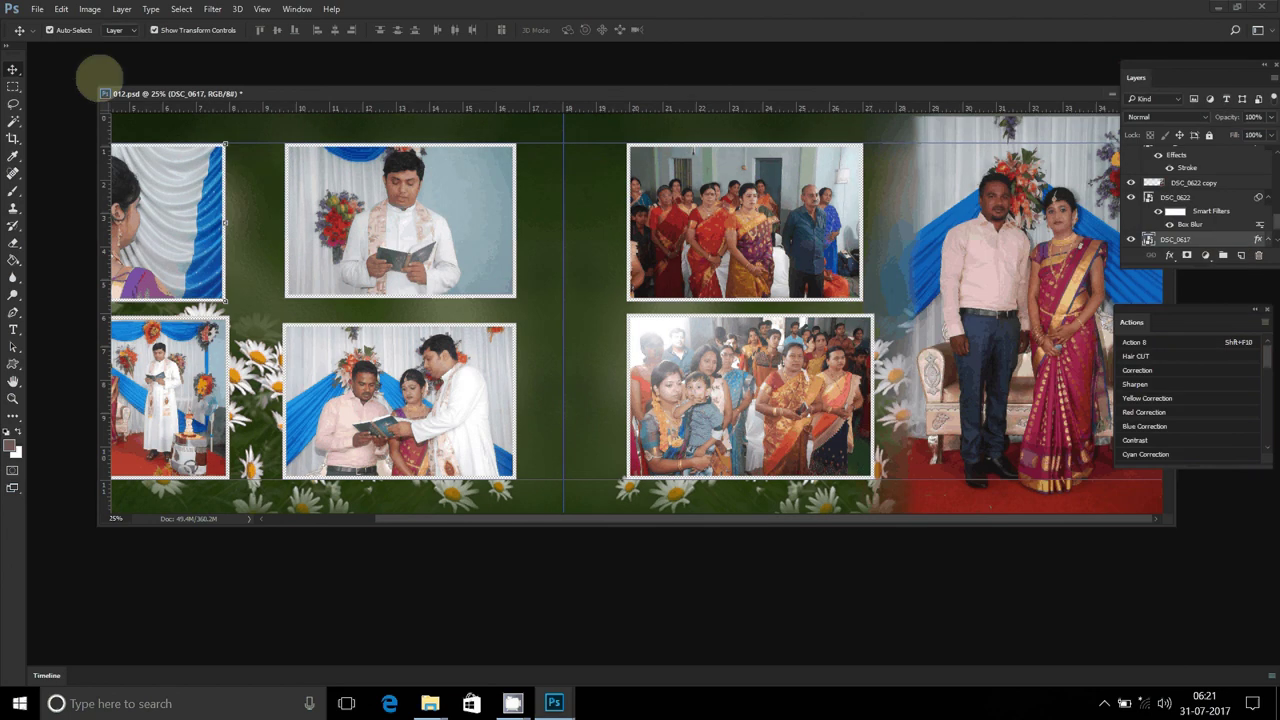
- Flatten the spread, then in Save As delete the old 012 file and choose JPEG
left_click(121, 9)
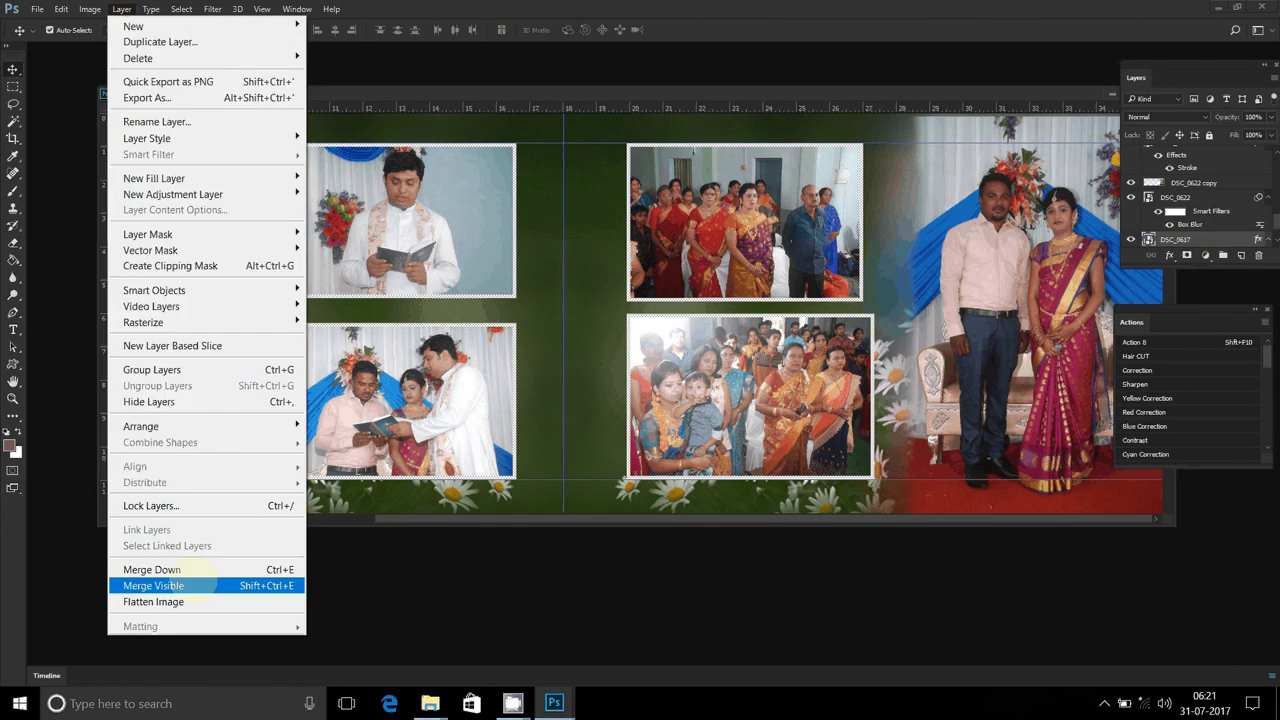
left_click(190, 600)
left_click(36, 9)
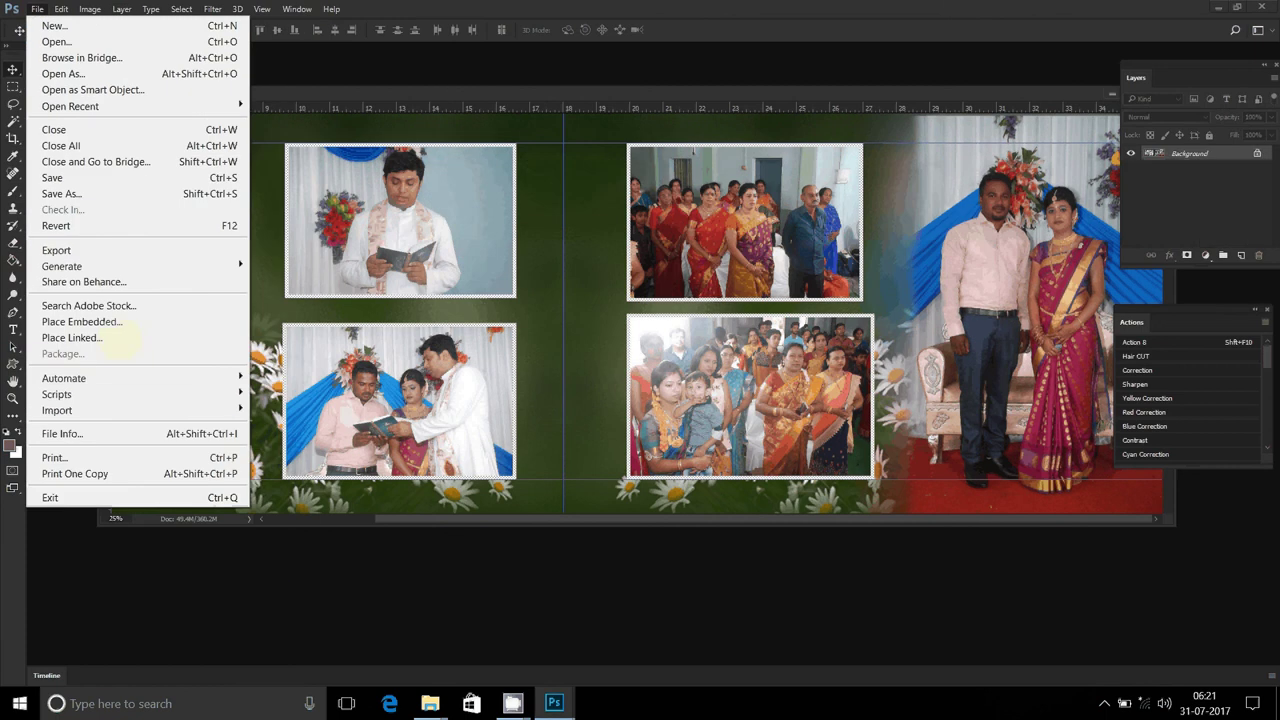
left_click(62, 193)
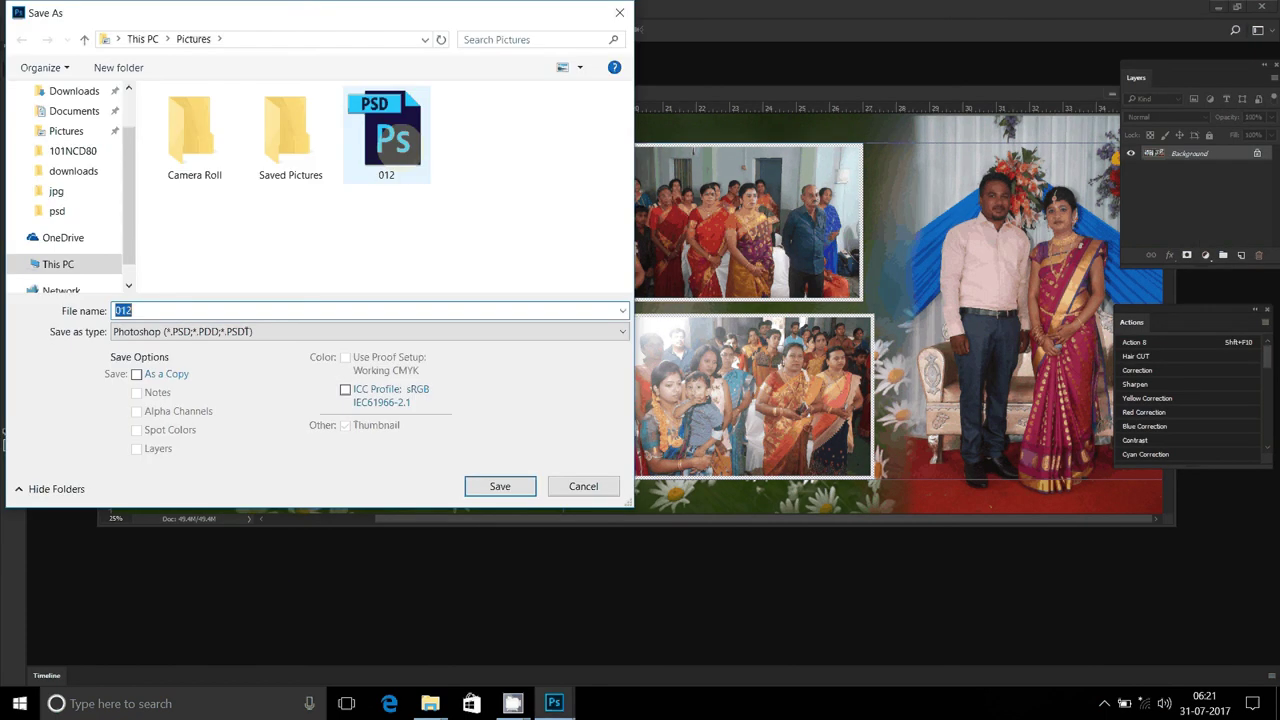
left_click(408, 150)
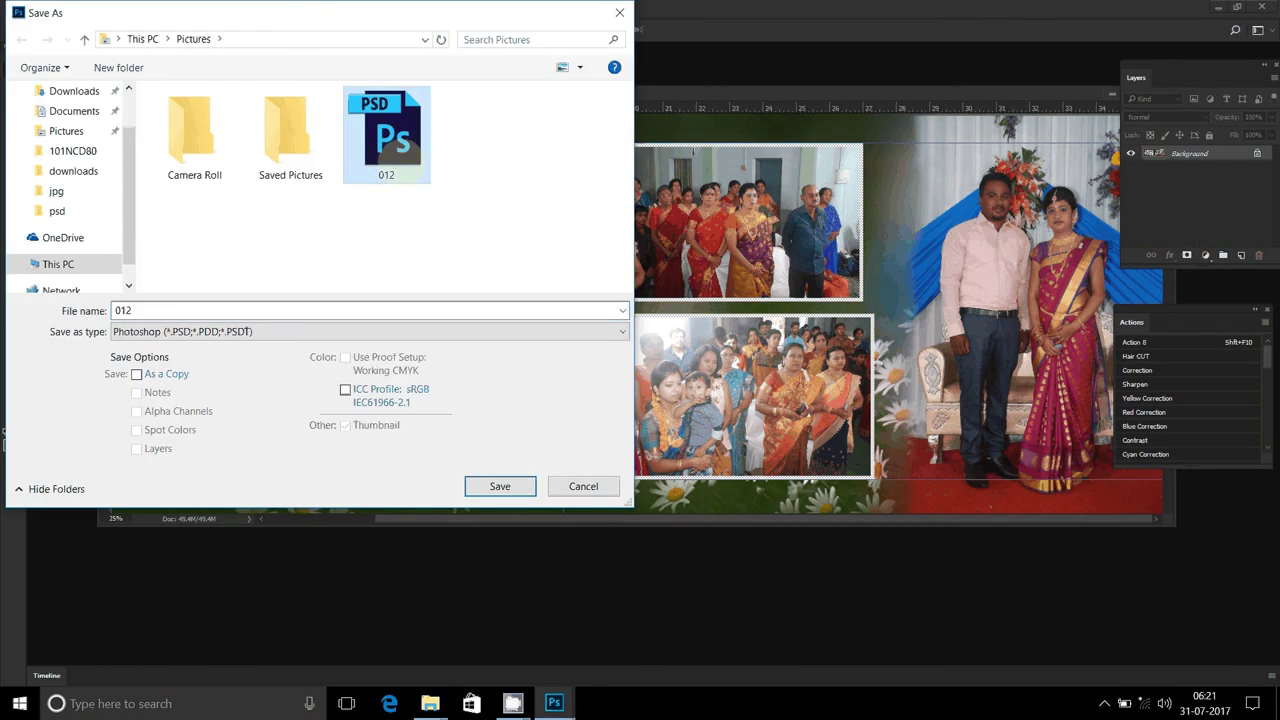
key("Delete")
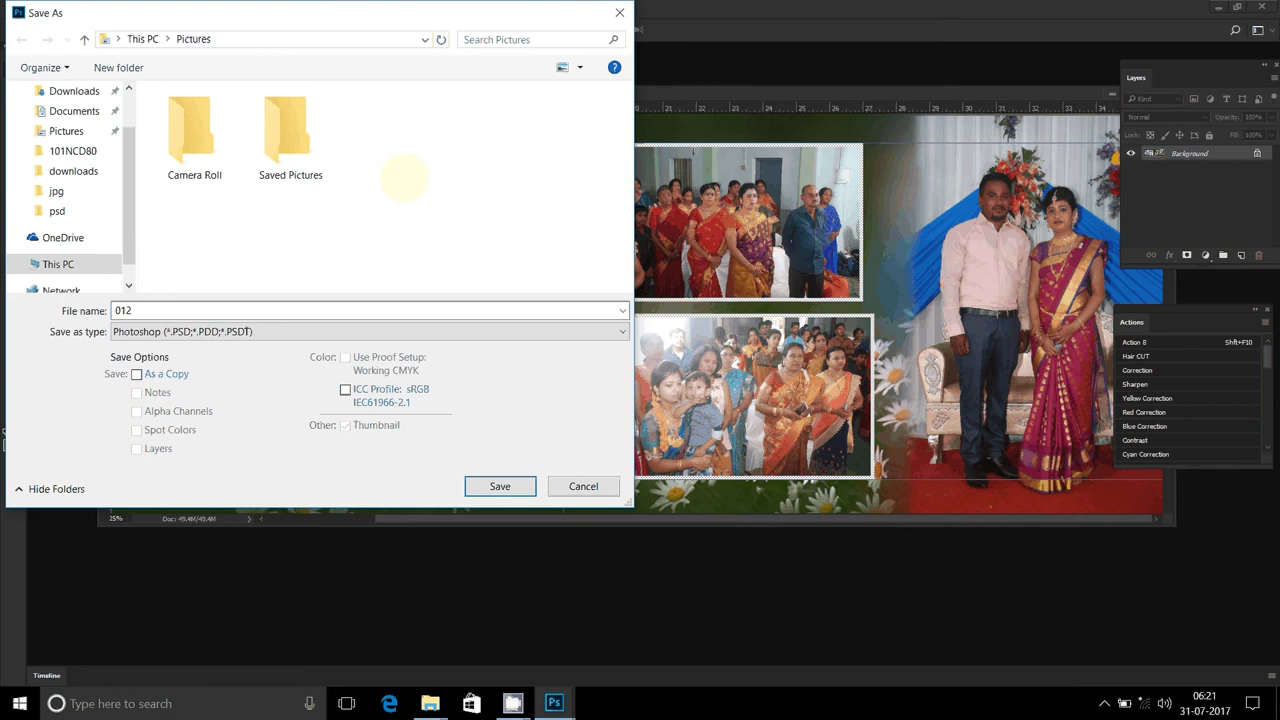
left_click(150, 331)
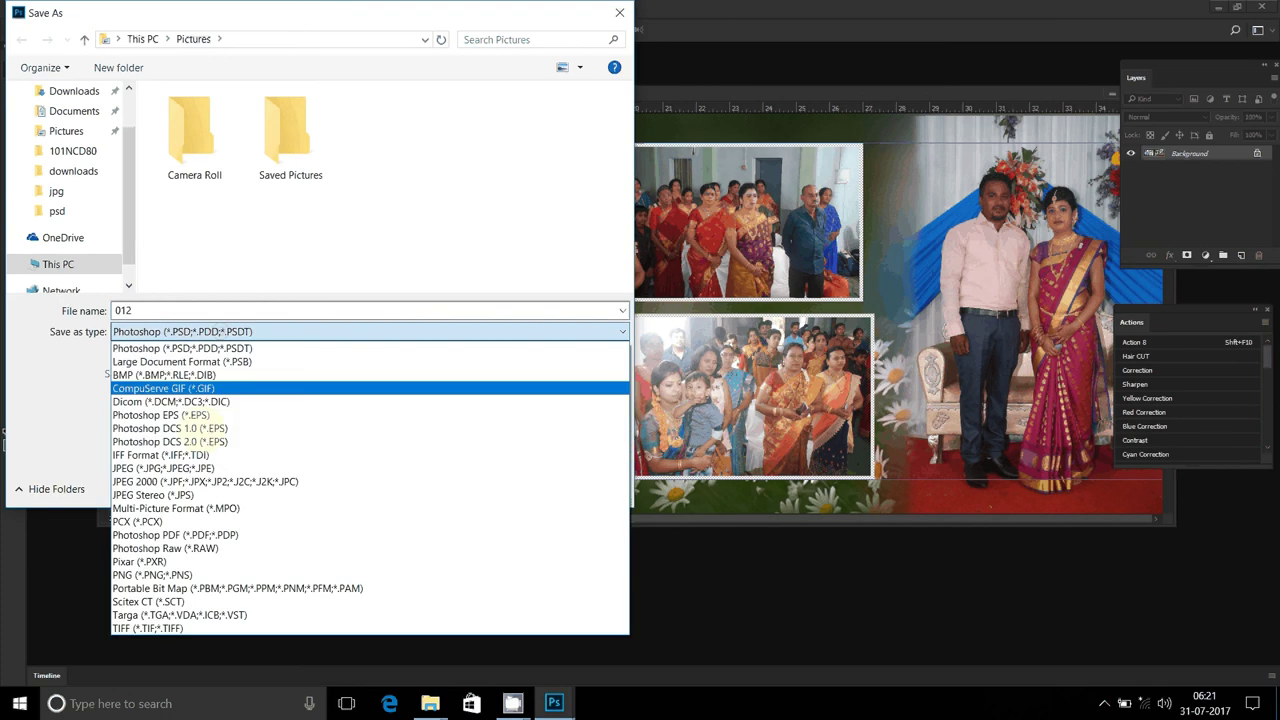
left_click(208, 467)
- Save the spread as 02 in the album folder on DATA (D:) at maximum quality
left_click(58, 263)
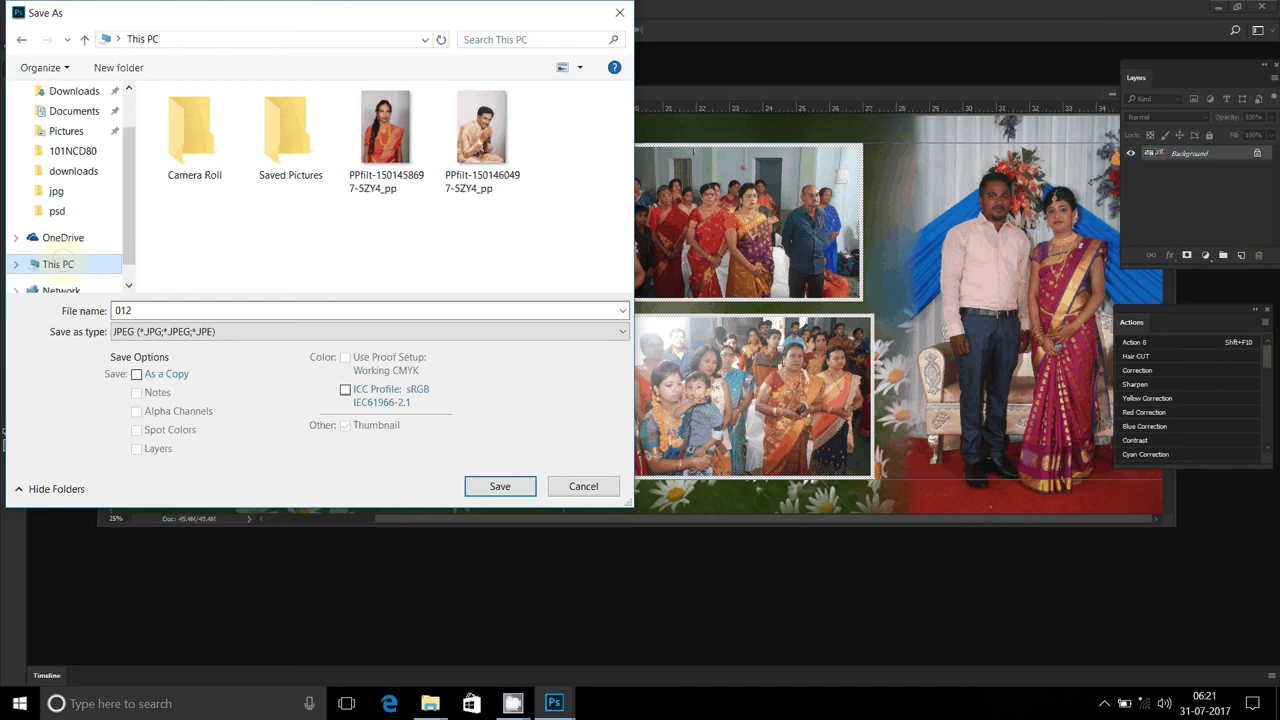
left_click(263, 131)
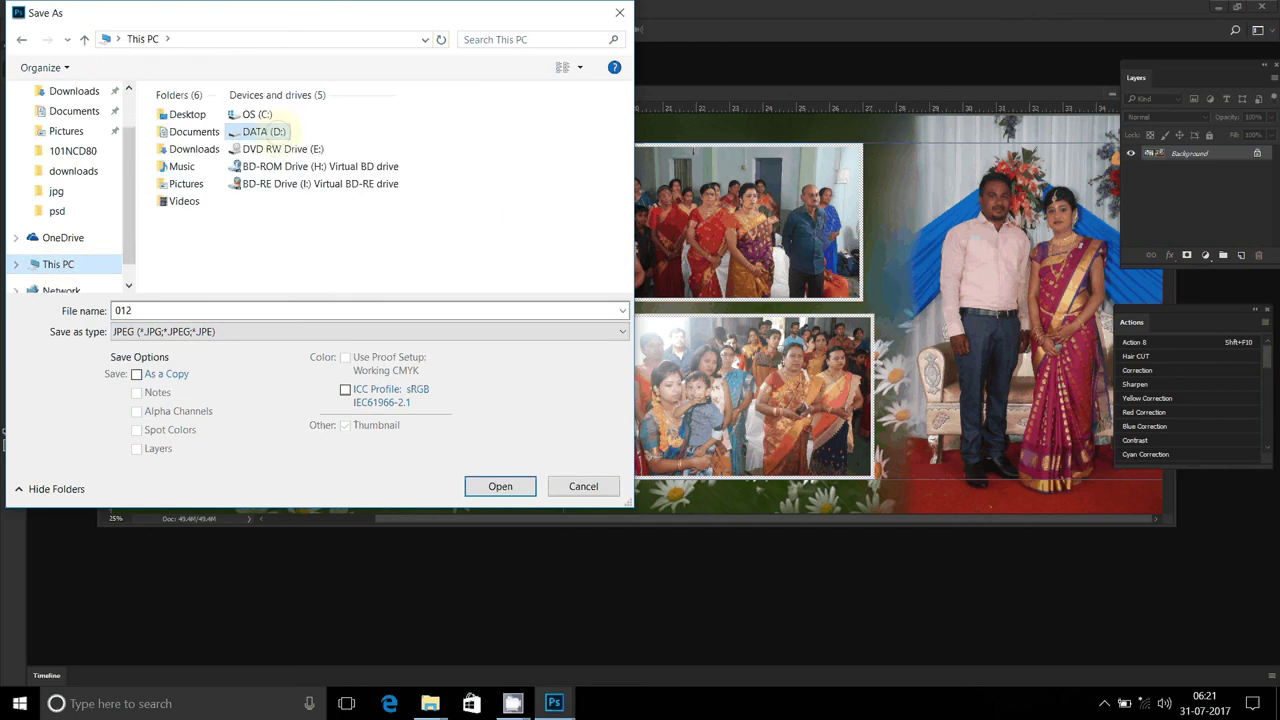
double_click(280, 130)
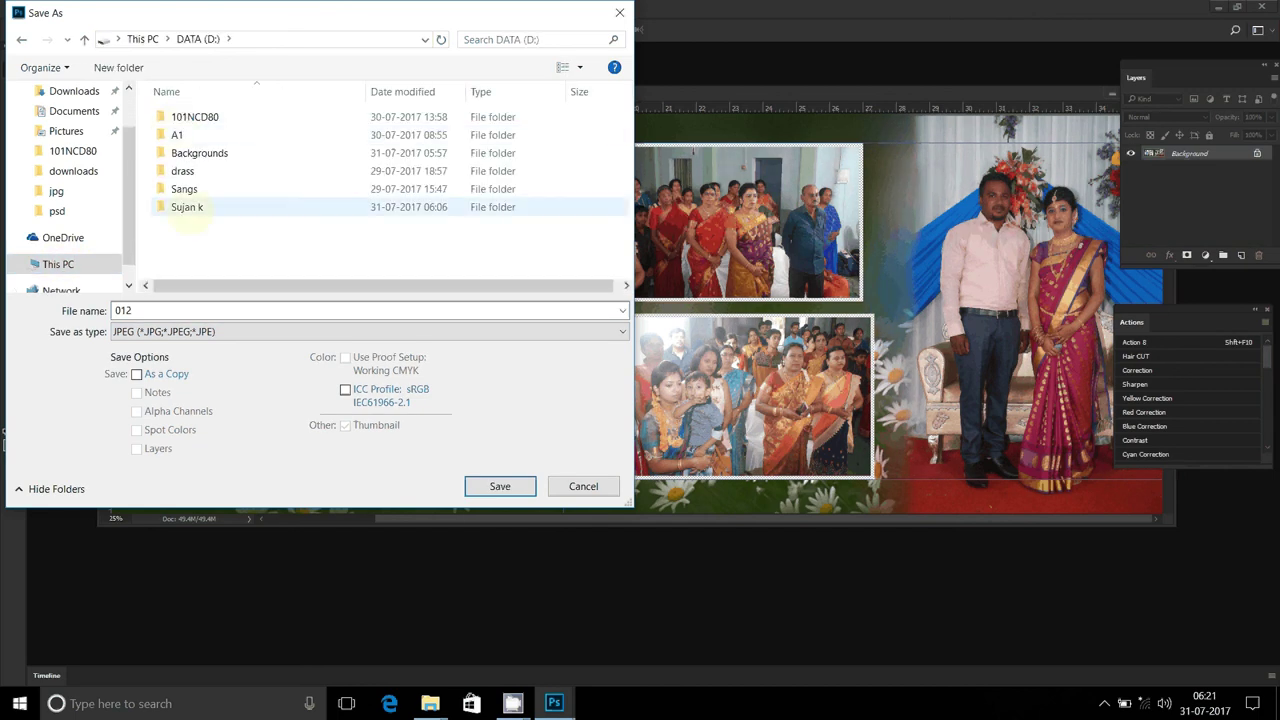
double_click(187, 208)
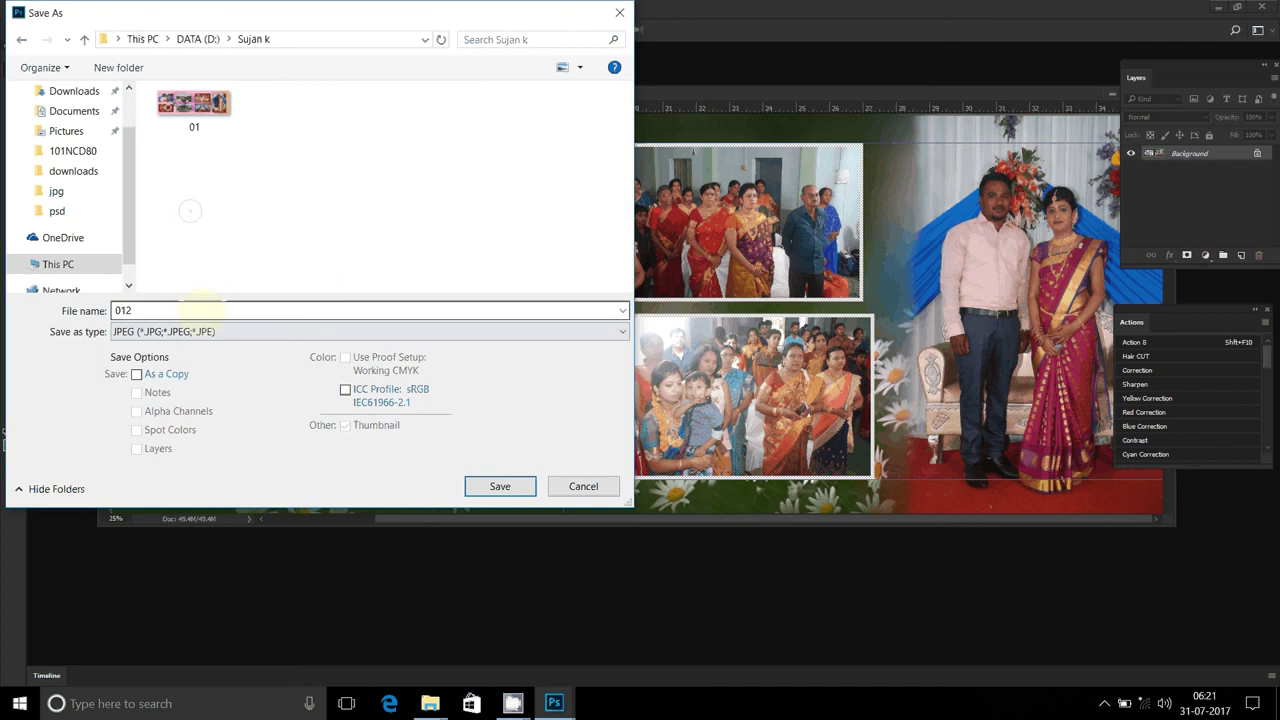
double_click(201, 311)
type("02")
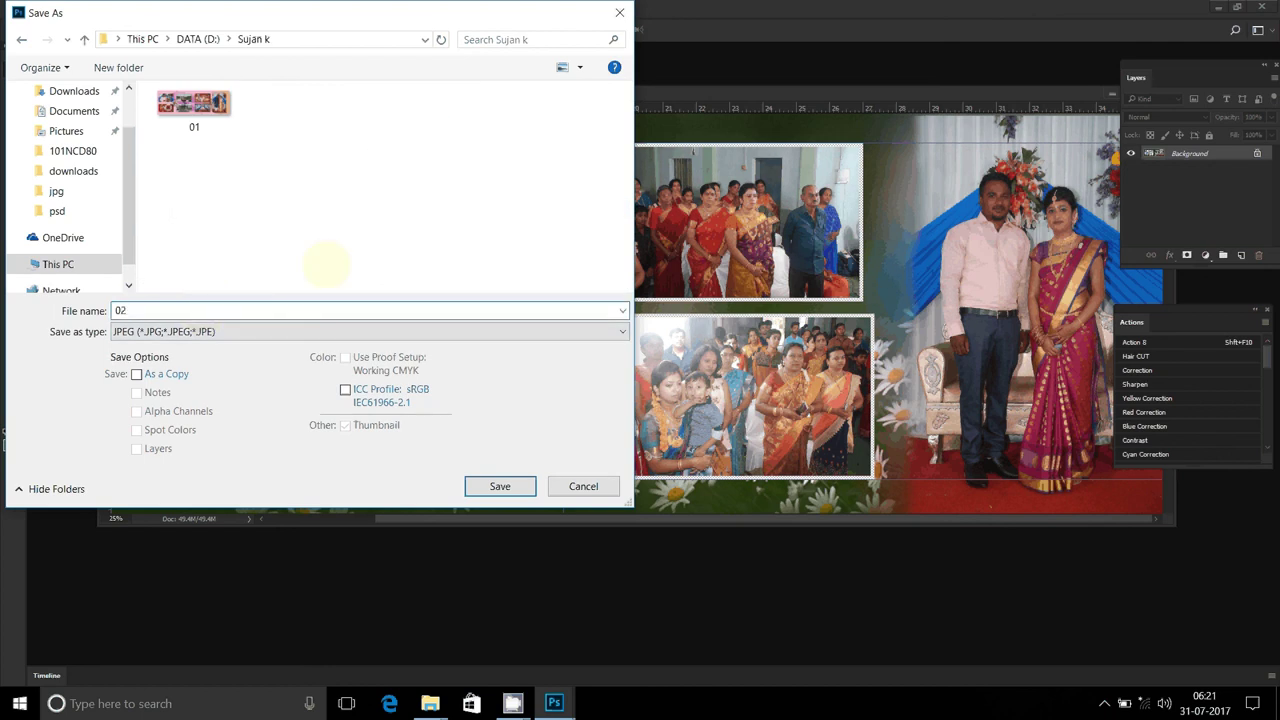
left_click(510, 488)
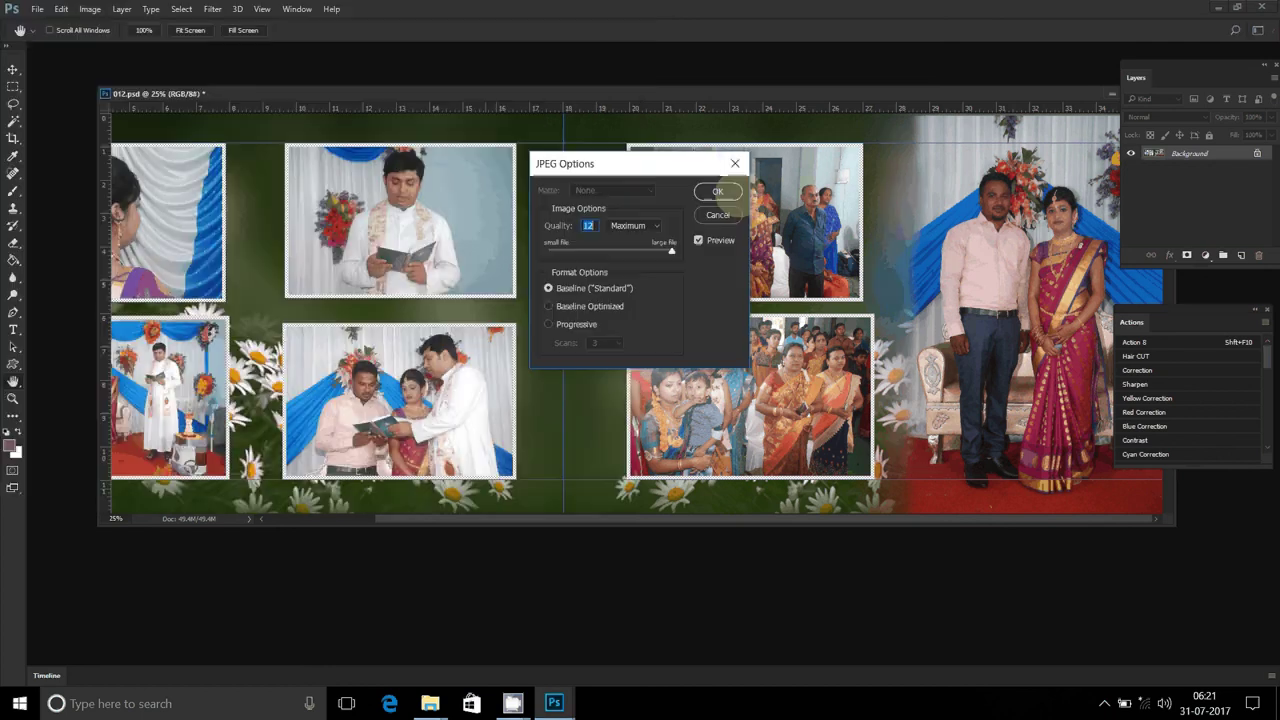
left_click(717, 191)
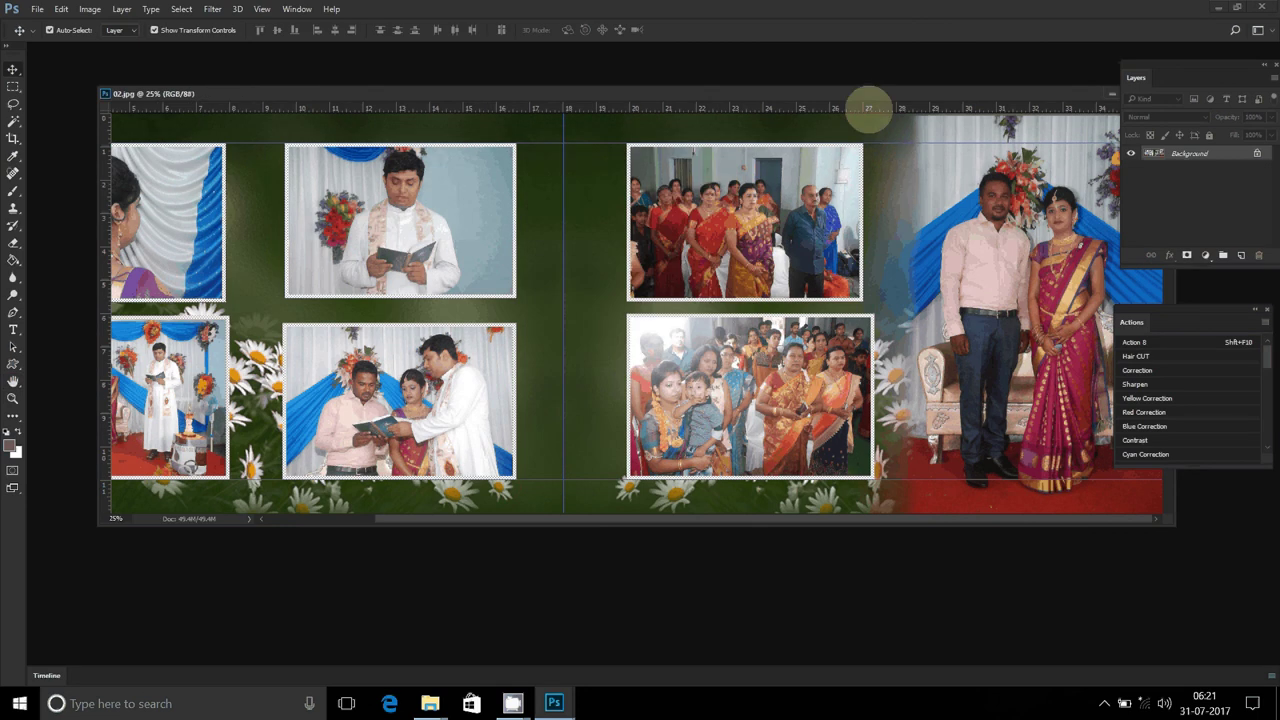
- Close 02.jpg and select the 013 template in the 12x36 backgrounds folder
left_click_drag(869, 110, 806, 110)
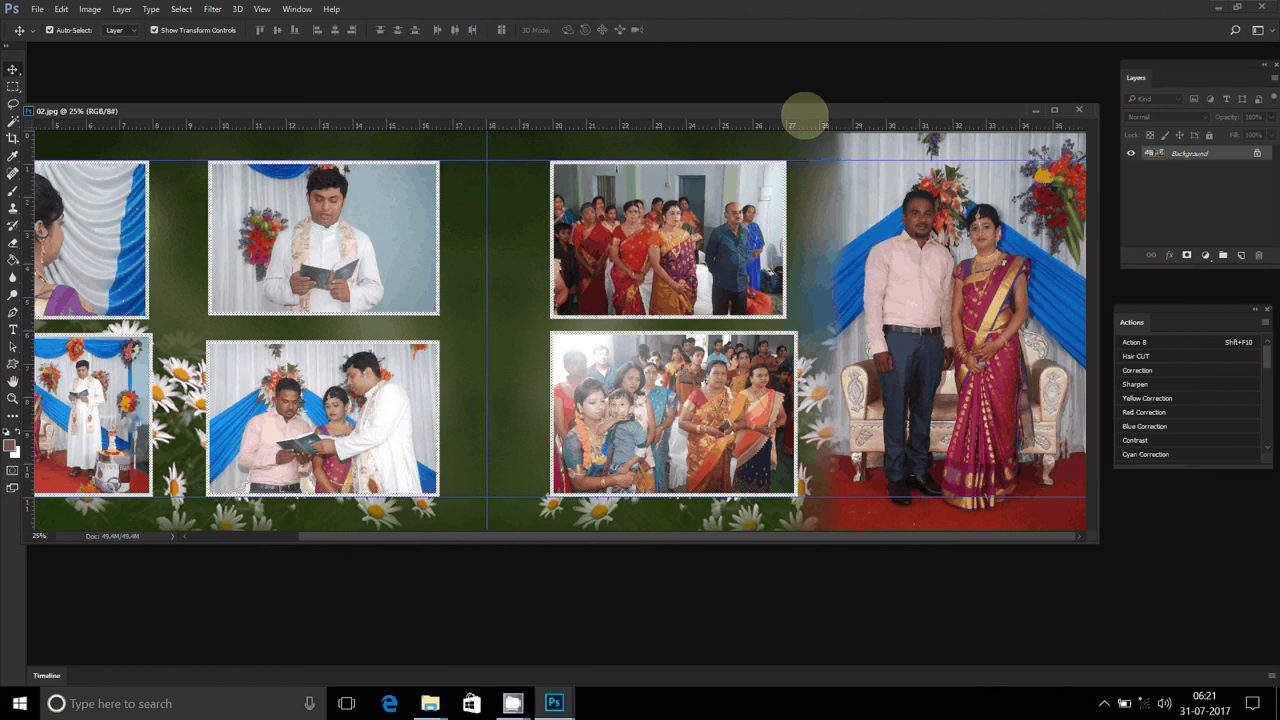
key("ctrl+w")
mouse_move(430, 703)
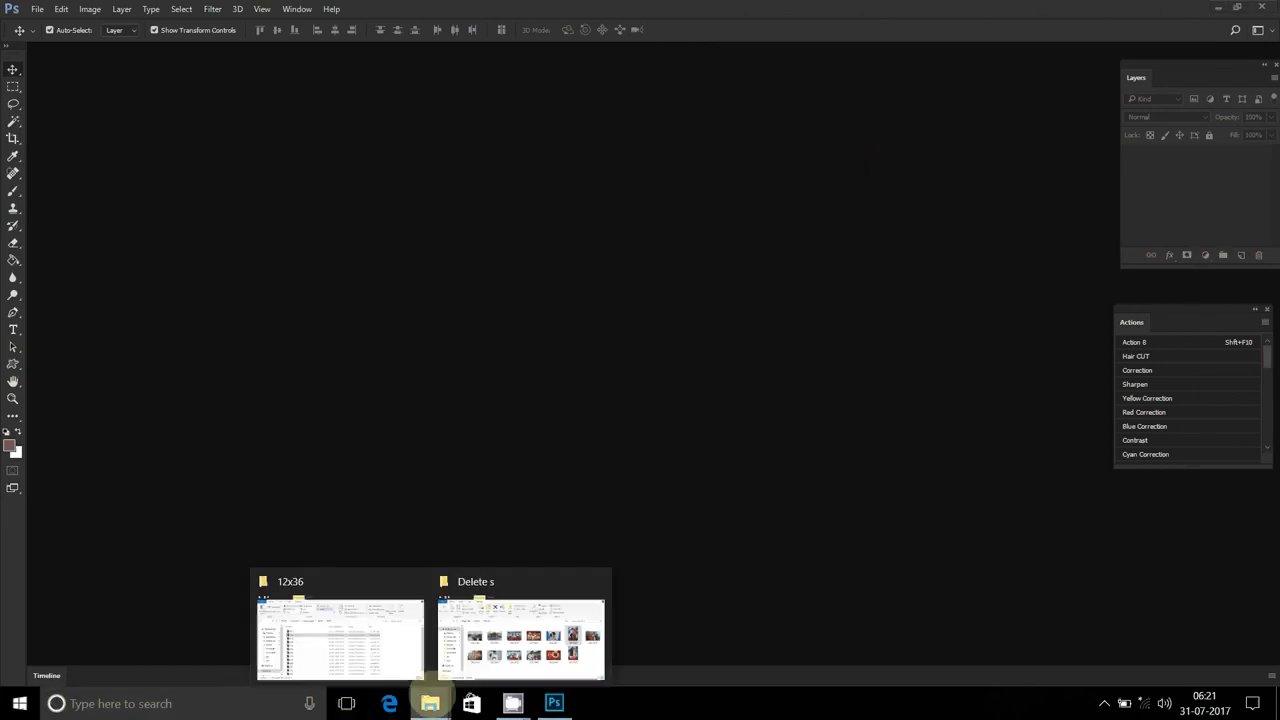
left_click(520, 635)
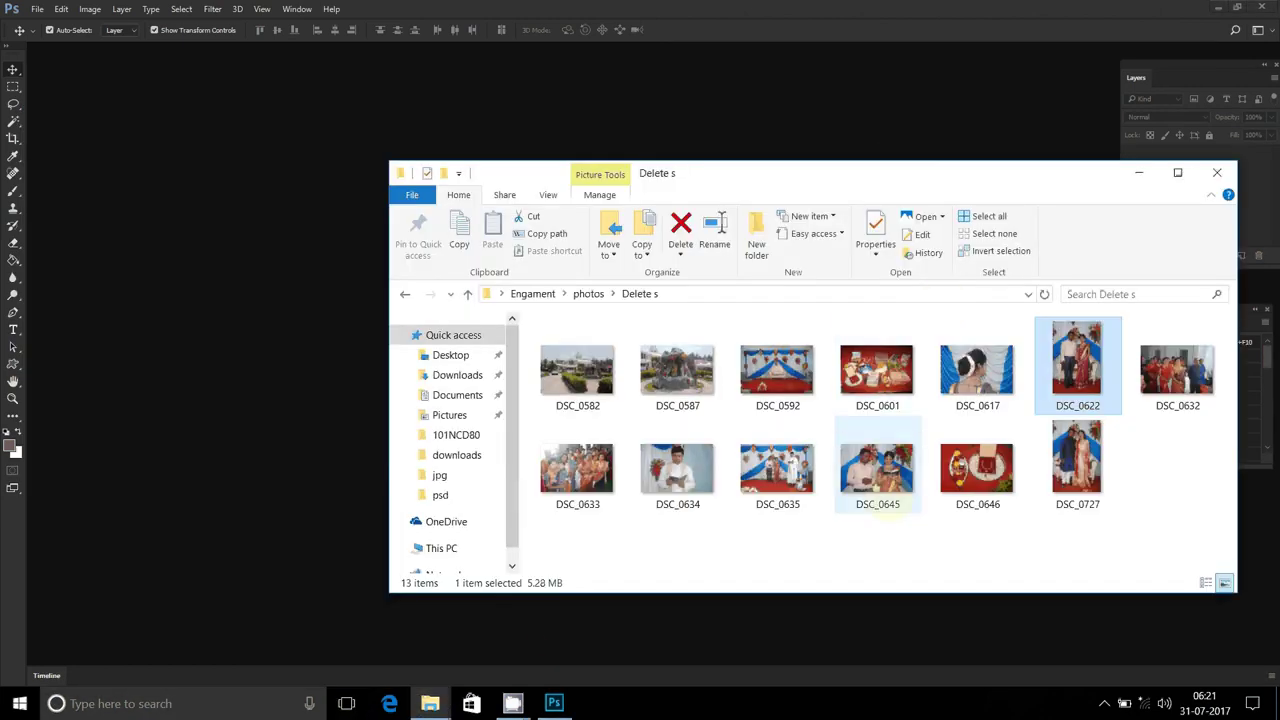
left_click(467, 293)
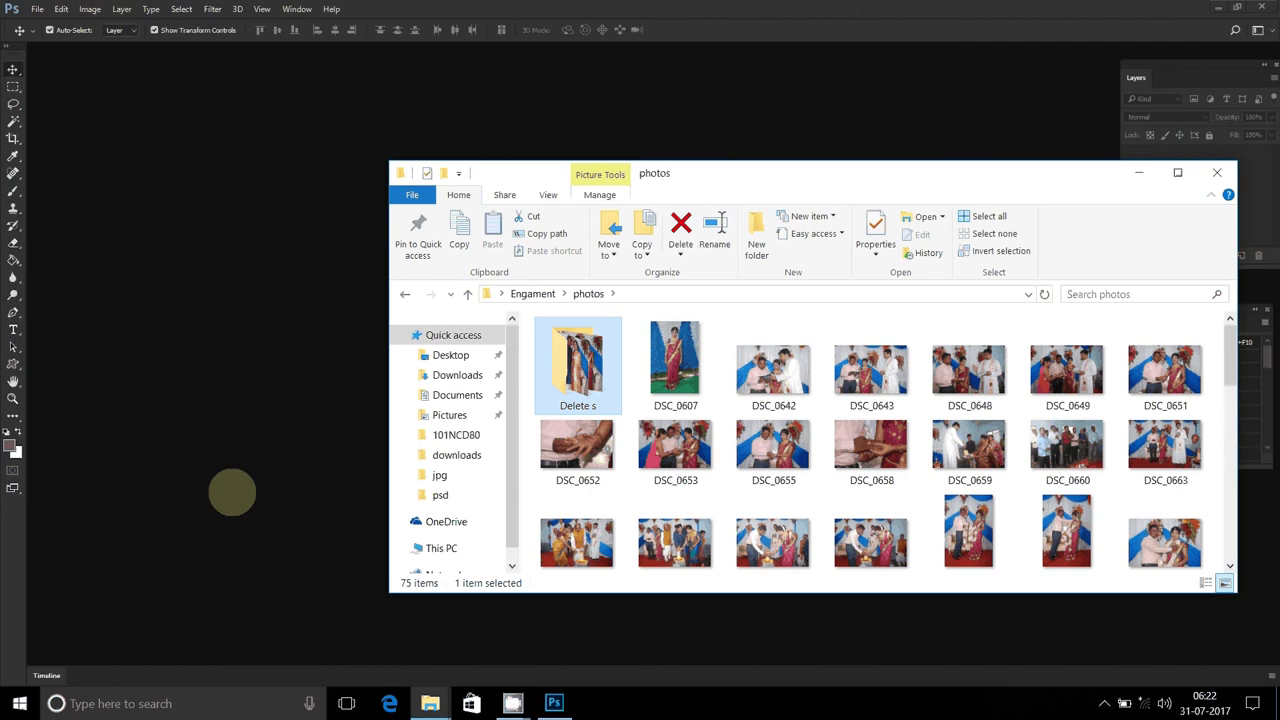
left_click(232, 492)
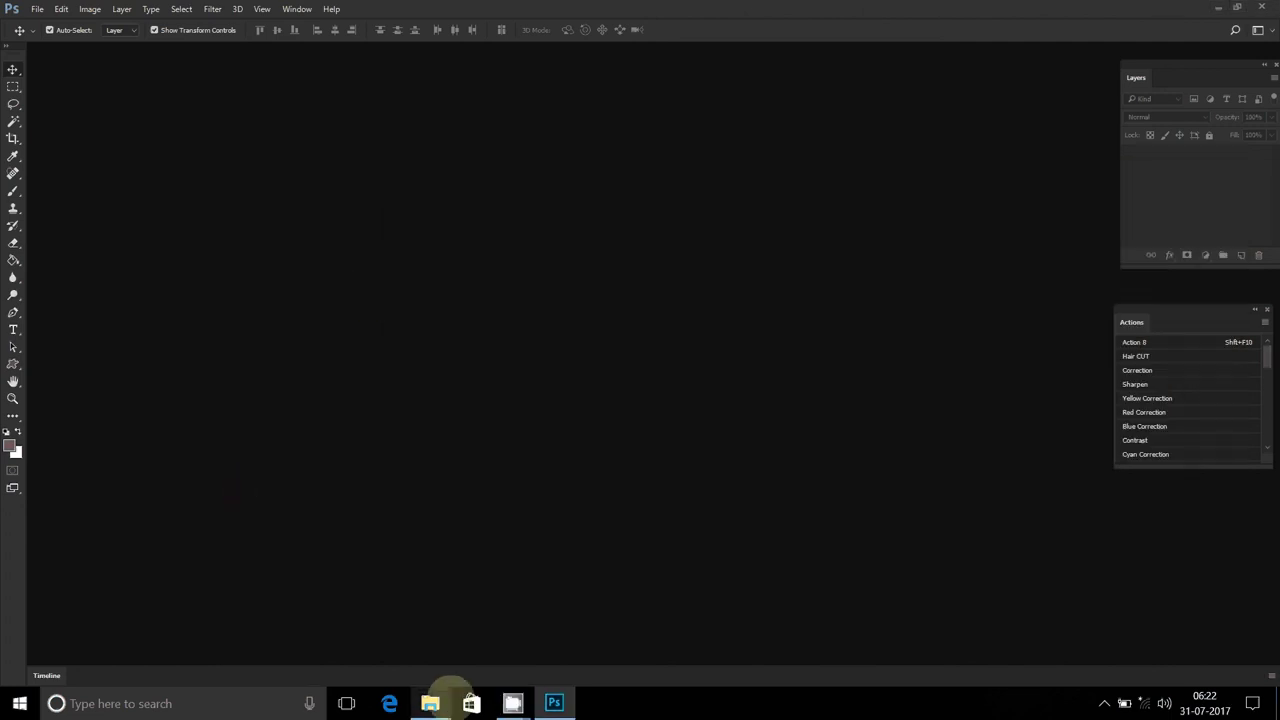
mouse_move(430, 703)
left_click(330, 578)
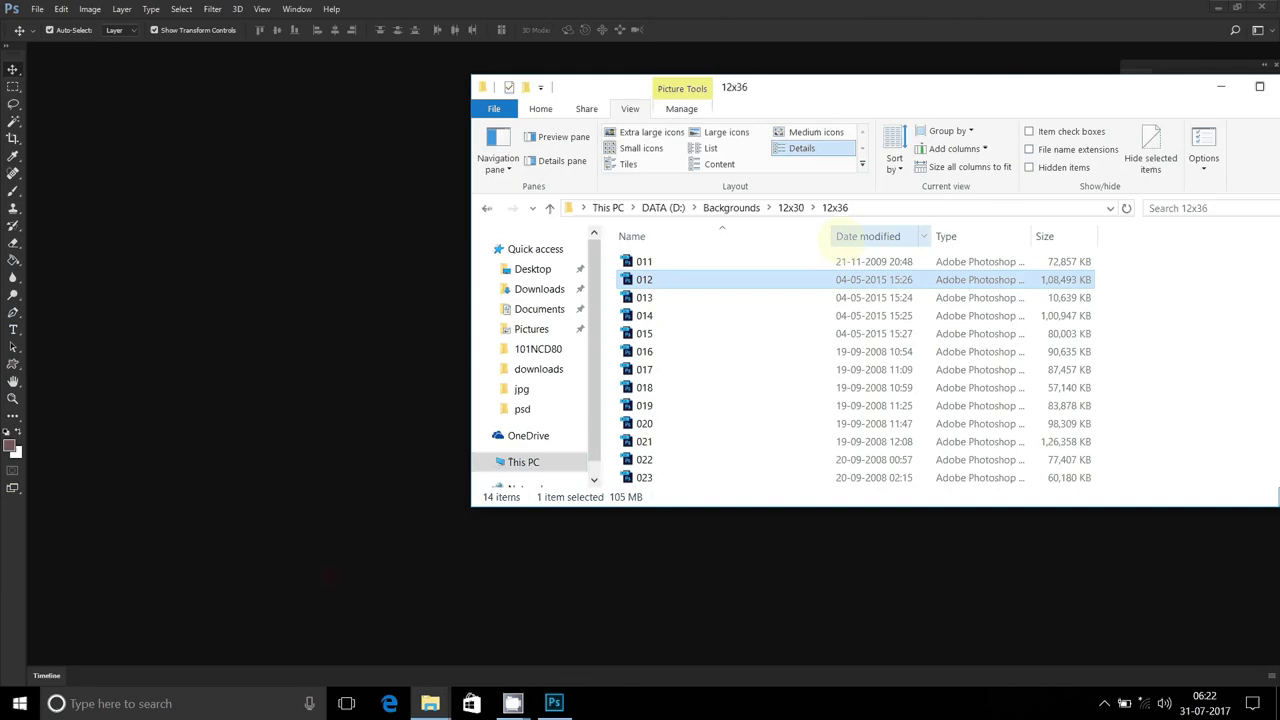
left_click(665, 300)
- Open the 013.psd template without replacing missing fonts and float its window in the workspace centre
left_click_drag(660, 300, 286, 271)
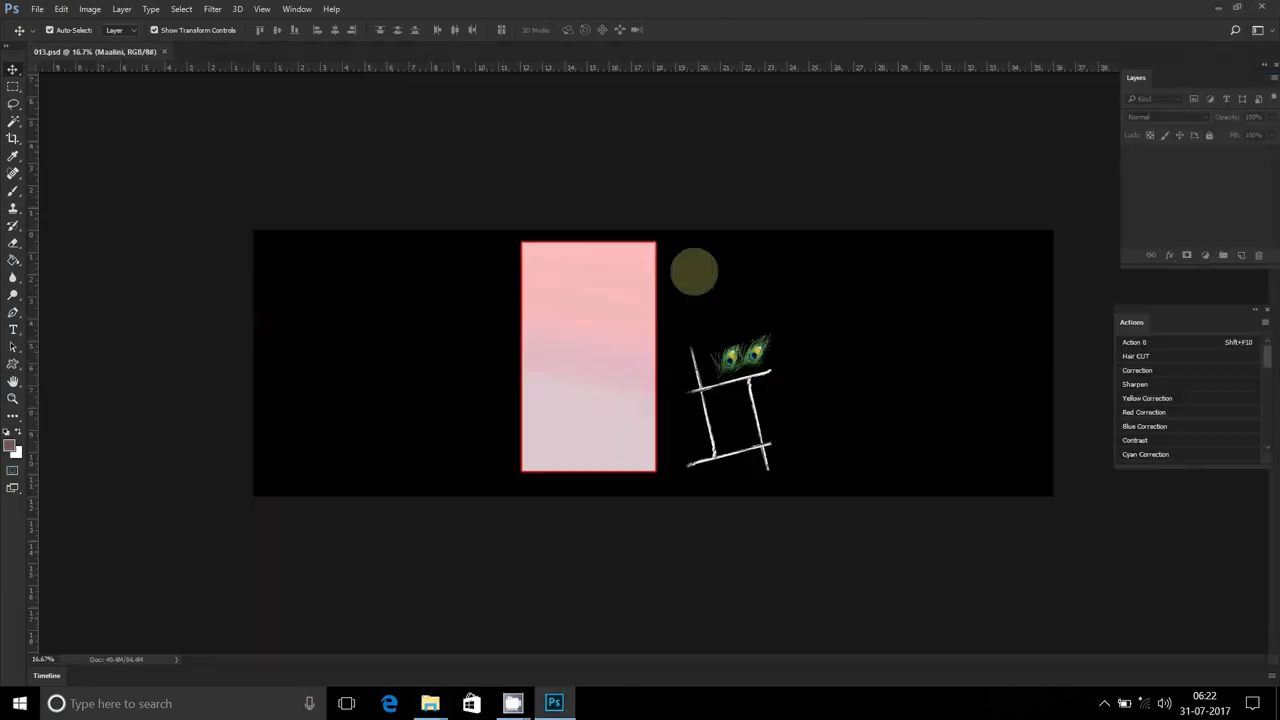
left_click(705, 378)
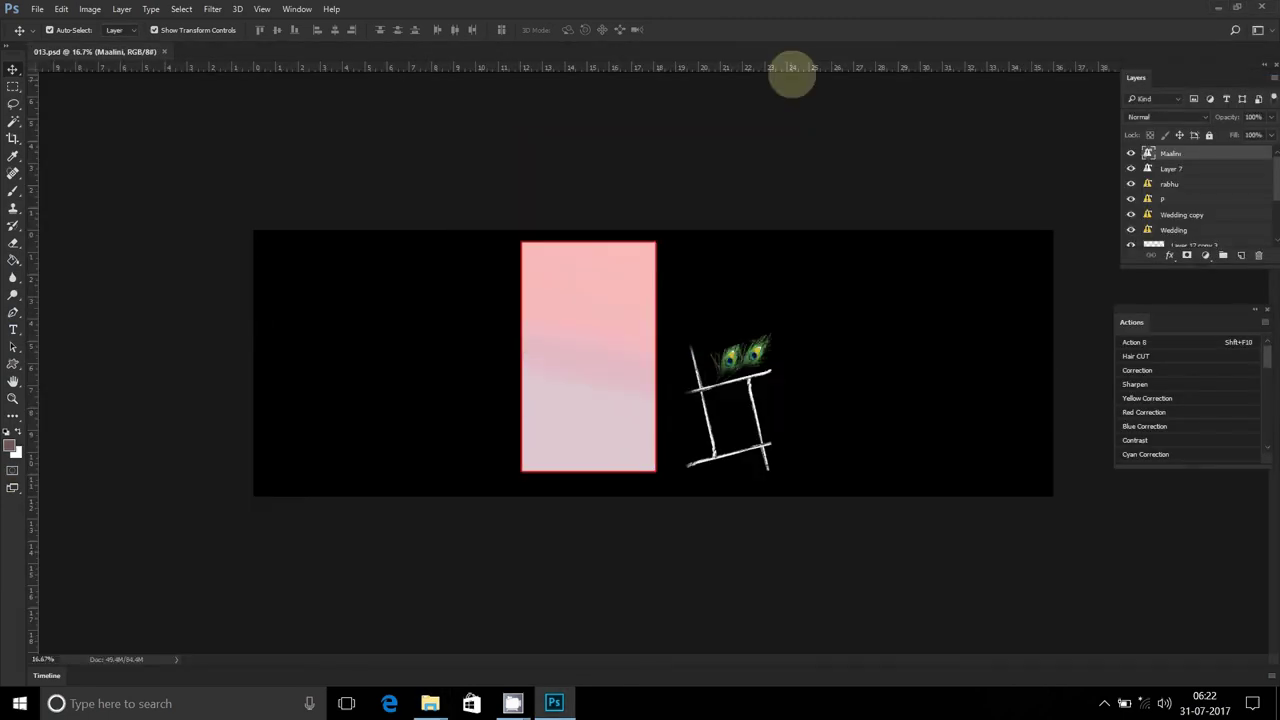
left_click_drag(620, 77, 745, 170)
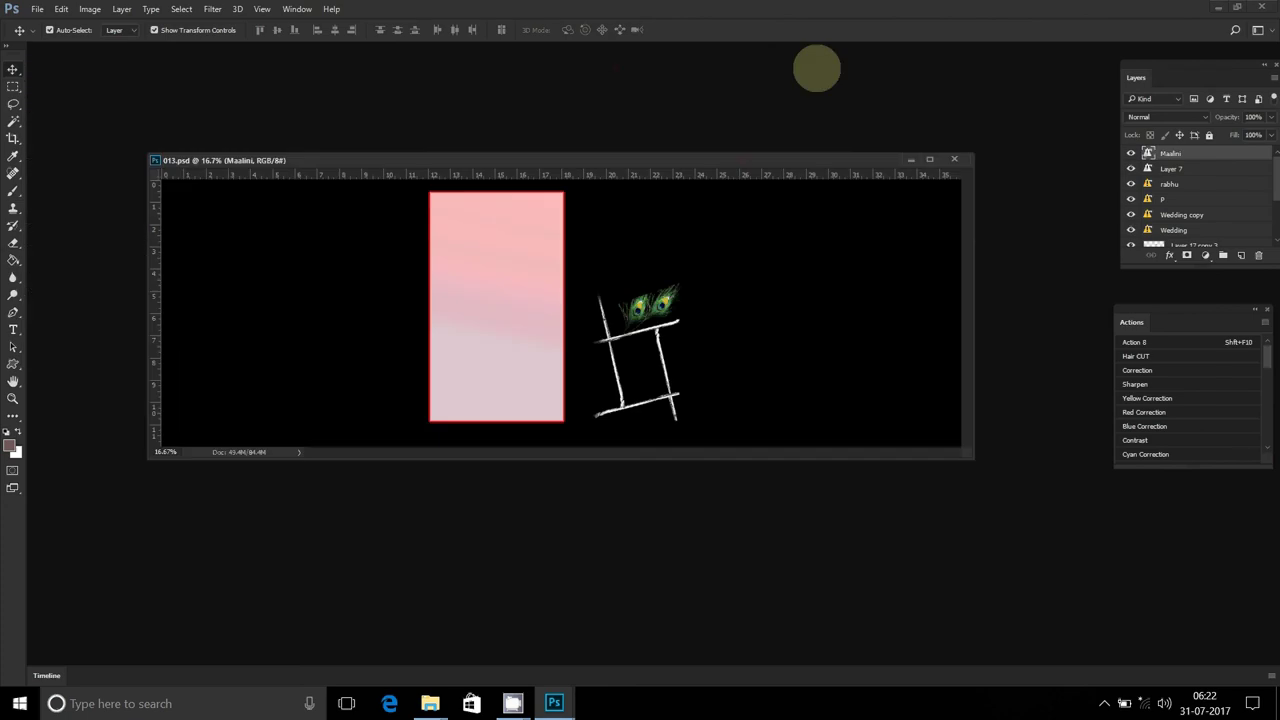
right_click(749, 163)
left_click(697, 163)
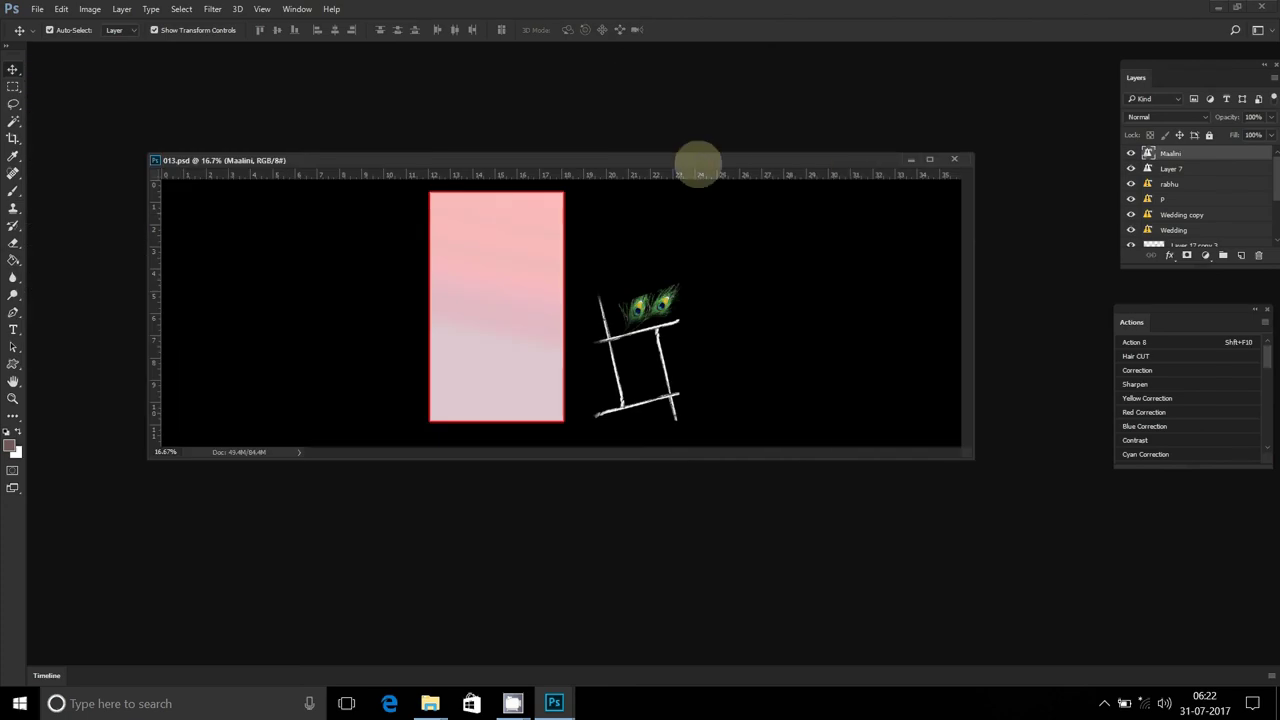